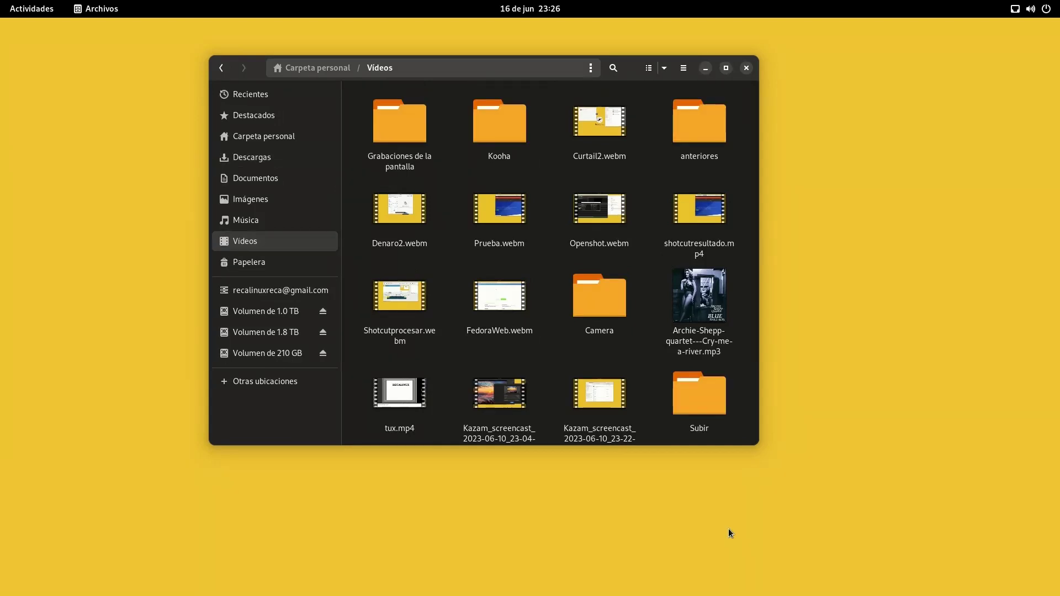
Look through the application grid to examine the current icon theme's app icons, and return to the Vídeos folder.
key(super)
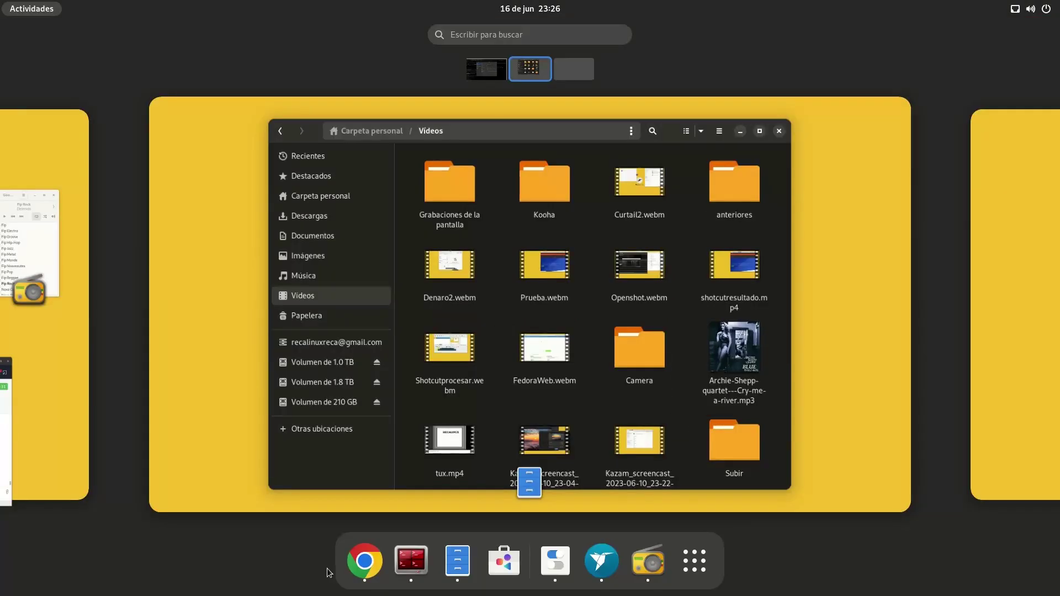
click(692, 564)
scroll(726, 395, down, 1)
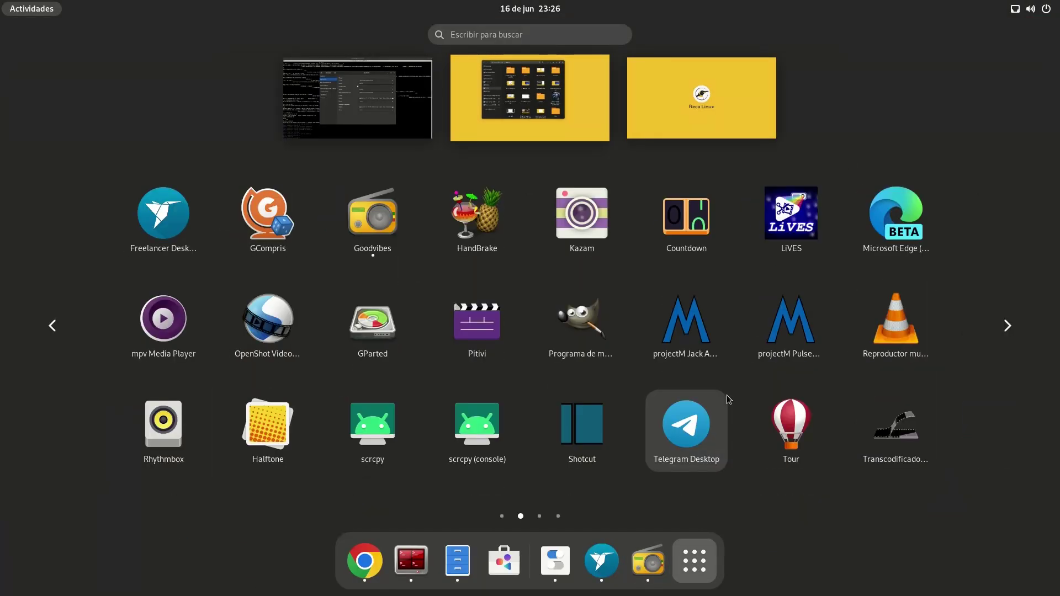
scroll(726, 395, up, 1)
key(Escape)
click(584, 288)
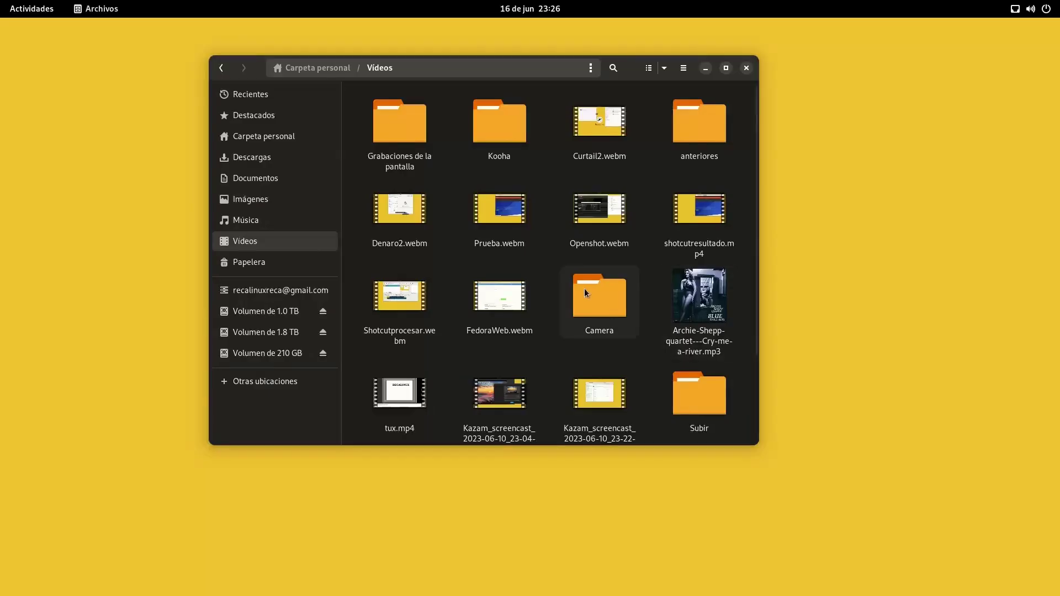
Browse the Imágenes, Documentos, Música, Carpeta personal and Vídeos folders to examine their folder and file icons.
click(252, 200)
click(255, 178)
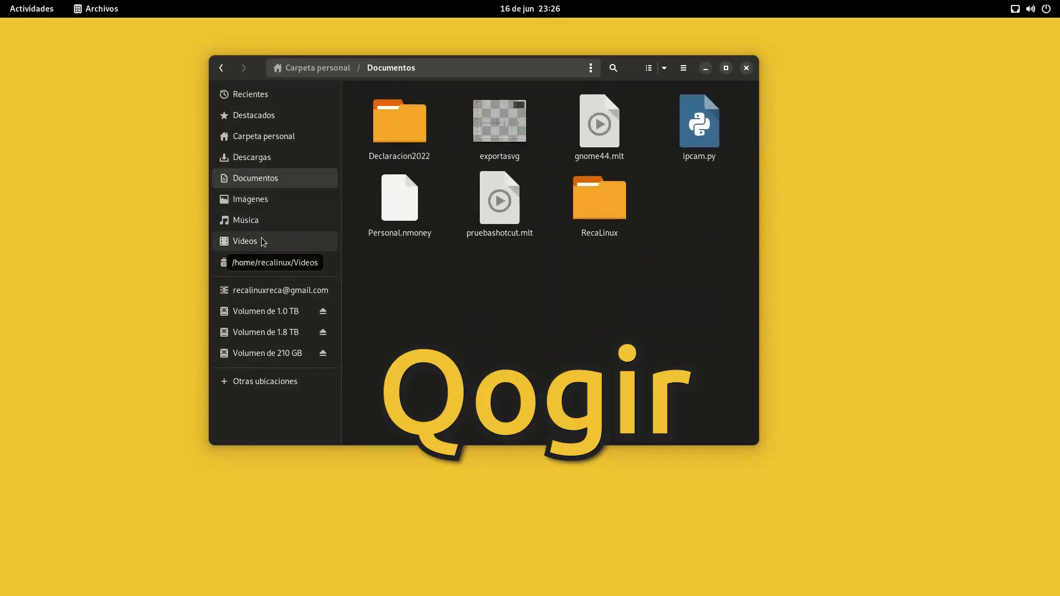
click(270, 219)
click(266, 136)
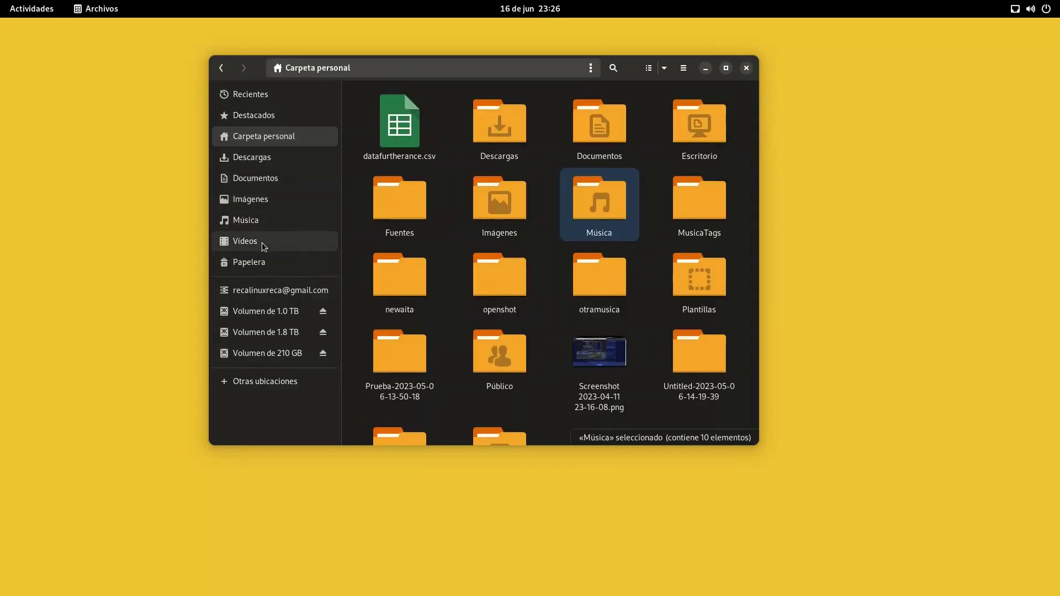
click(262, 243)
scroll(565, 348, down, 2)
scroll(564, 352, up, 2)
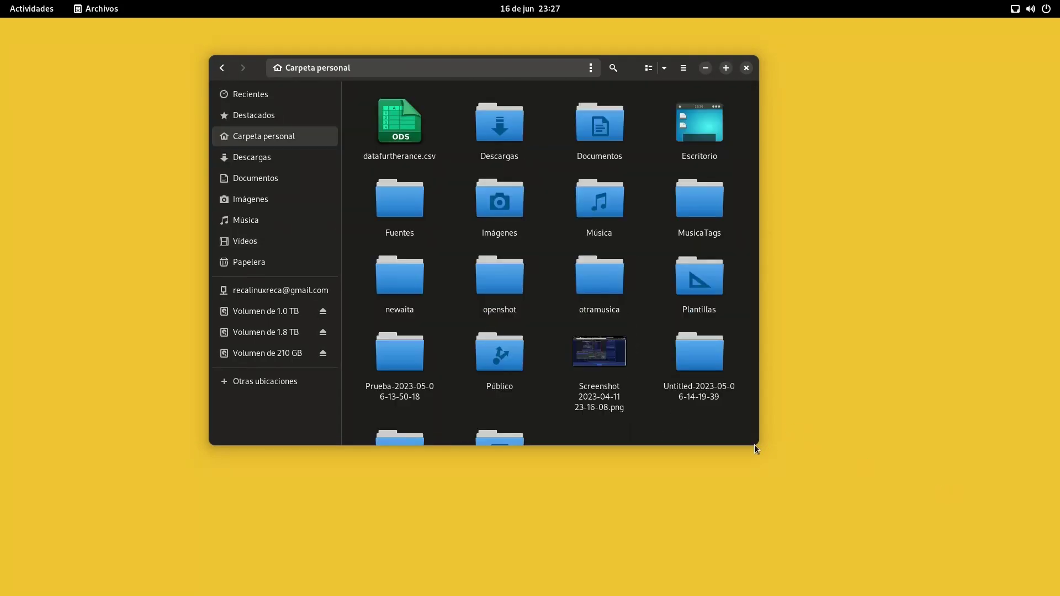
Enlarge the file manager window and reposition it on the desktop.
drag(755, 445, 777, 483)
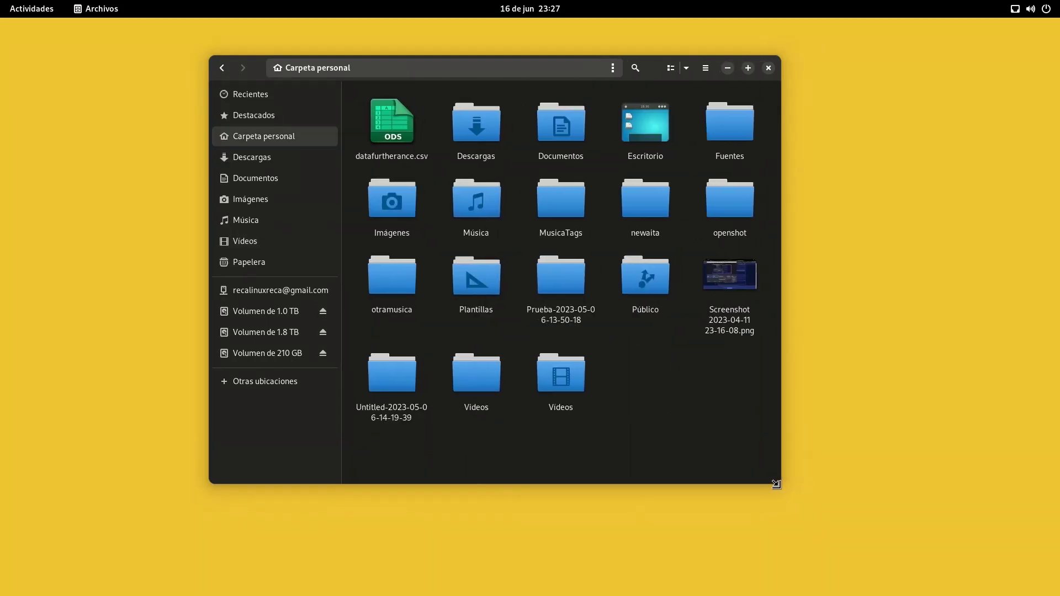
drag(260, 66, 476, 32)
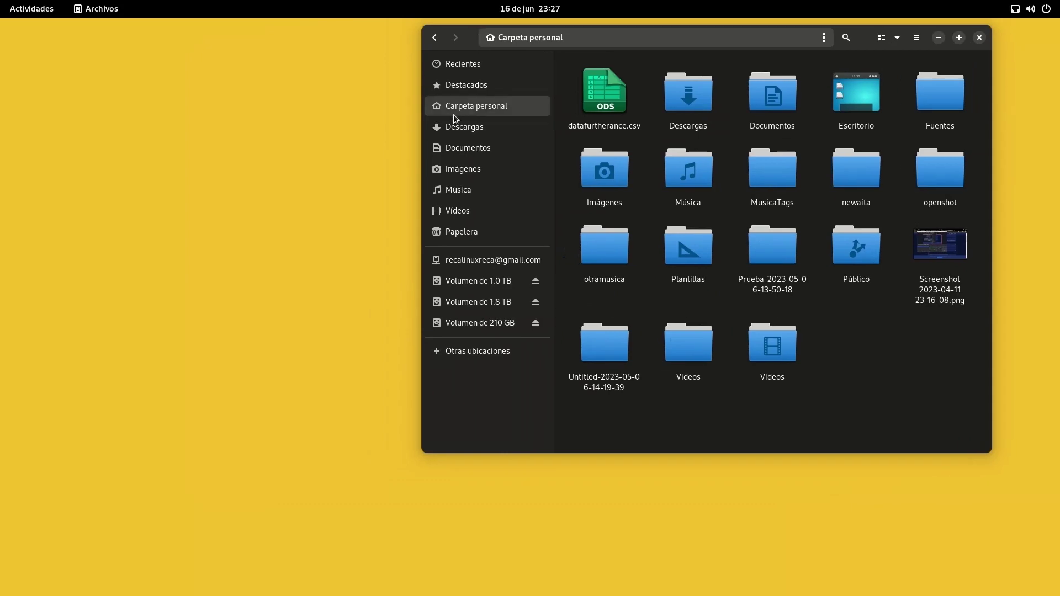
Examine the Numix Circle icons in the application grid and in the Descargas, Documentos, Imágenes, Música and Vídeos folders, ending in Carpeta personal.
click(28, 4)
click(690, 560)
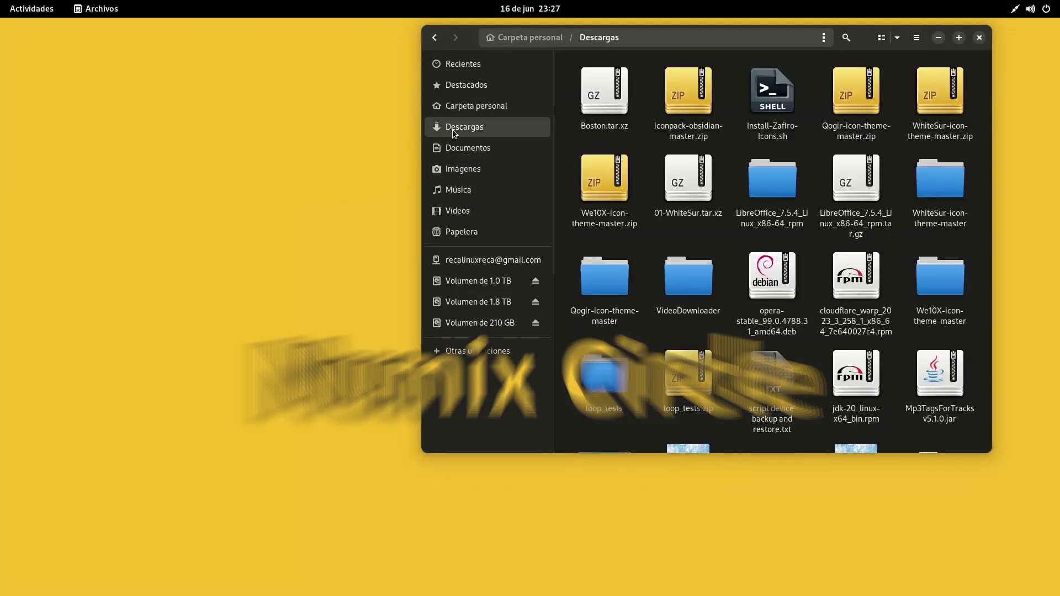
scroll(737, 314, down, 5)
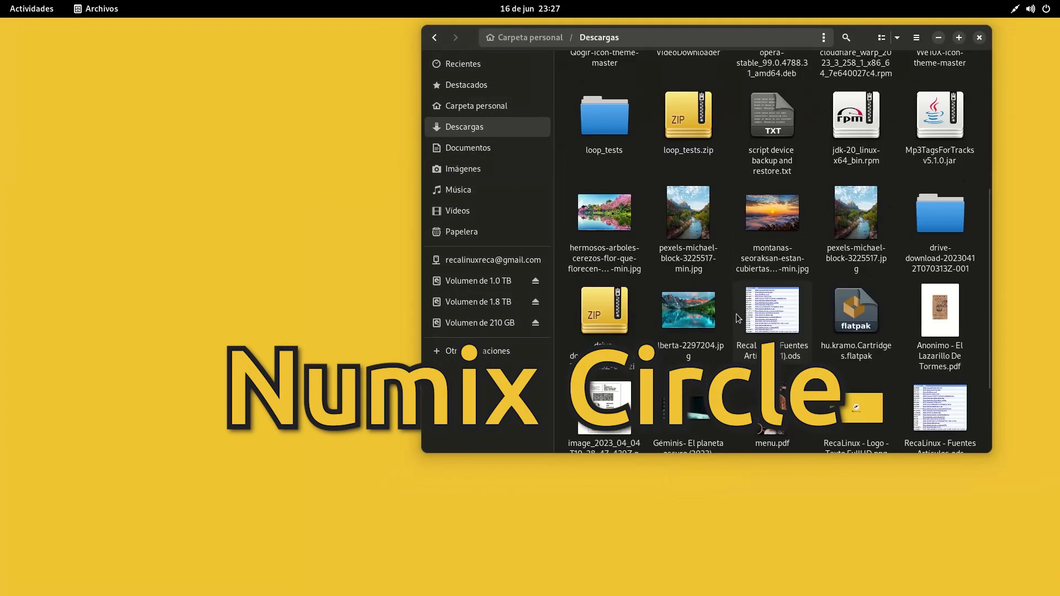
click(489, 149)
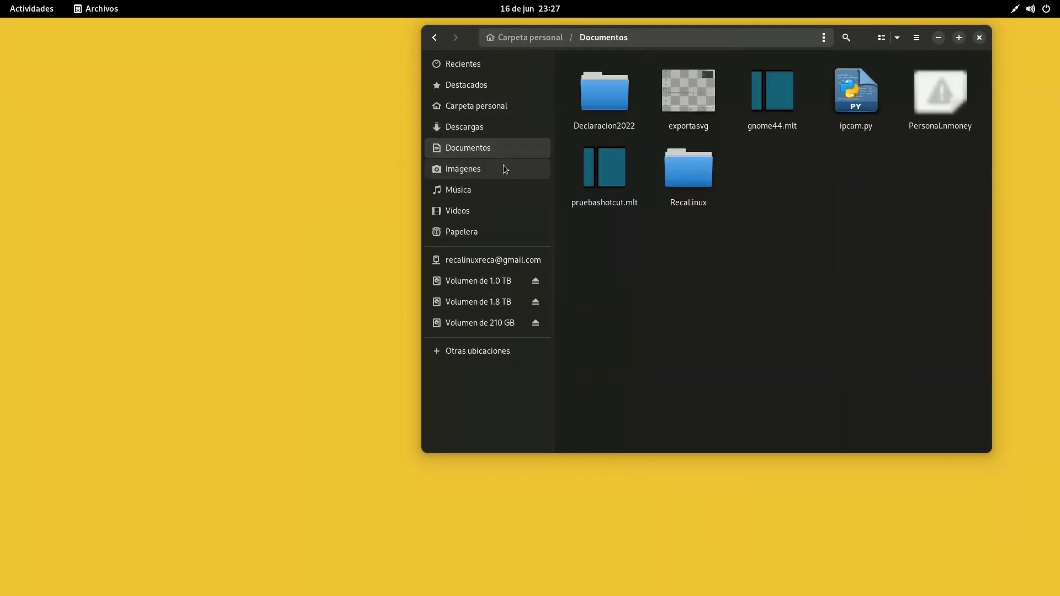
click(492, 170)
click(500, 197)
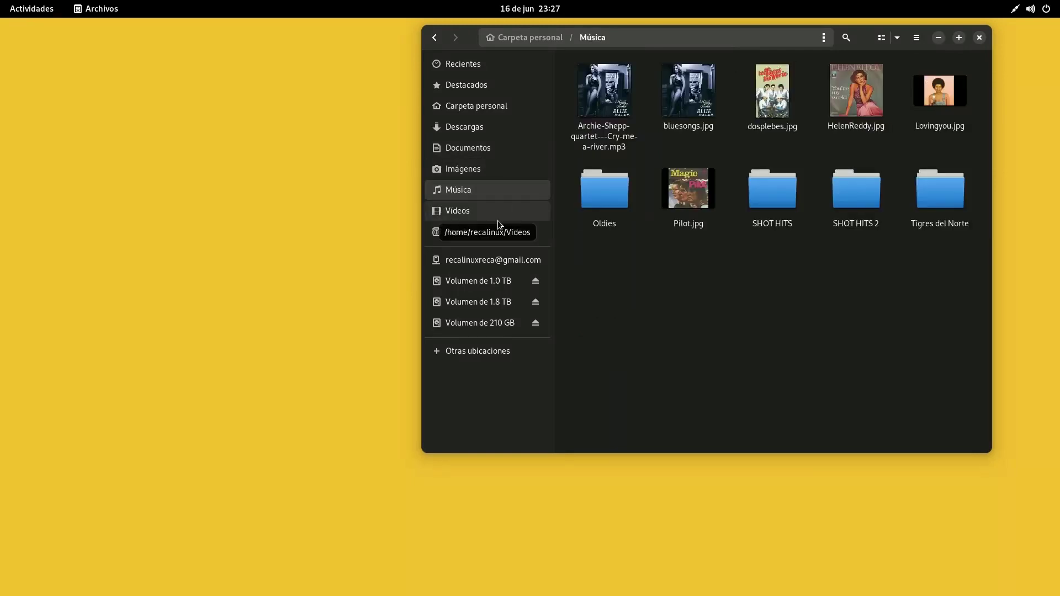
click(497, 214)
click(464, 107)
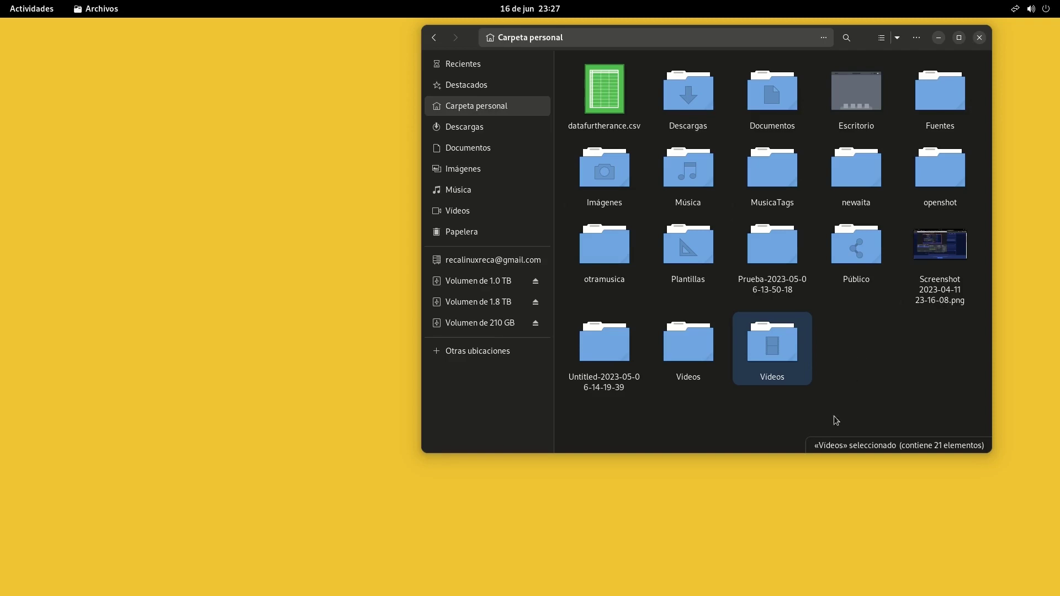
Leaf through the application grid's pages to examine the app icons, and return to the personal folder.
key(super)
key(super)
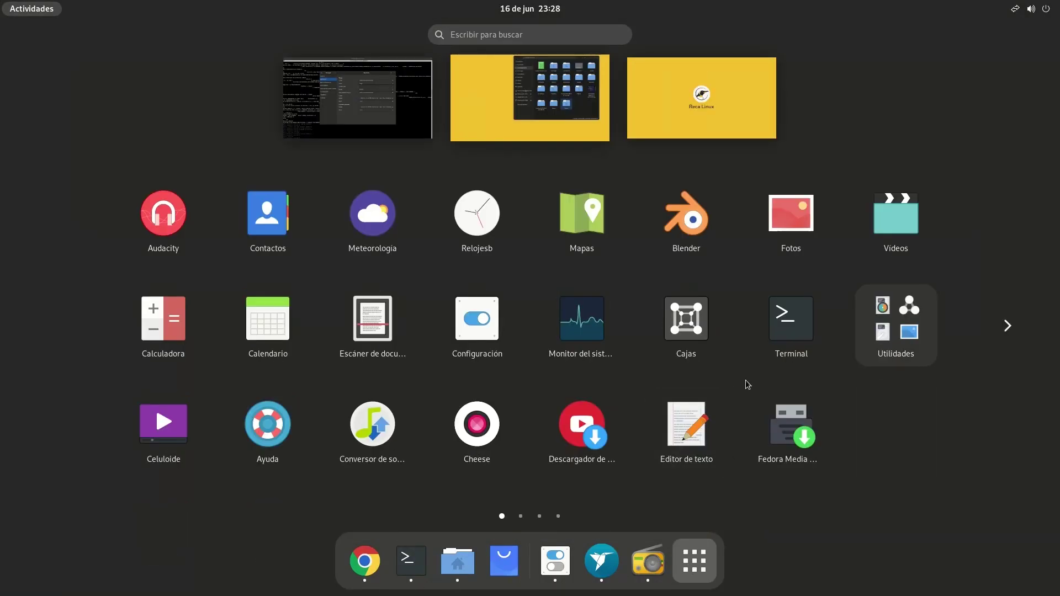
scroll(745, 380, down, 1)
scroll(745, 380, down, 1)
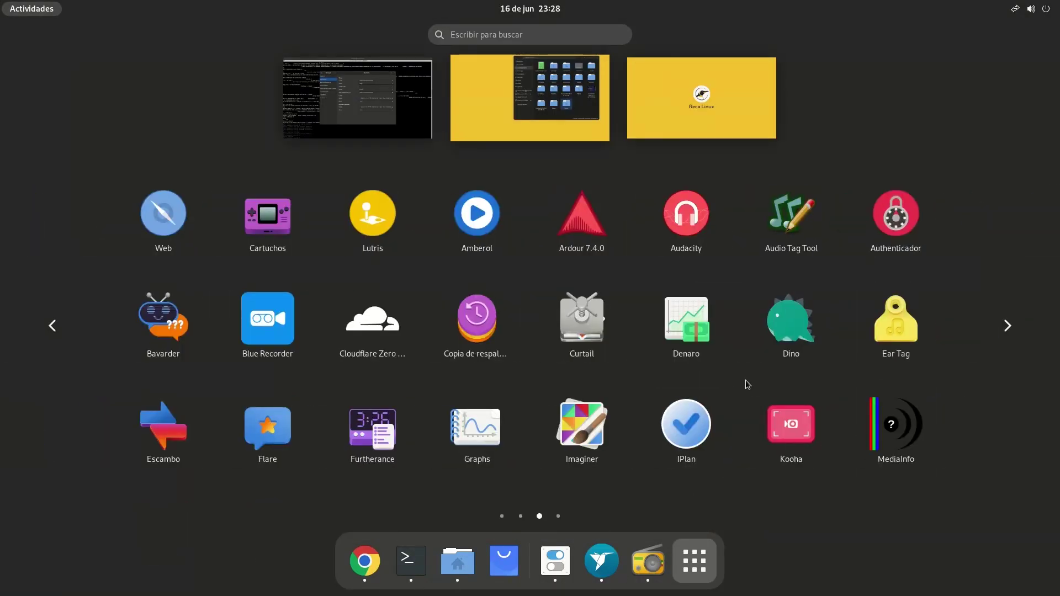
key(Escape)
key(Escape)
Browse the Descargas, Documentos, Imágenes, Música and Vídeos folders to examine the theme's file icons.
click(492, 128)
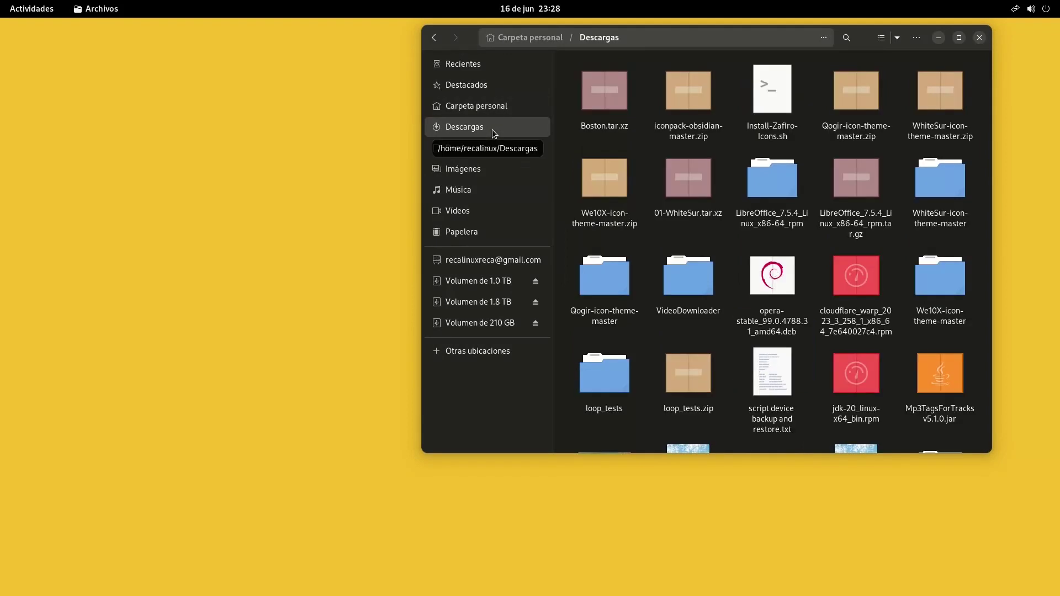
scroll(730, 239, down, 10)
click(481, 148)
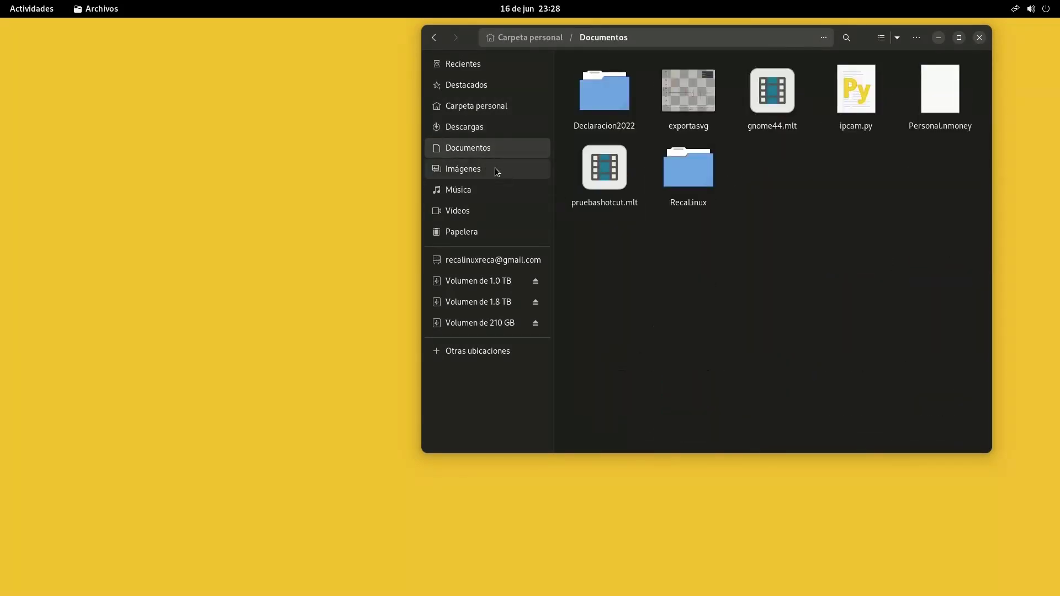
click(496, 170)
click(471, 191)
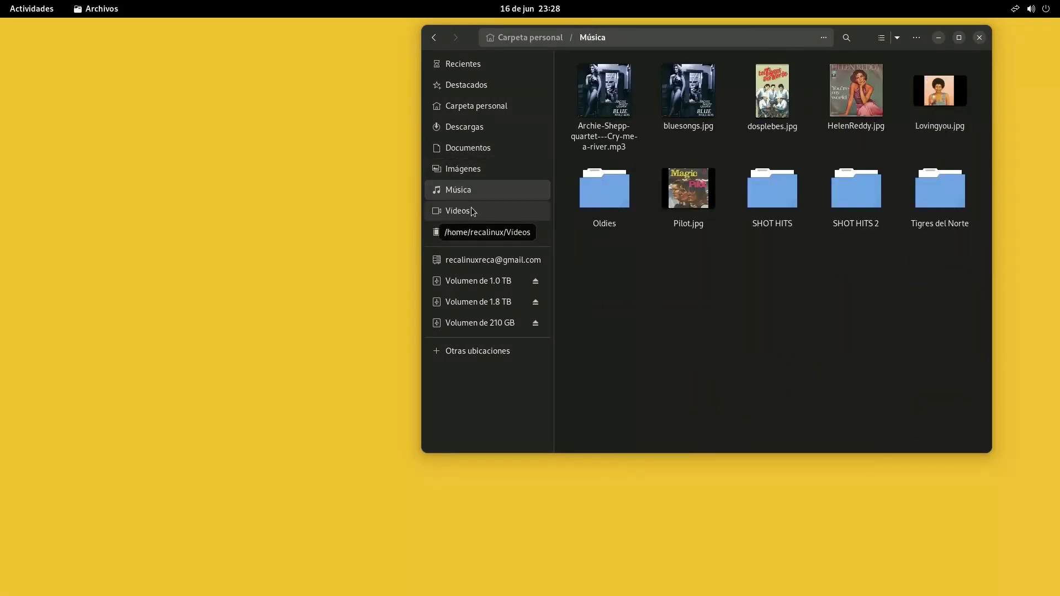
click(472, 211)
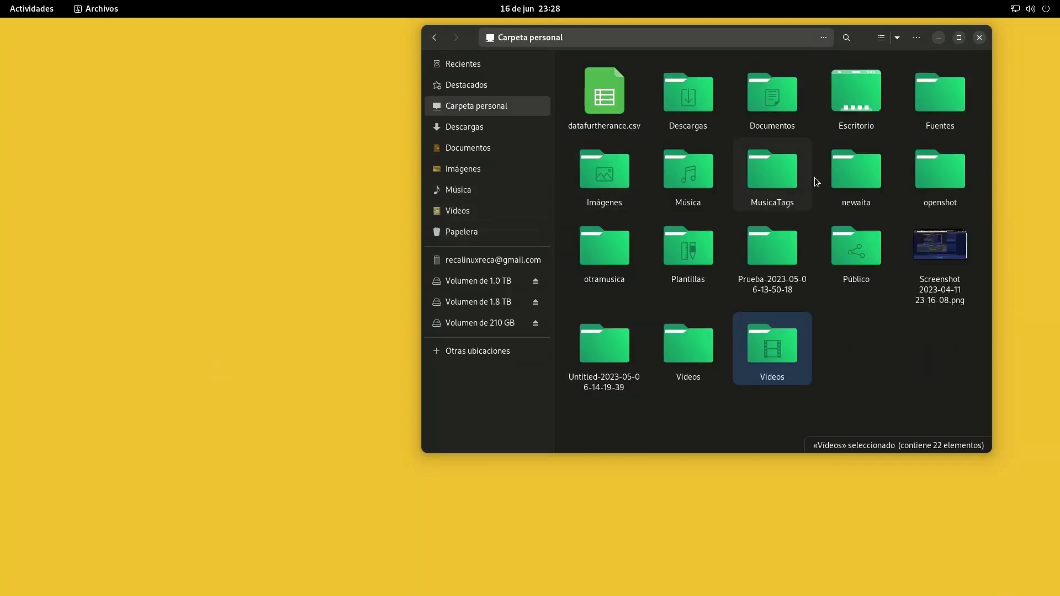
Examine the green theme's icons in the Descargas folder and across the application grid's pages.
click(485, 132)
scroll(704, 272, down, 3)
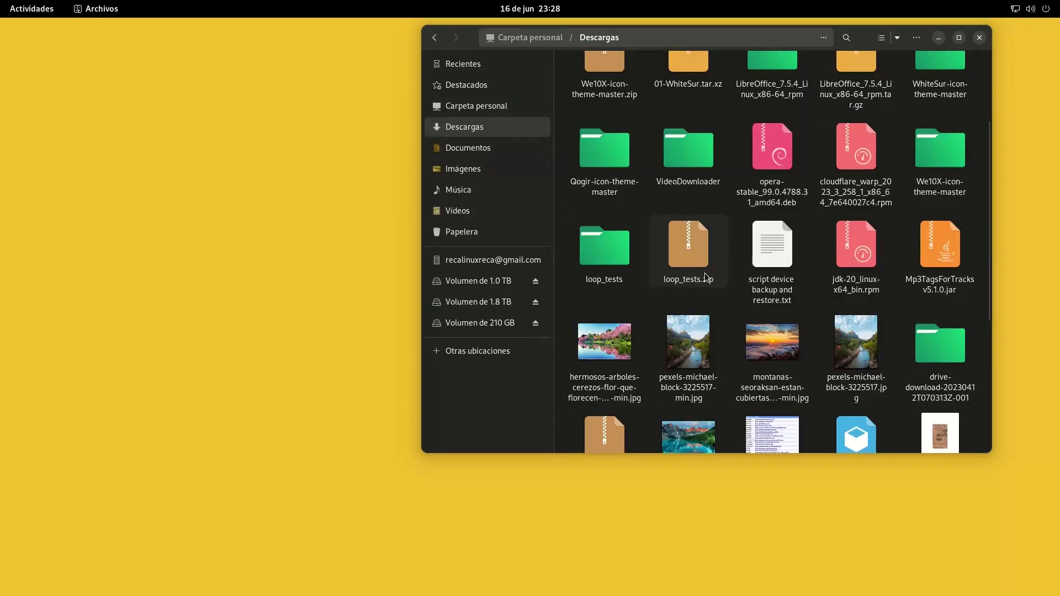
key(super)
click(695, 562)
scroll(802, 374, down, 2)
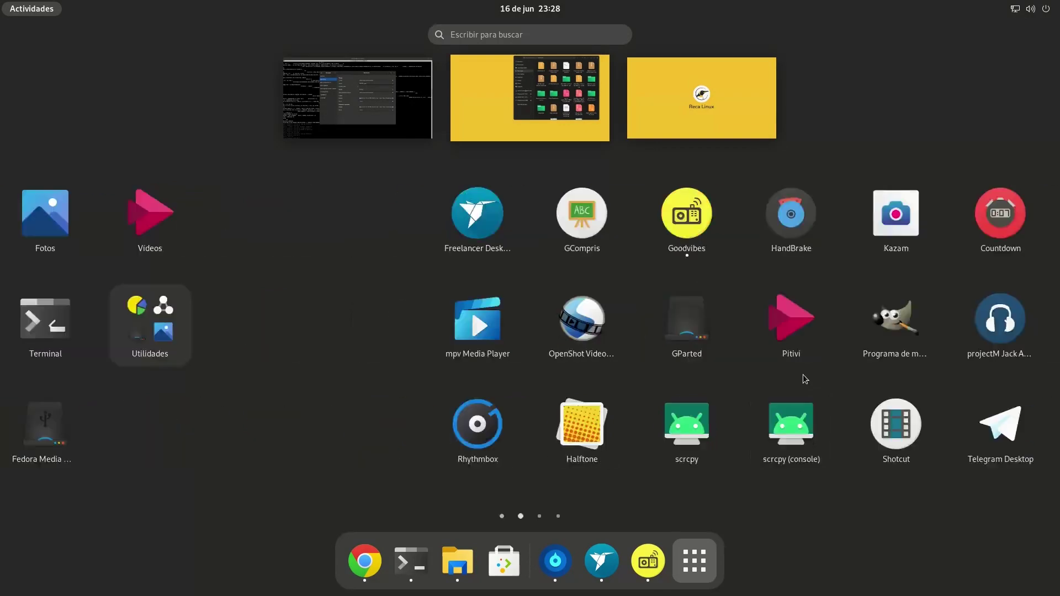
scroll(803, 375, down, 1)
key(Escape)
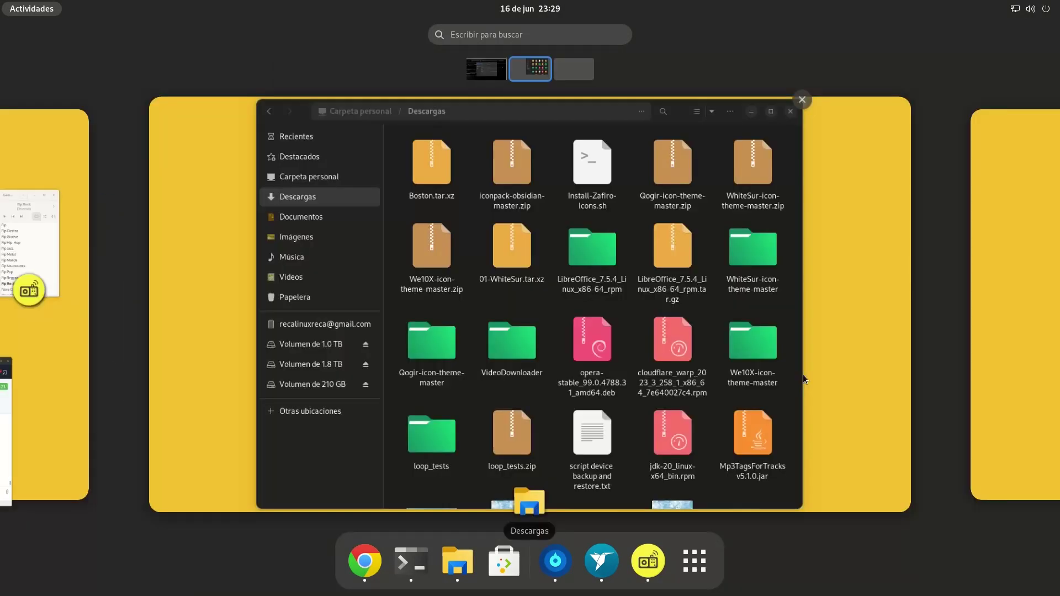
key(Escape)
Browse the Documentos, Imágenes, Música and Vídeos folders to examine their icons, and return to Carpeta personal.
click(500, 150)
key(Down)
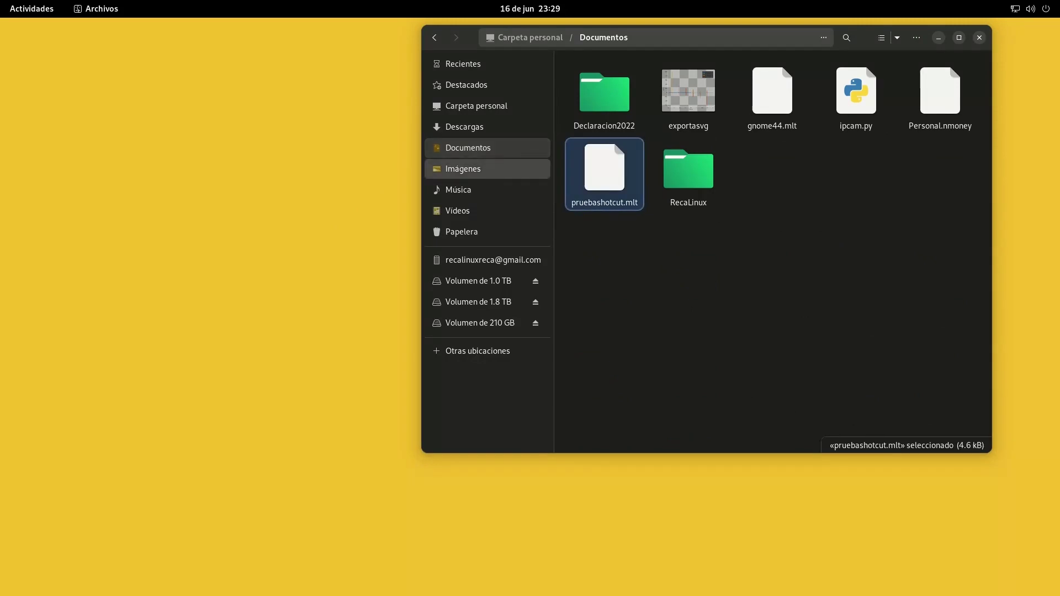
click(493, 168)
click(486, 200)
click(494, 211)
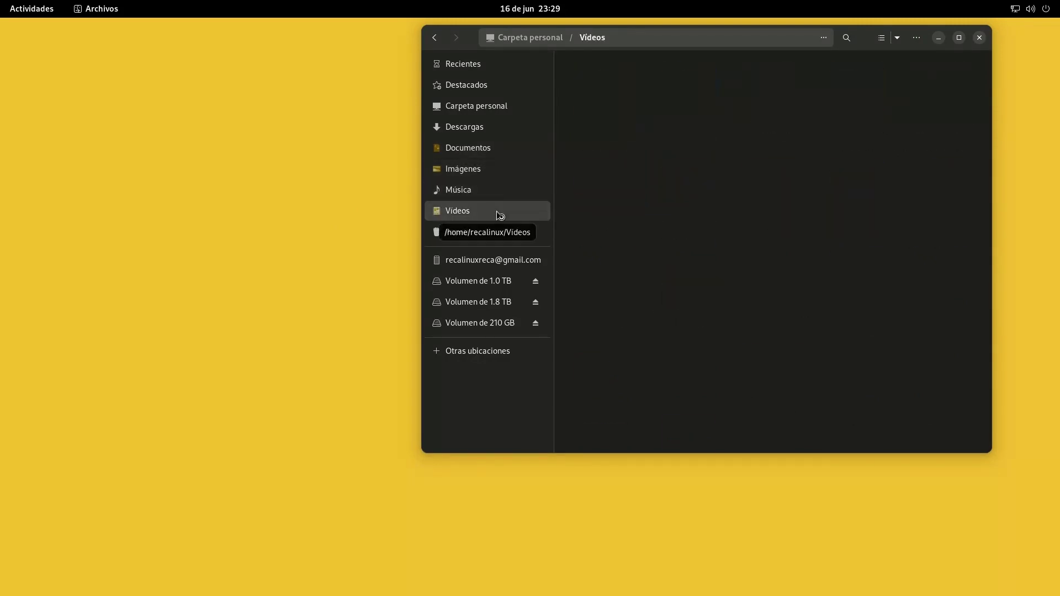
key(alt+Home)
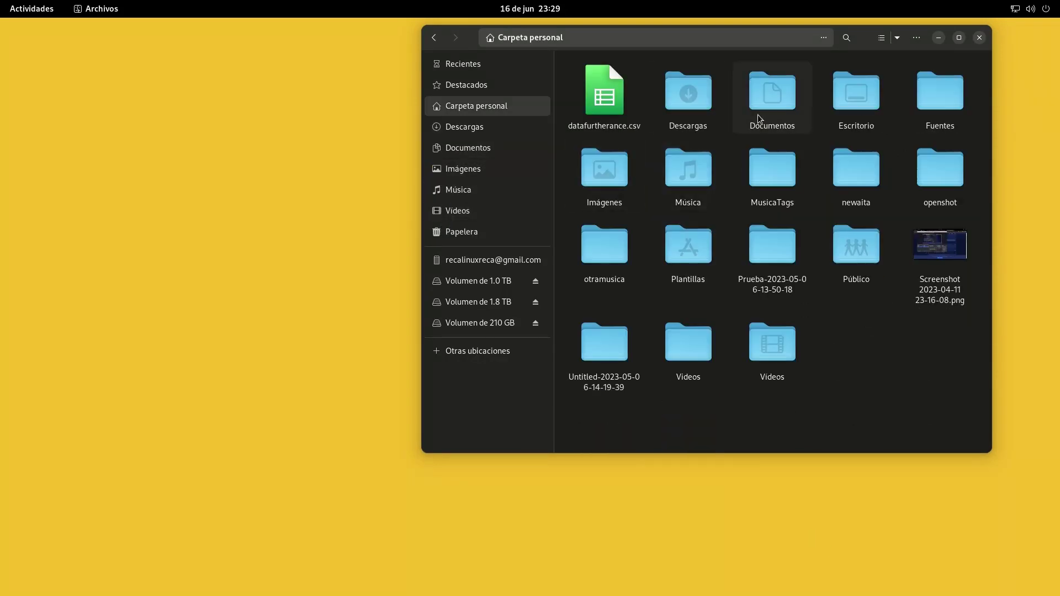
Examine the light-blue theme's file-type icons throughout the Descargas folder.
click(464, 127)
scroll(646, 274, down, 5)
scroll(644, 270, down, 3)
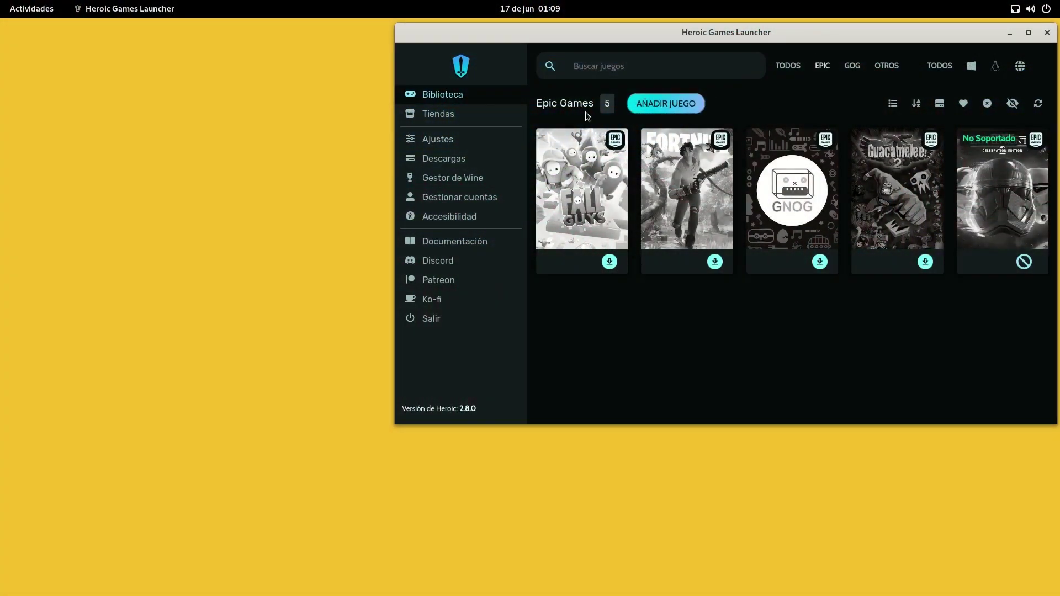
View the Epic store in Heroic Games Launcher and open the general settings.
click(454, 114)
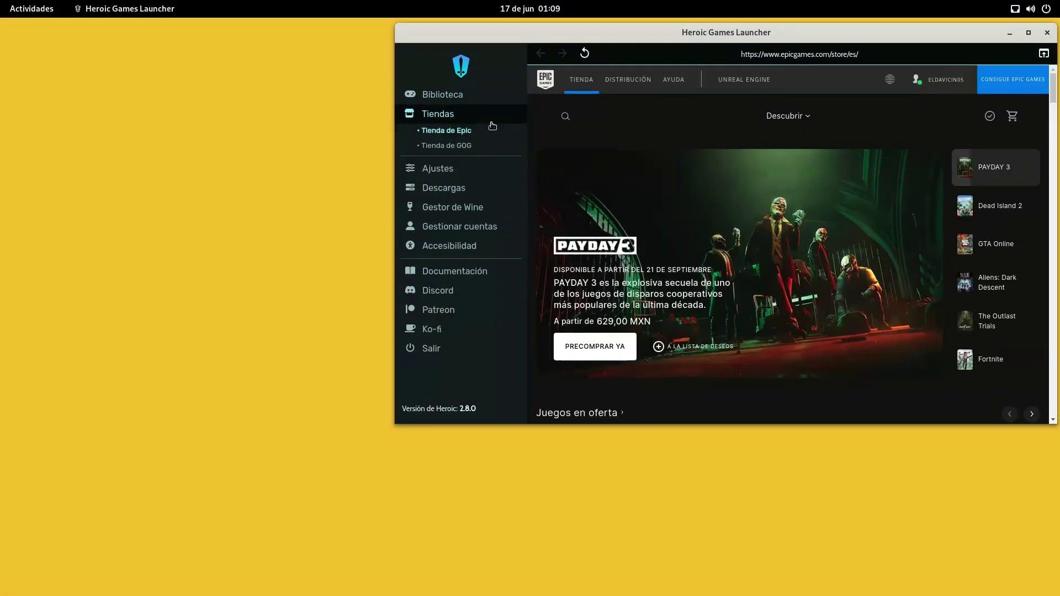
click(438, 168)
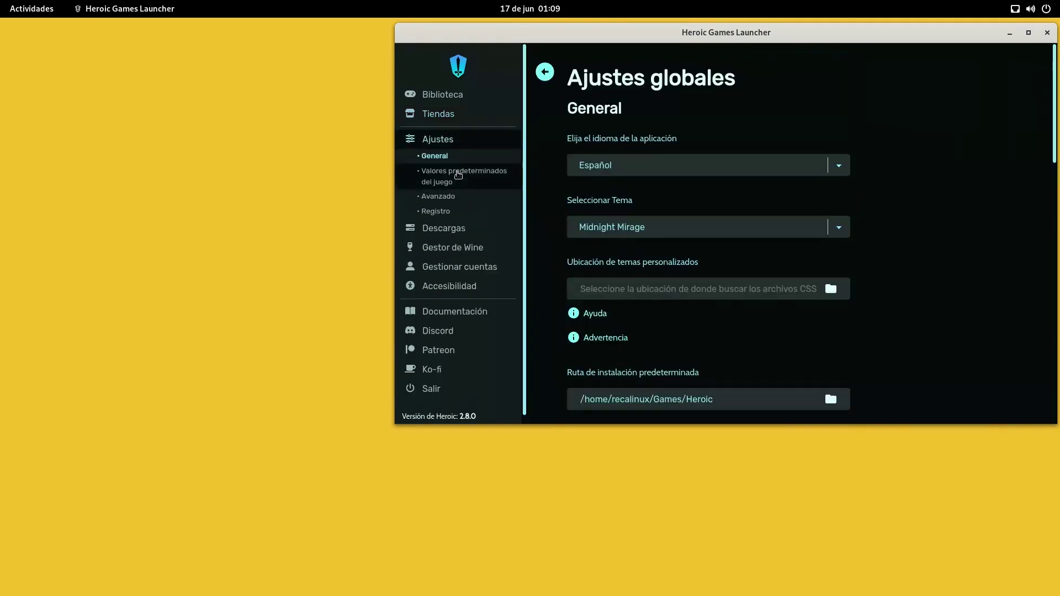
Try the Nord Dark, Old School Heroic and Marine themes for the launcher.
click(795, 227)
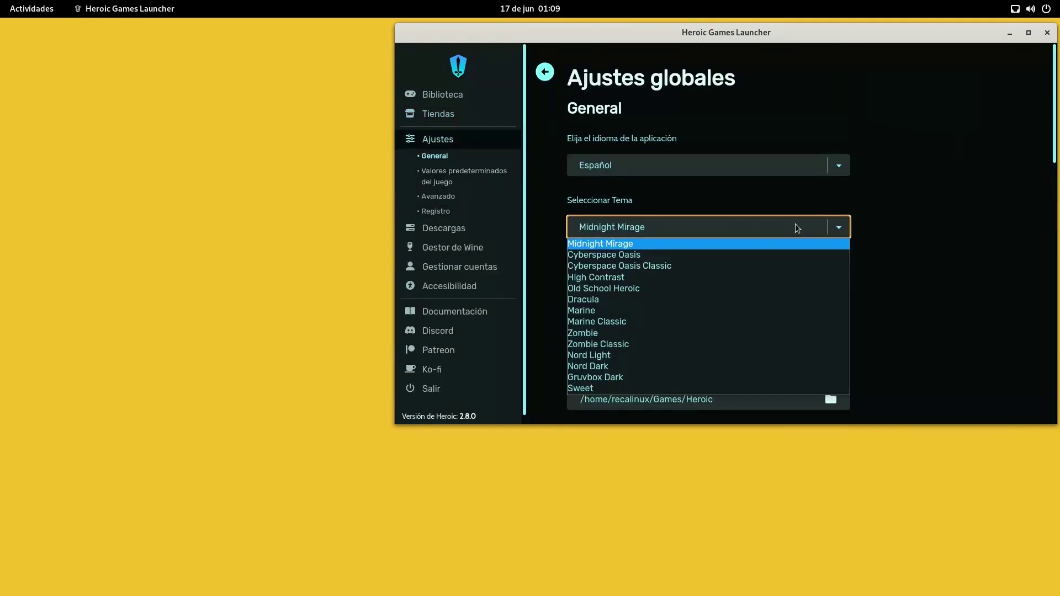
click(795, 366)
click(773, 231)
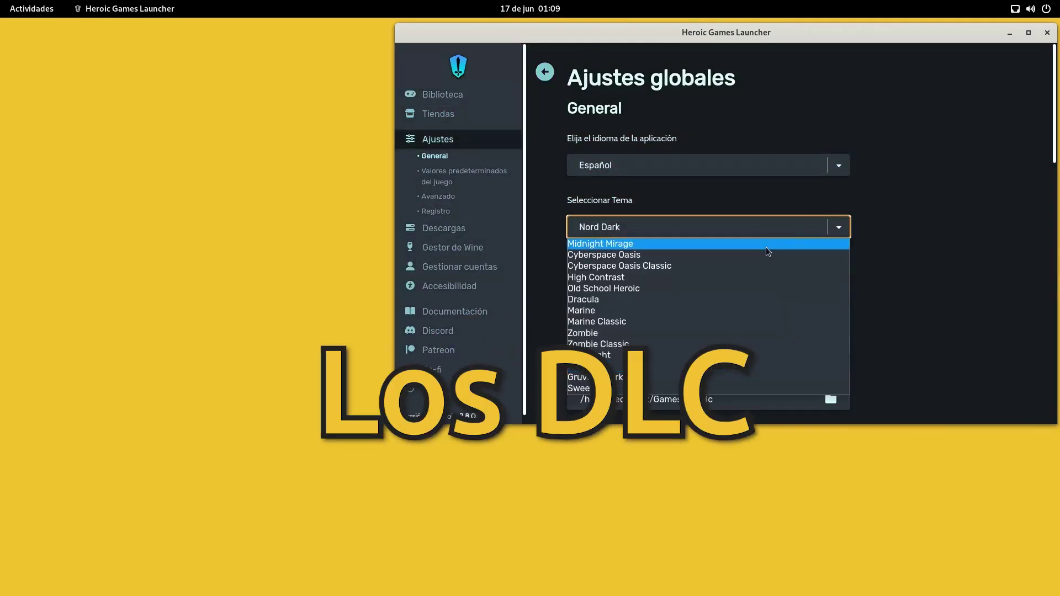
click(757, 288)
click(761, 228)
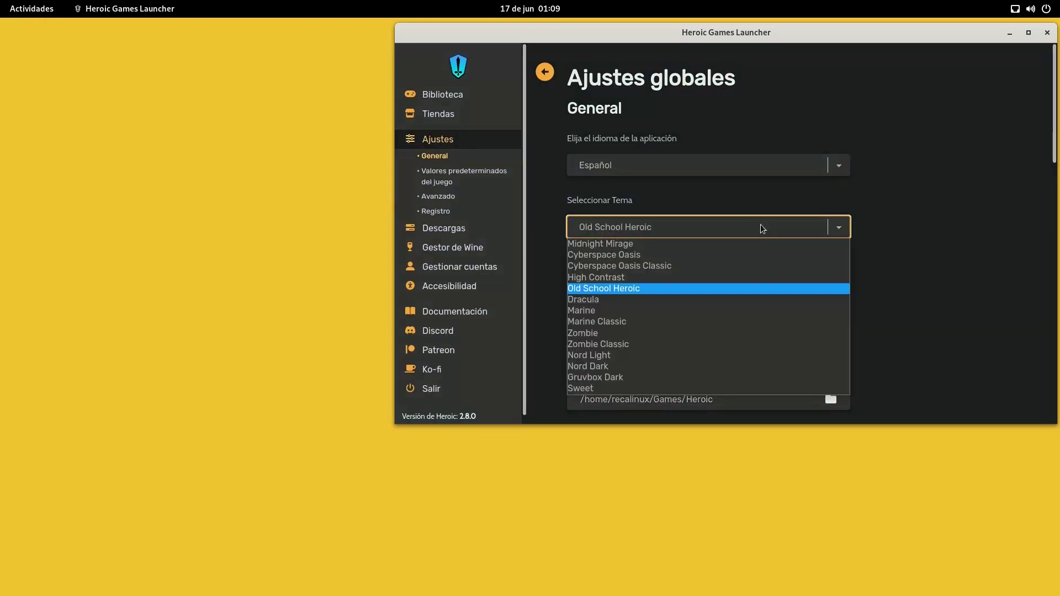
click(722, 310)
Try the Zombie Classic, Gruvbox Dark and Sweet themes for the launcher.
click(731, 228)
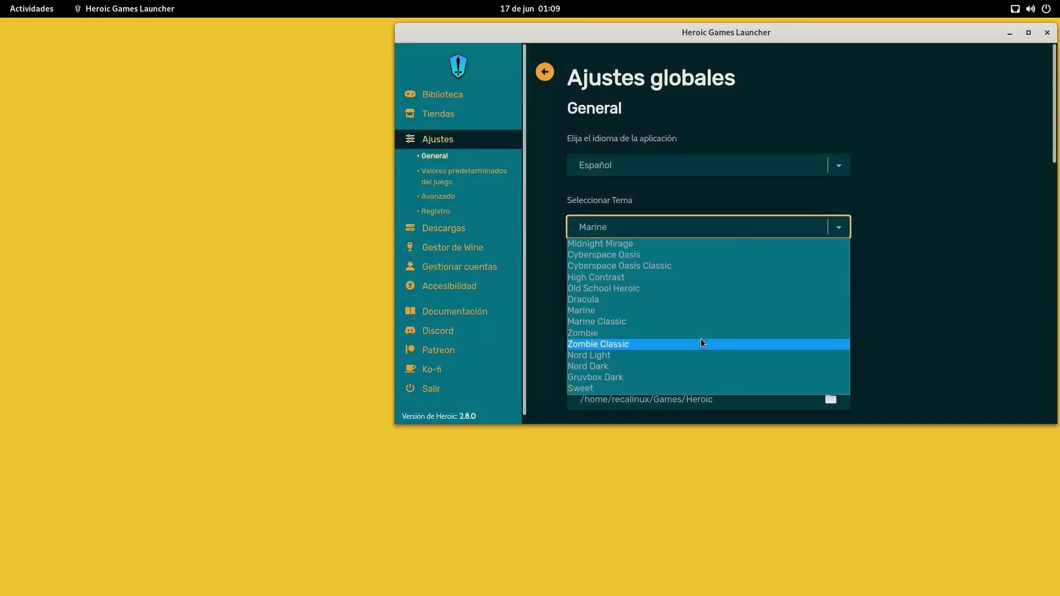
click(703, 343)
click(704, 238)
click(697, 377)
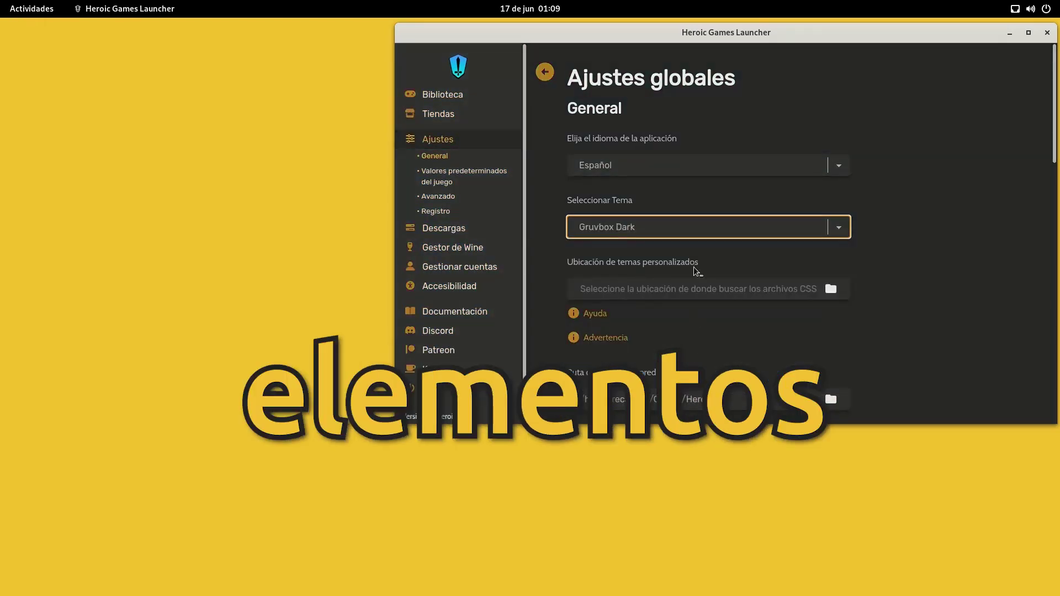
click(717, 228)
click(829, 388)
Set the launcher's theme to Midnight Mirage and return to the game library.
click(674, 227)
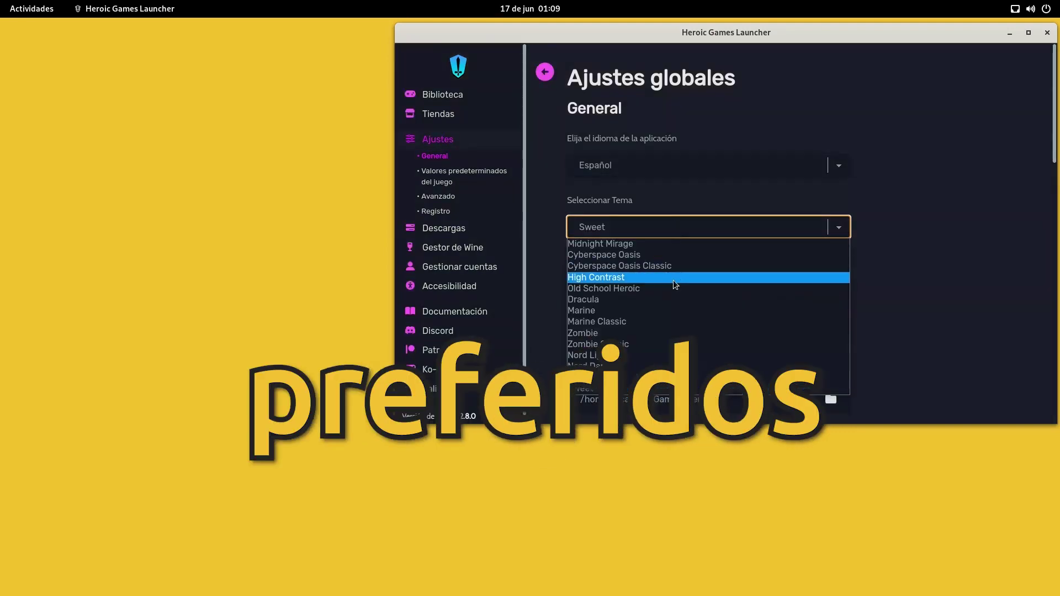
click(679, 244)
click(544, 71)
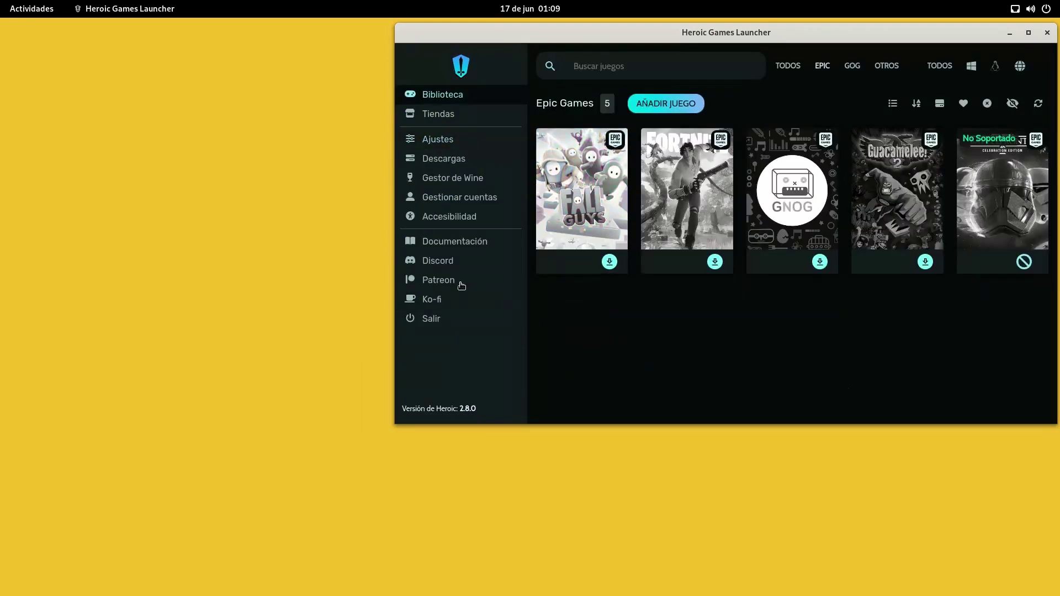
Install Guacamelee! 2 from the Epic Games library using the default path and Wine version.
click(921, 261)
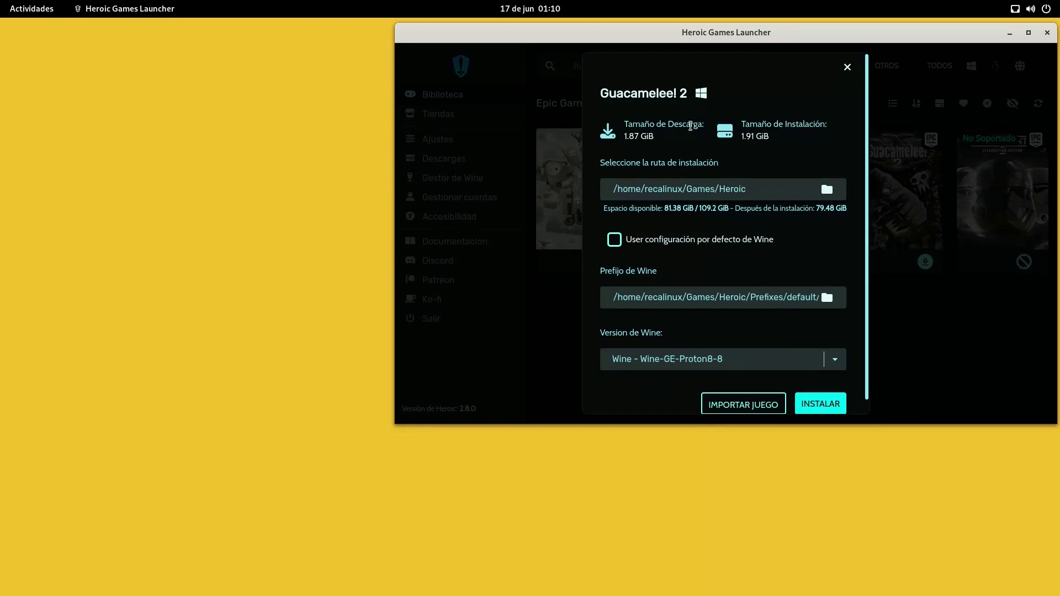
click(836, 402)
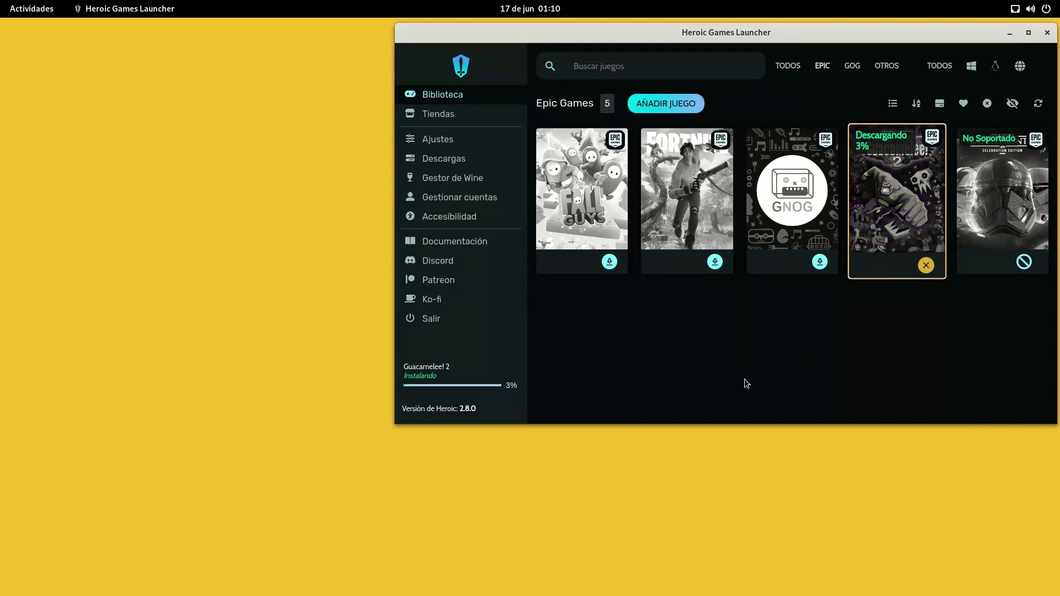
Open the GOG store in the launcher and accept all of its cookies.
click(433, 114)
click(443, 146)
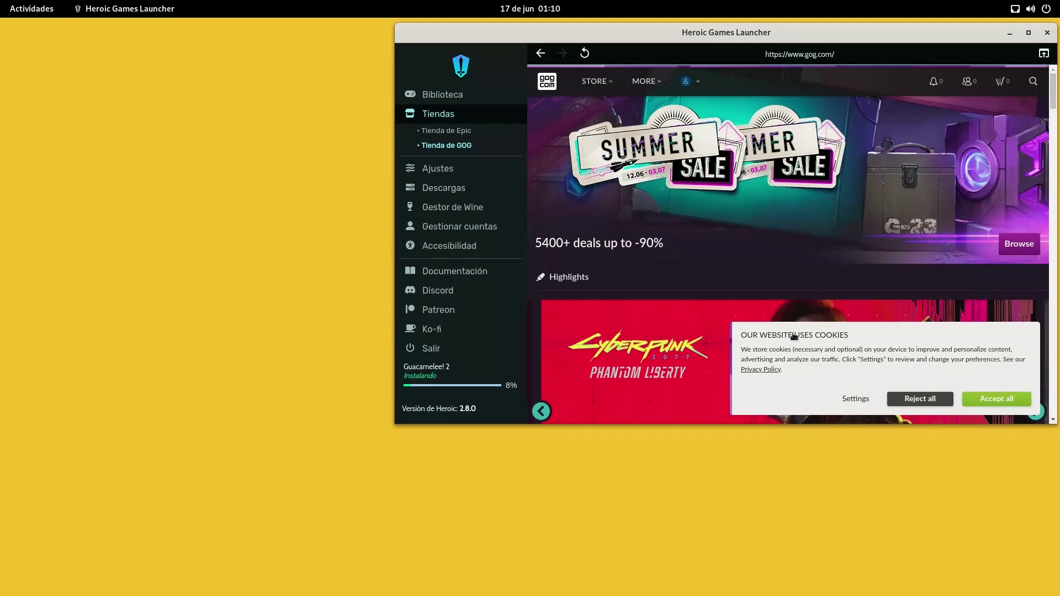
click(1014, 400)
Browse the GOG game catalogue, view the Downloads support page and return to the catalogue.
mouse_move(608, 86)
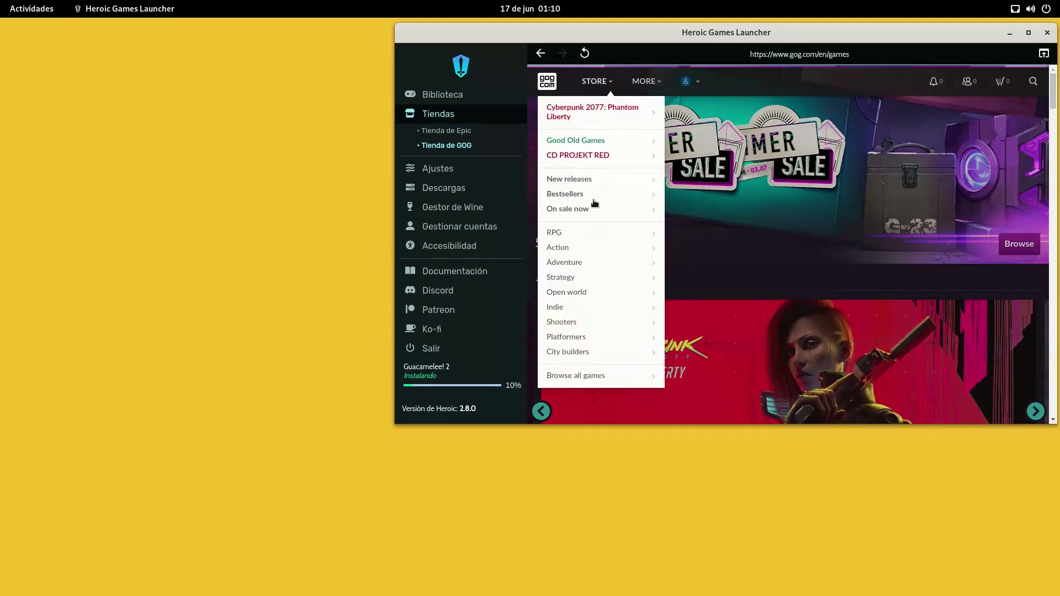
click(597, 211)
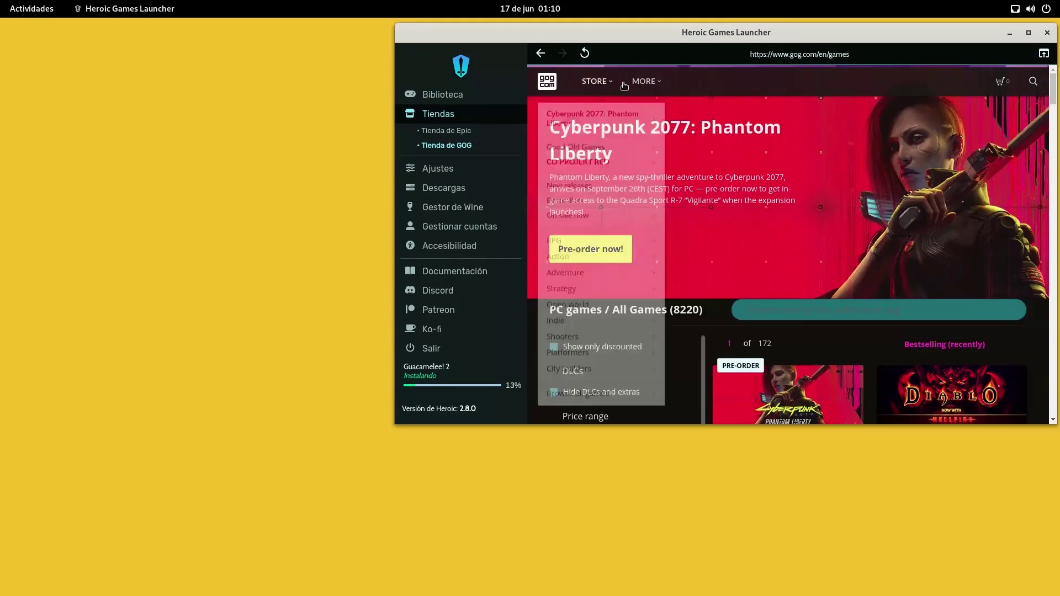
mouse_move(646, 82)
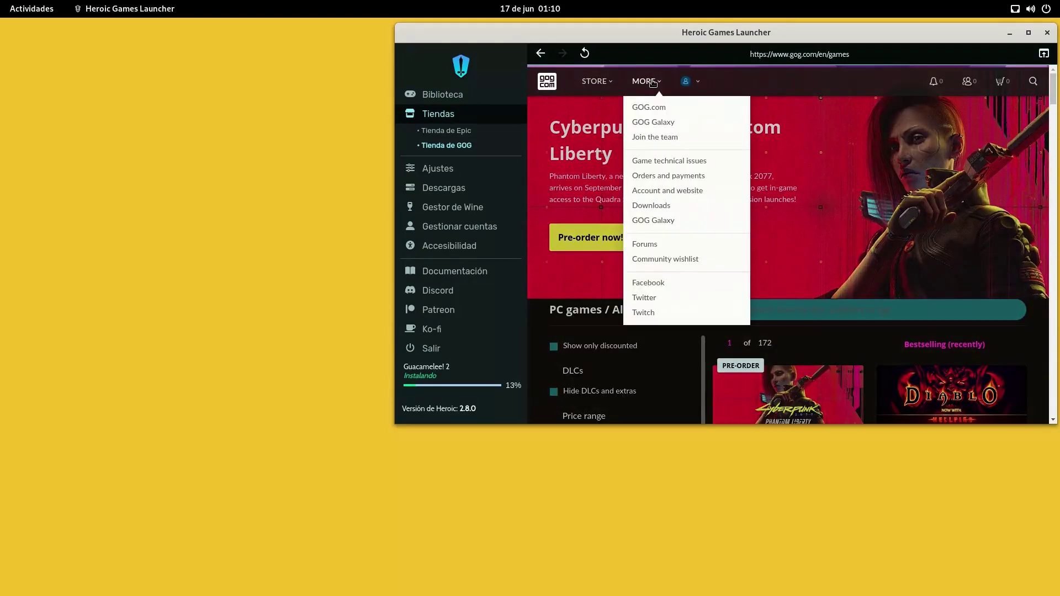
click(671, 206)
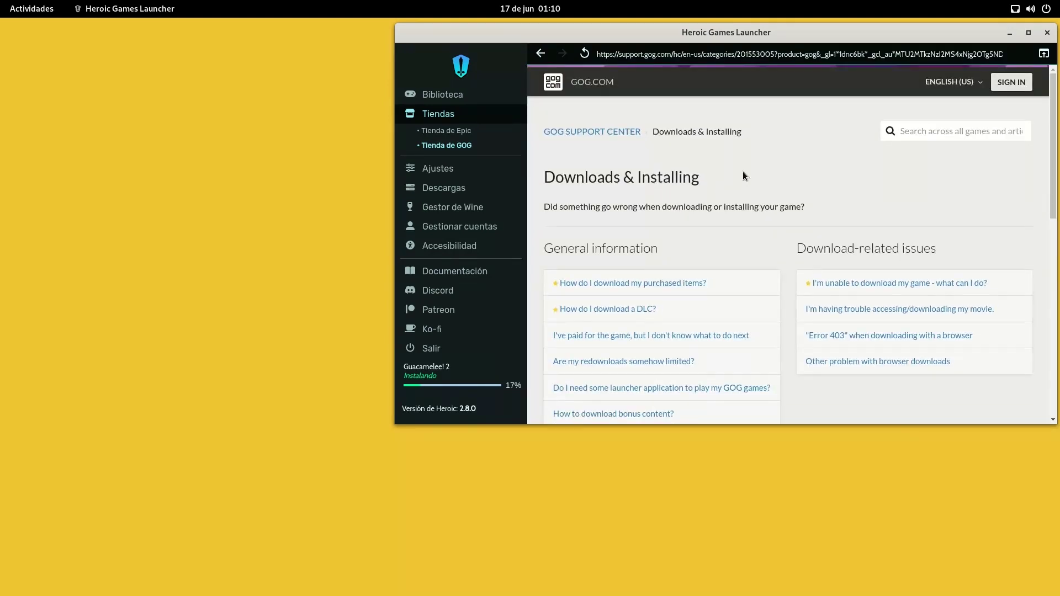
click(545, 57)
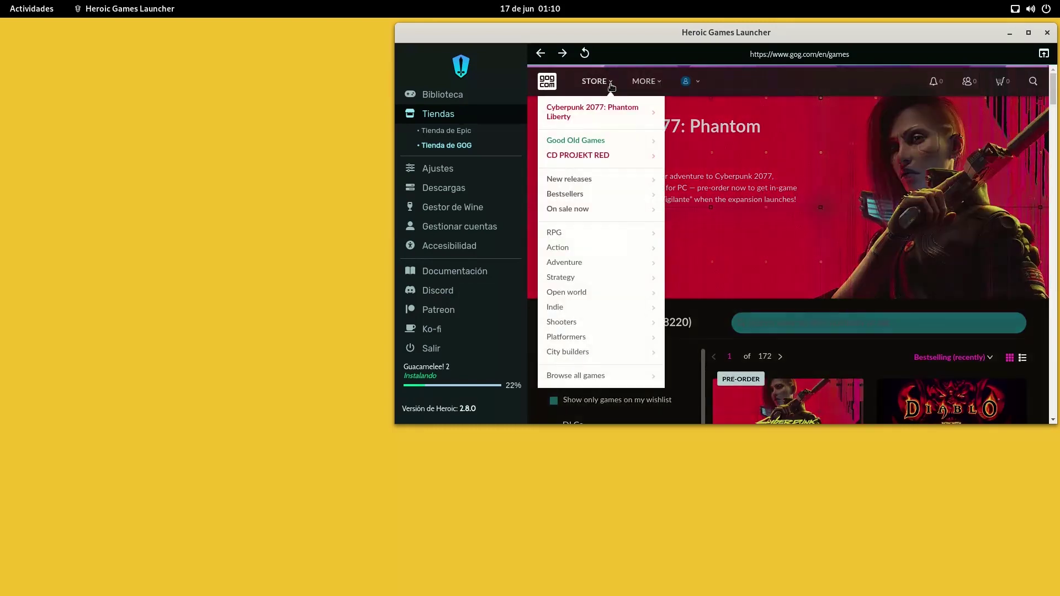
mouse_move(647, 85)
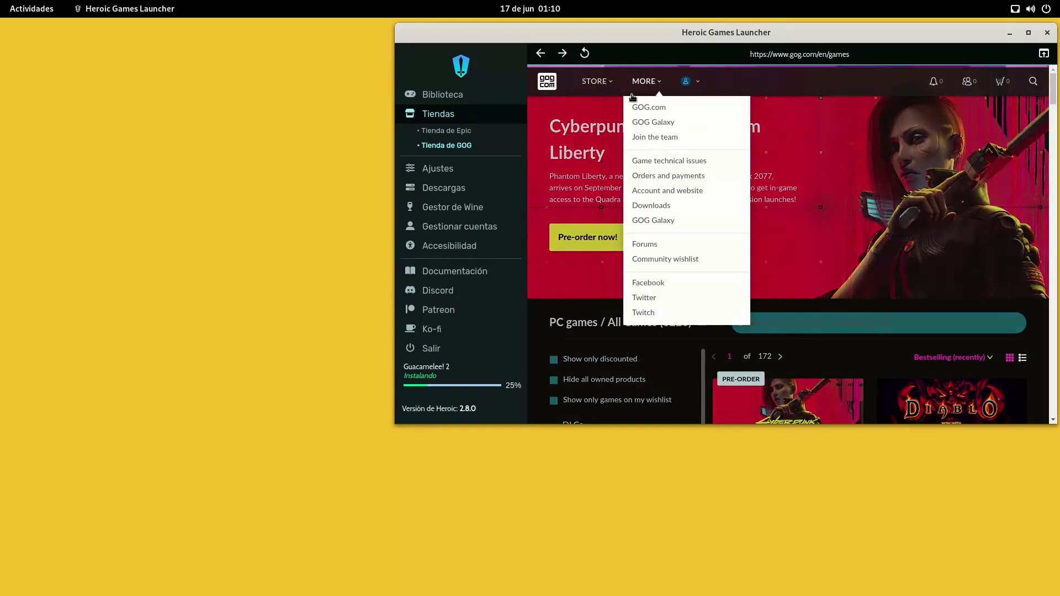
mouse_move(597, 81)
mouse_move(601, 210)
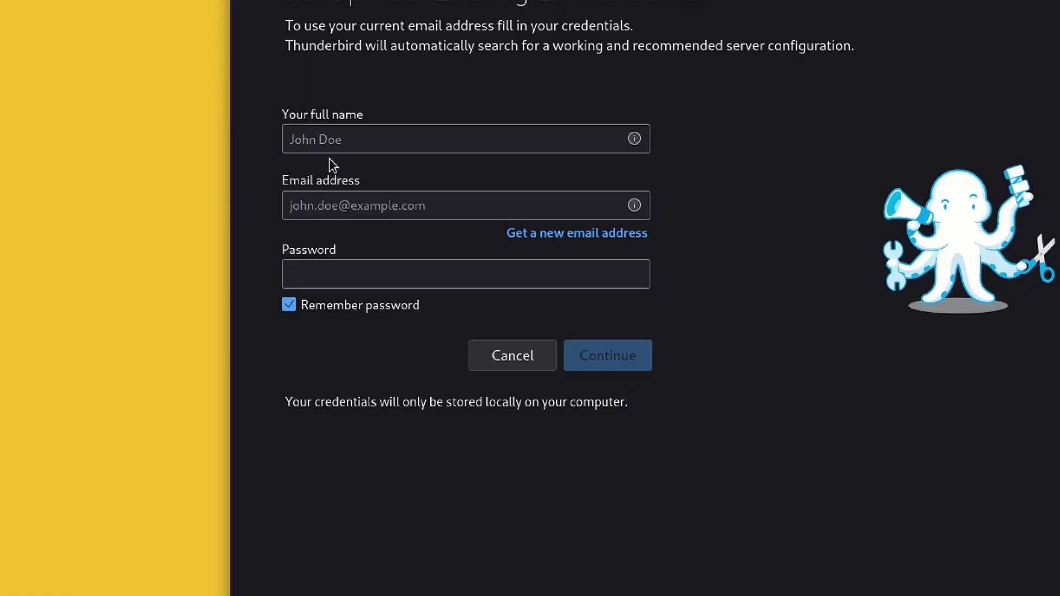
Switch to Thunderbird and submit the full name, email address and account password for an existing email account.
click(406, 147)
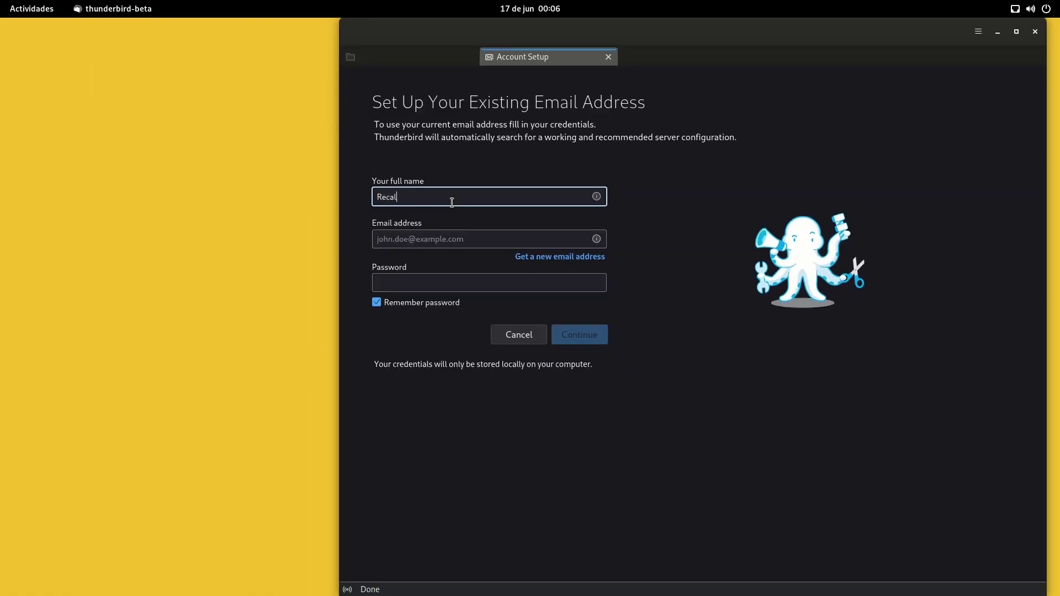
key(Tab)
text(r)
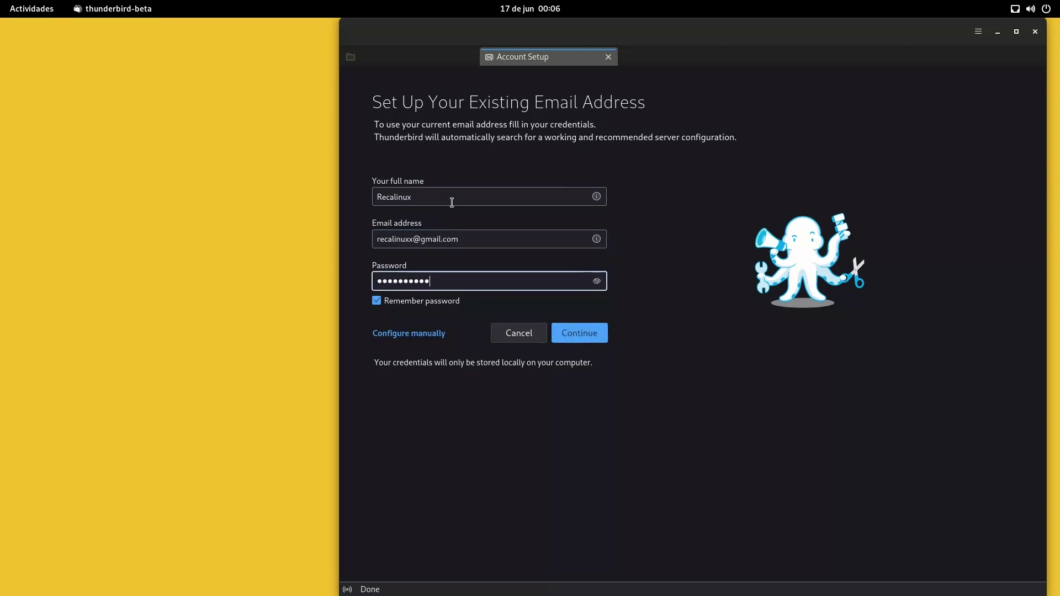
click(581, 334)
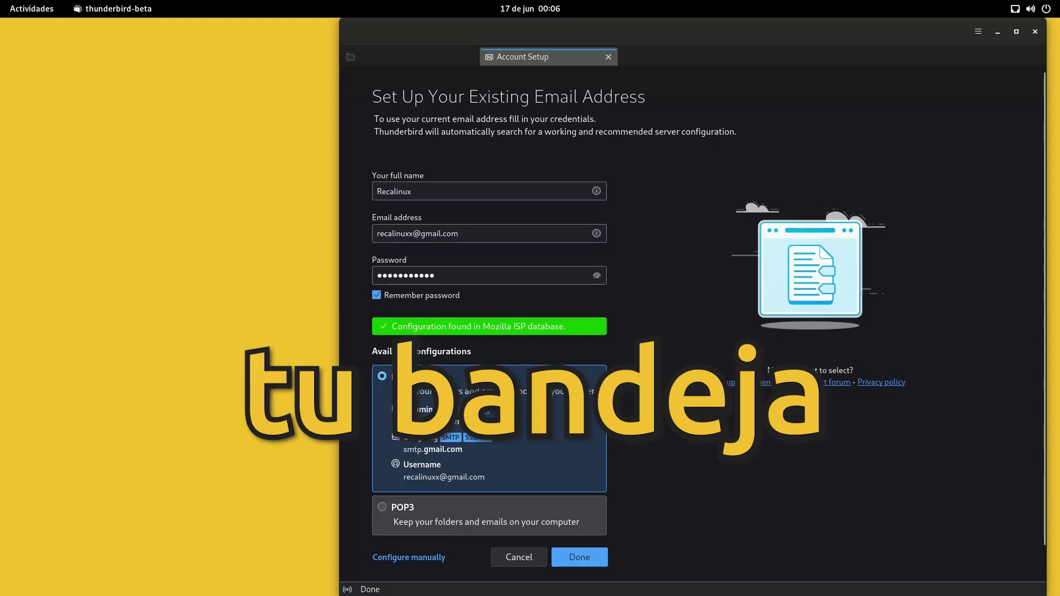
Accept the suggested IMAP configuration and authorize Thunderbird's access to the Google account with the account password.
click(571, 558)
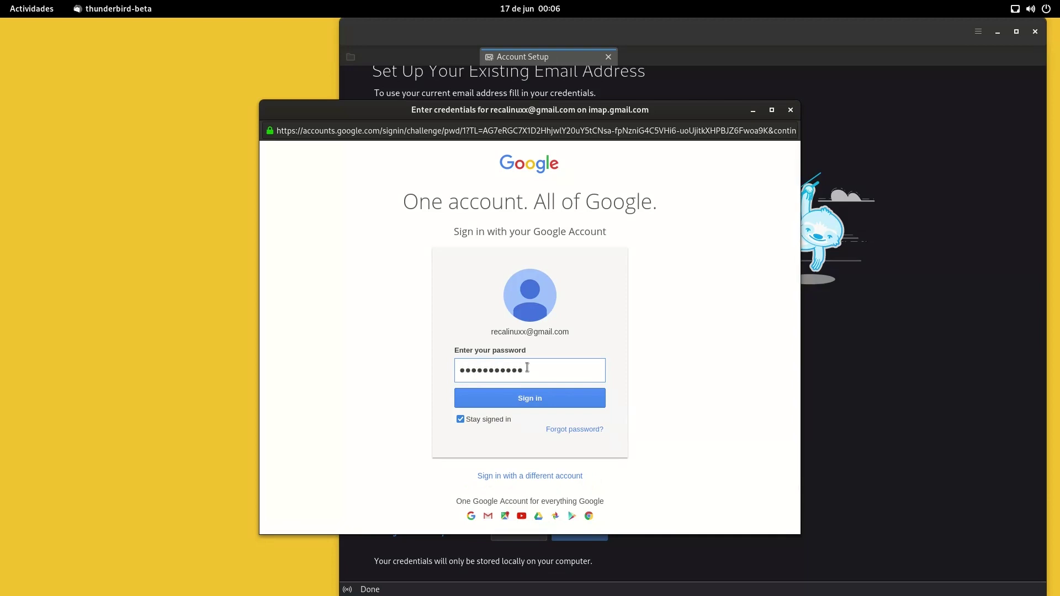
click(551, 402)
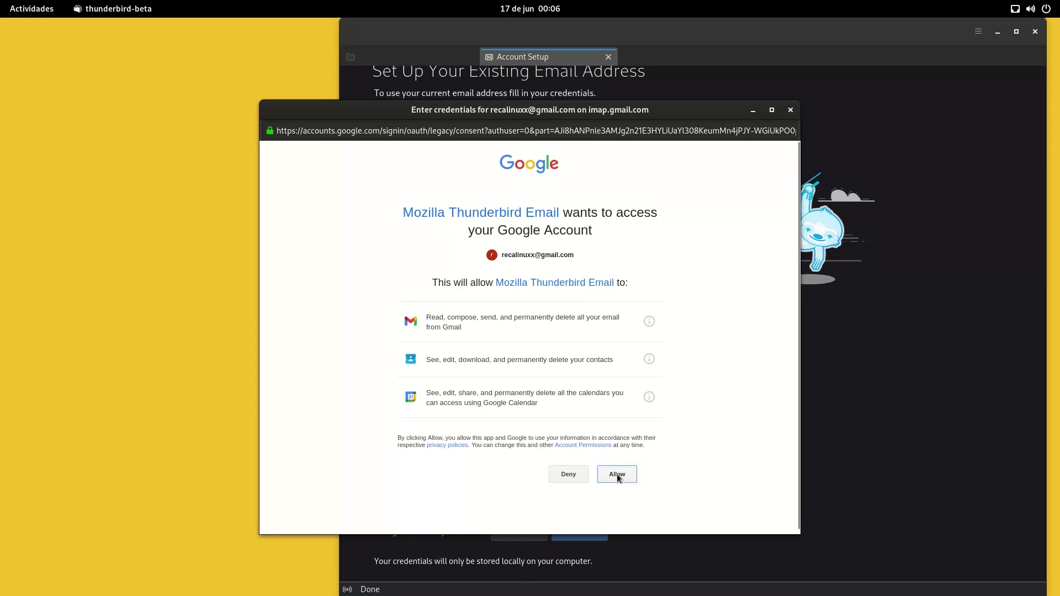
click(618, 475)
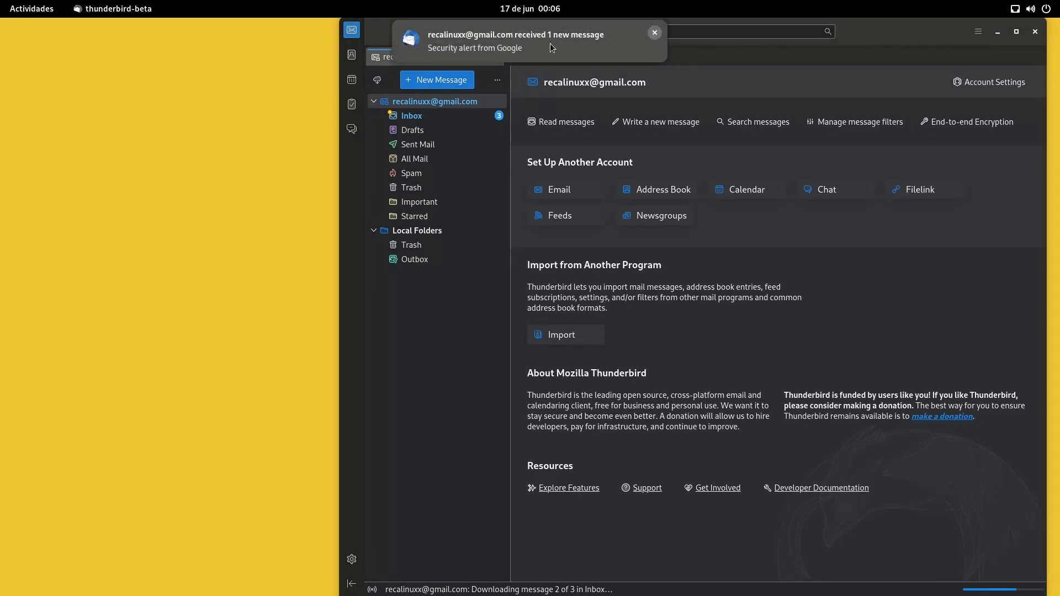
Open the inbox and read the Google Community Team message with its remote content shown.
click(411, 116)
drag(920, 31, 891, 31)
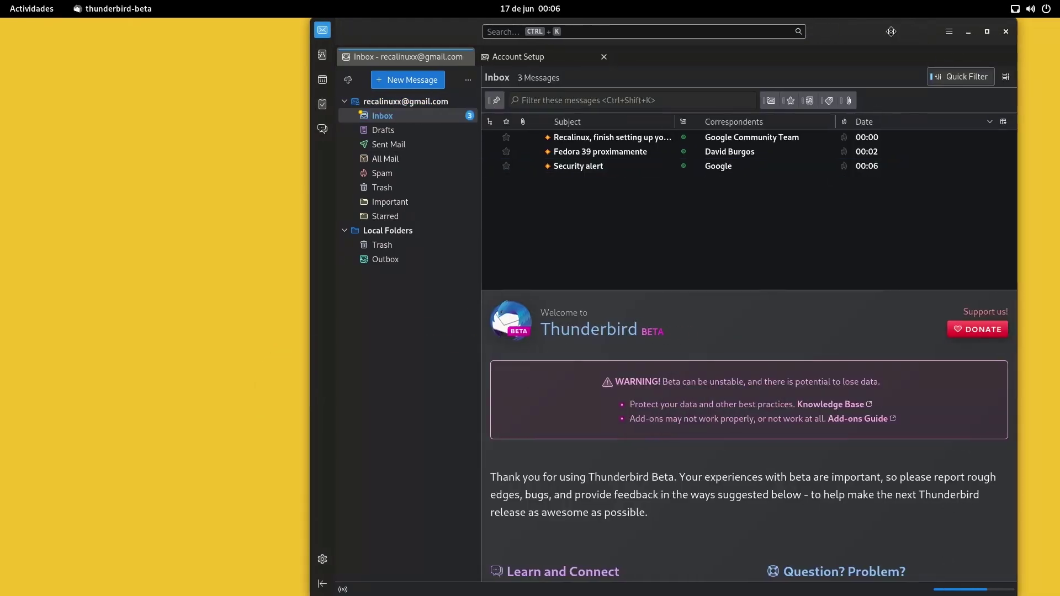
click(613, 138)
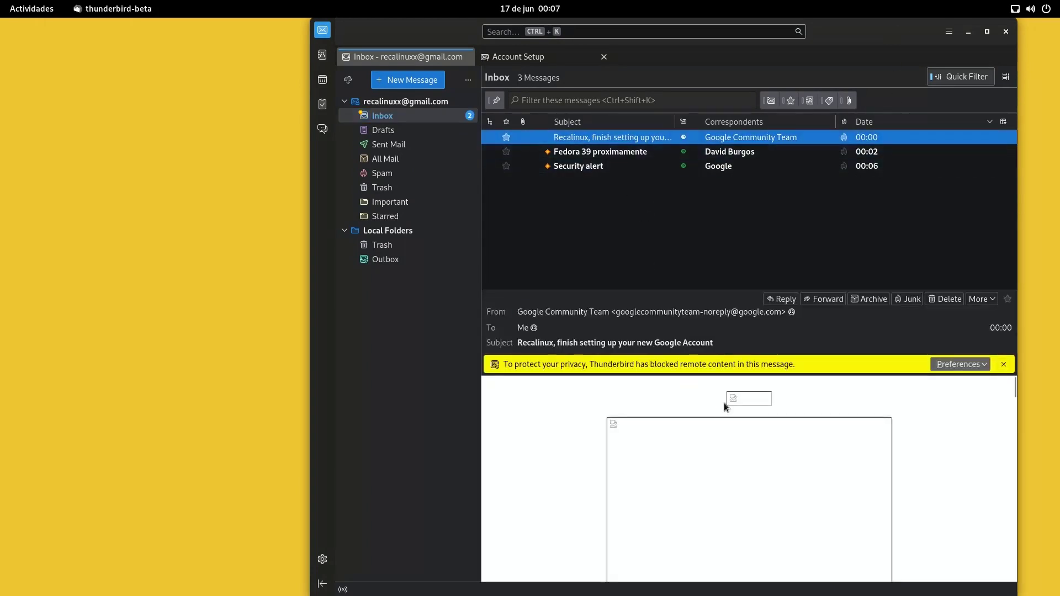
click(963, 366)
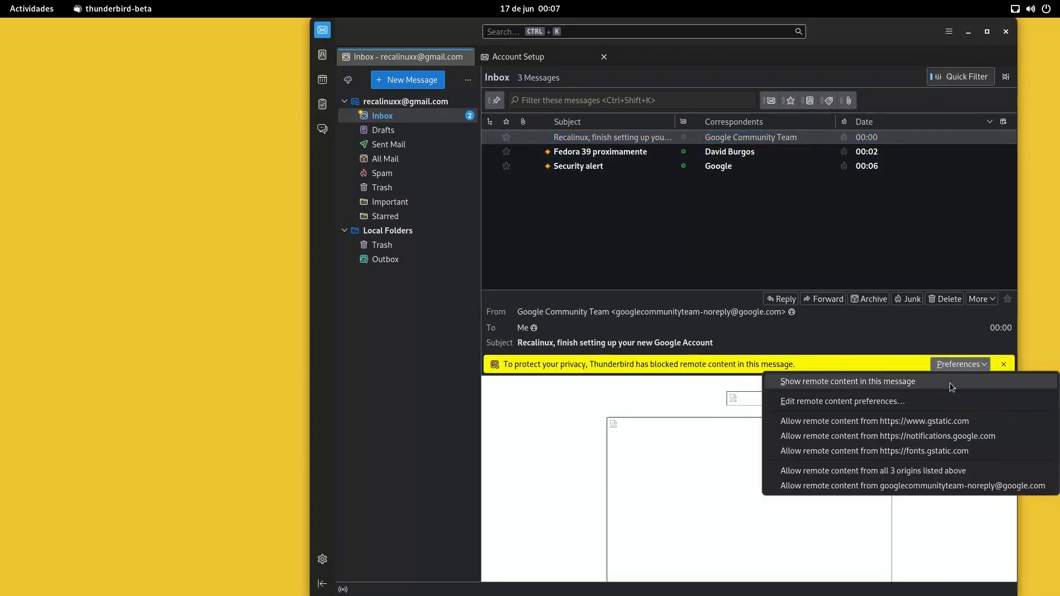
click(950, 382)
scroll(937, 439, down, 5)
Open the "Fedora 39 proximamente" message, and read the Google "Security alert" message with its remote content shown.
click(611, 153)
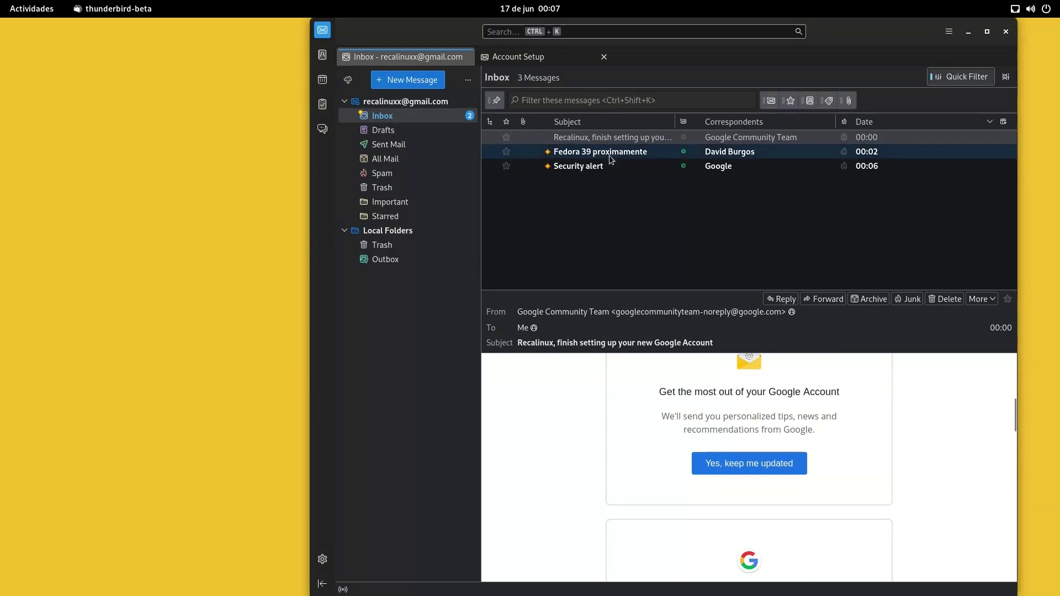
click(585, 166)
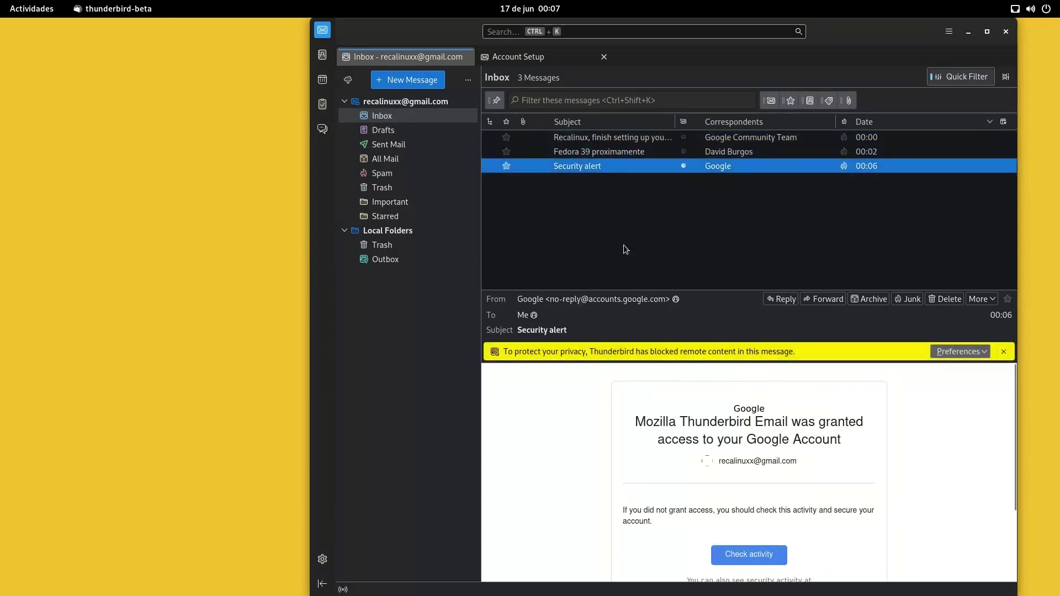
scroll(934, 427, down, 3)
click(960, 351)
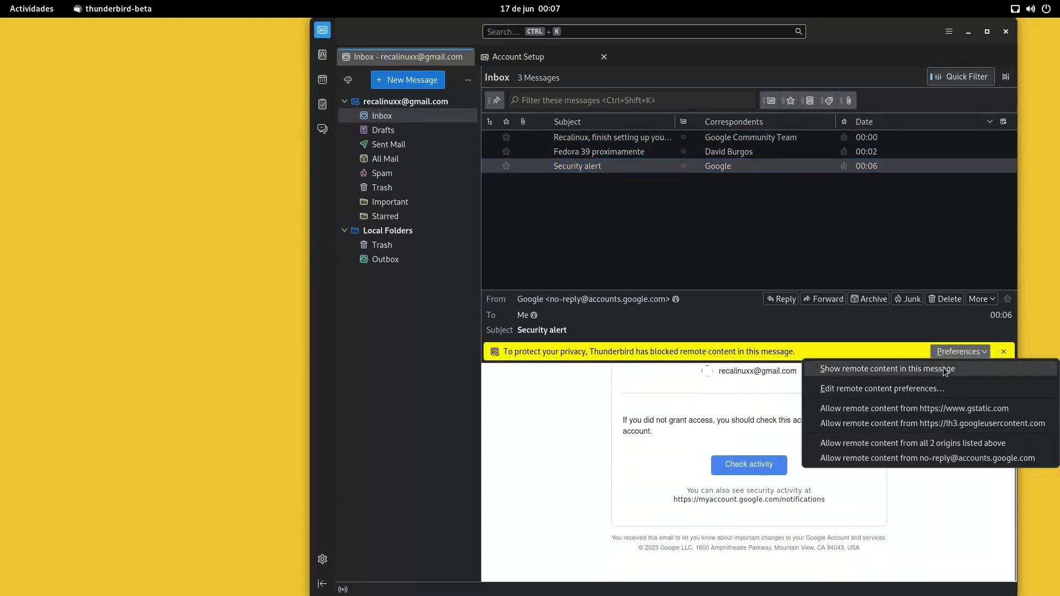
click(943, 368)
Look through the account's mail folders from Drafts to Starred and view the Local Folders overview.
click(383, 130)
click(388, 144)
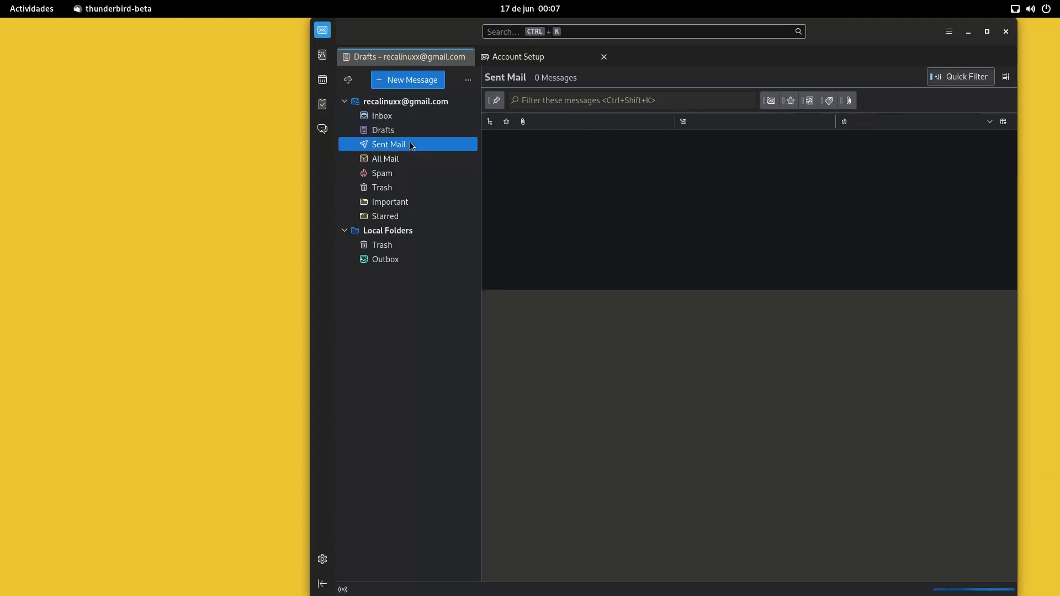
click(400, 160)
click(394, 174)
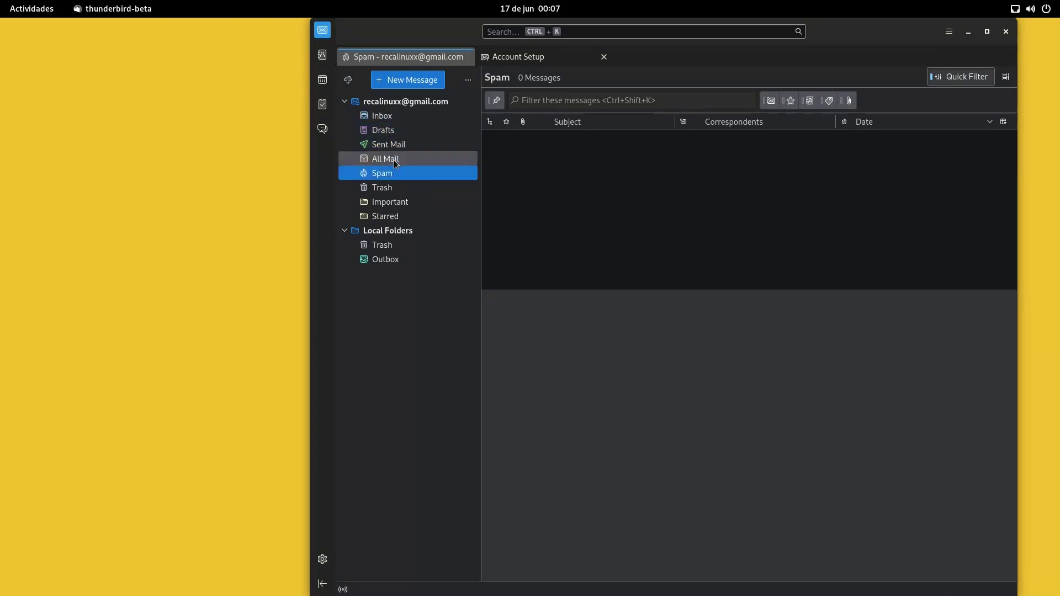
click(395, 161)
click(395, 177)
click(395, 189)
click(395, 203)
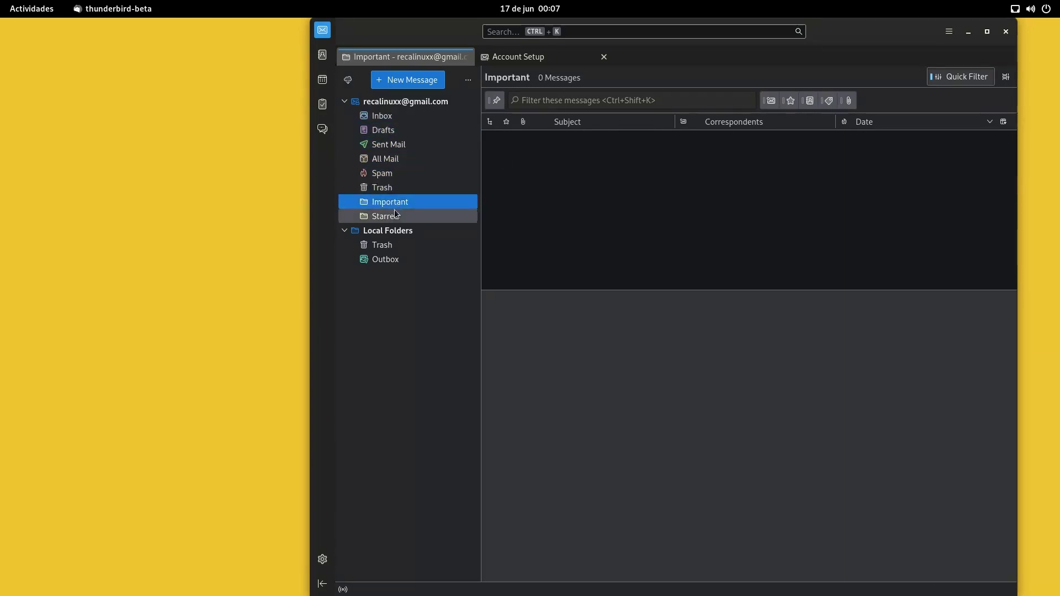
click(395, 217)
click(396, 232)
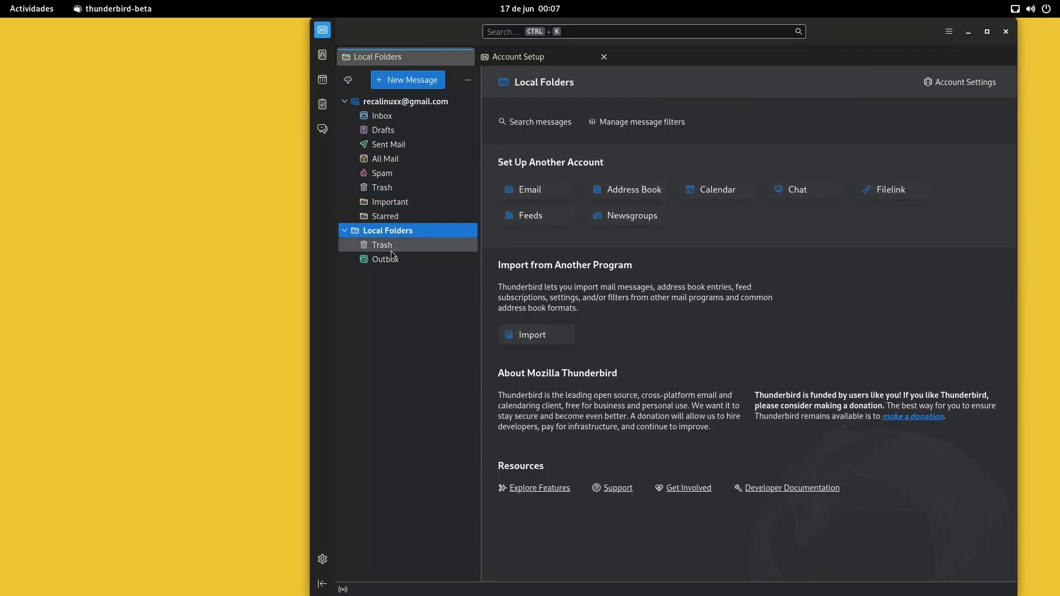
View the Address Book, Calendar, Tasks and Chat spaces, dismissing the new CardDAV address book dialog.
click(624, 192)
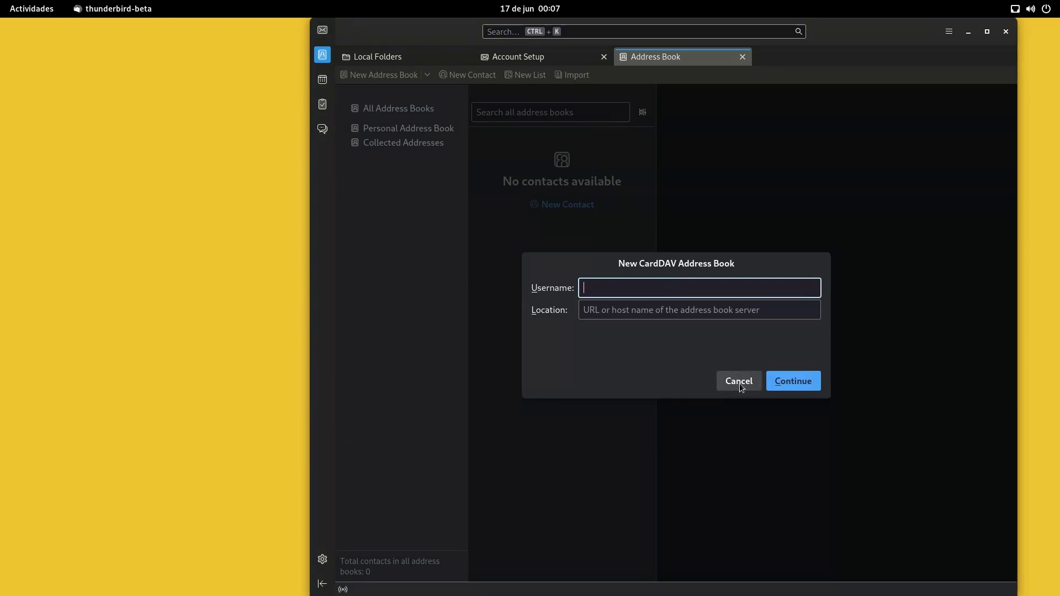
click(743, 382)
click(322, 80)
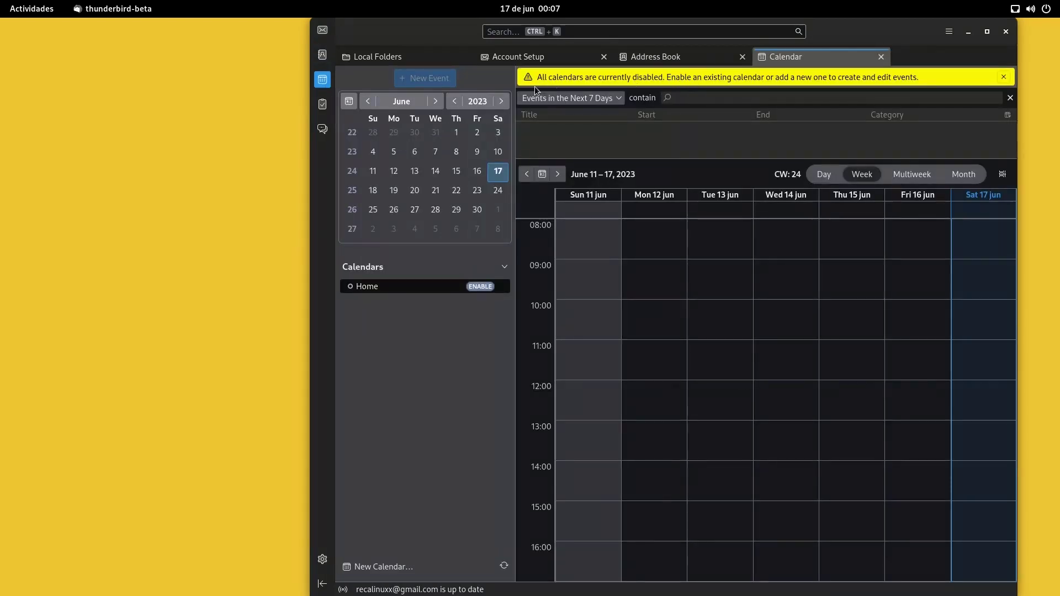
click(323, 105)
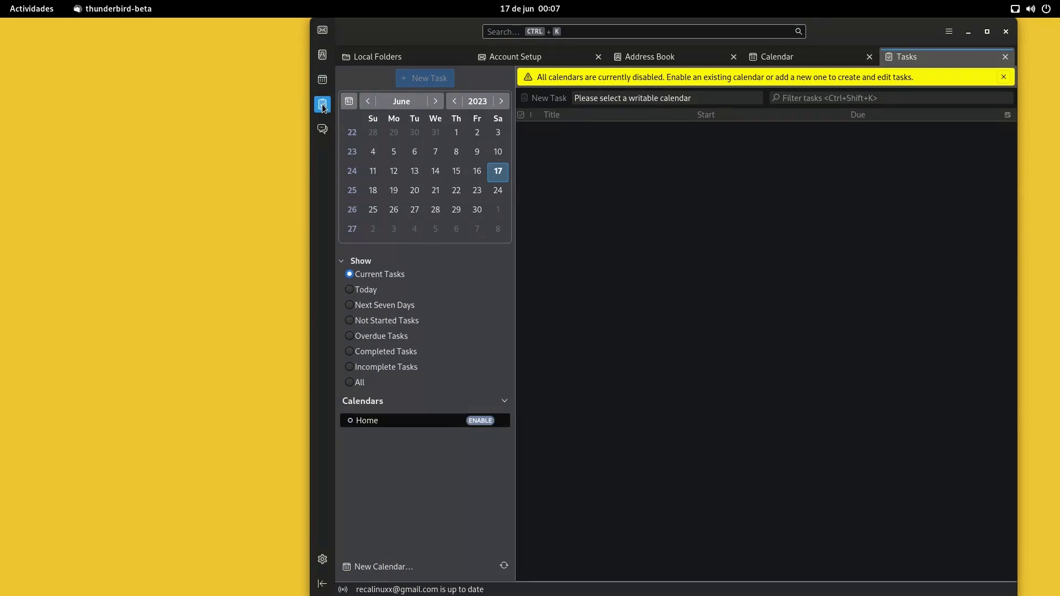
click(323, 129)
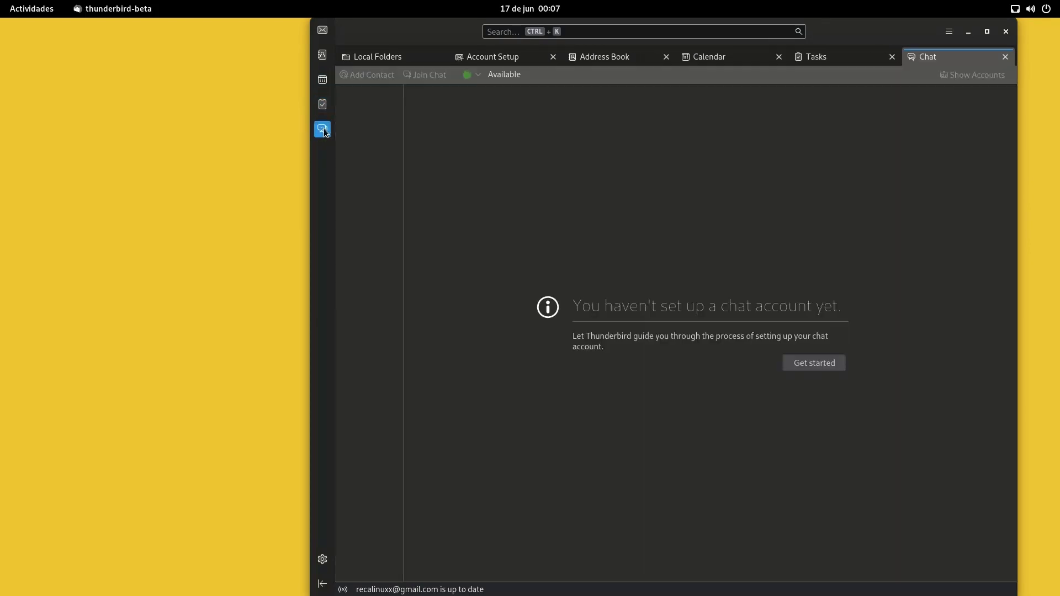
Start setting up a chat account on the XMPP network and cancel the wizard.
click(815, 363)
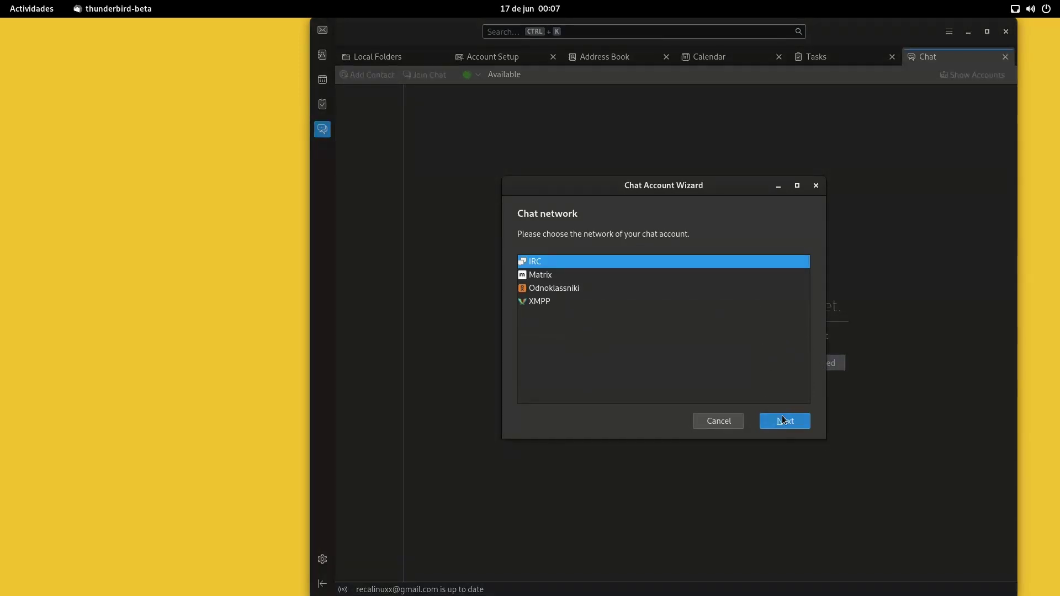
click(539, 301)
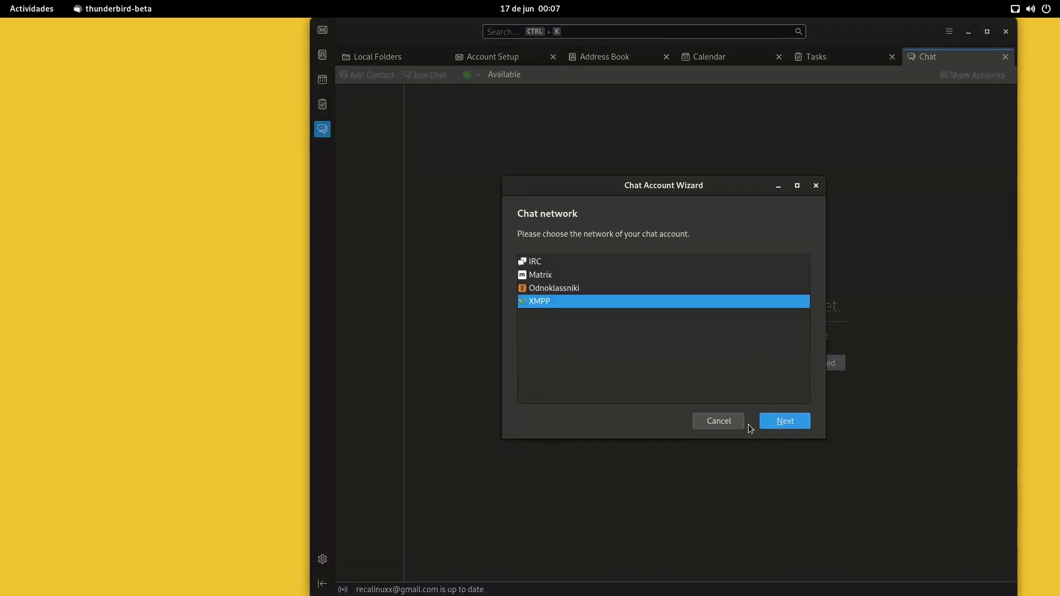
click(776, 420)
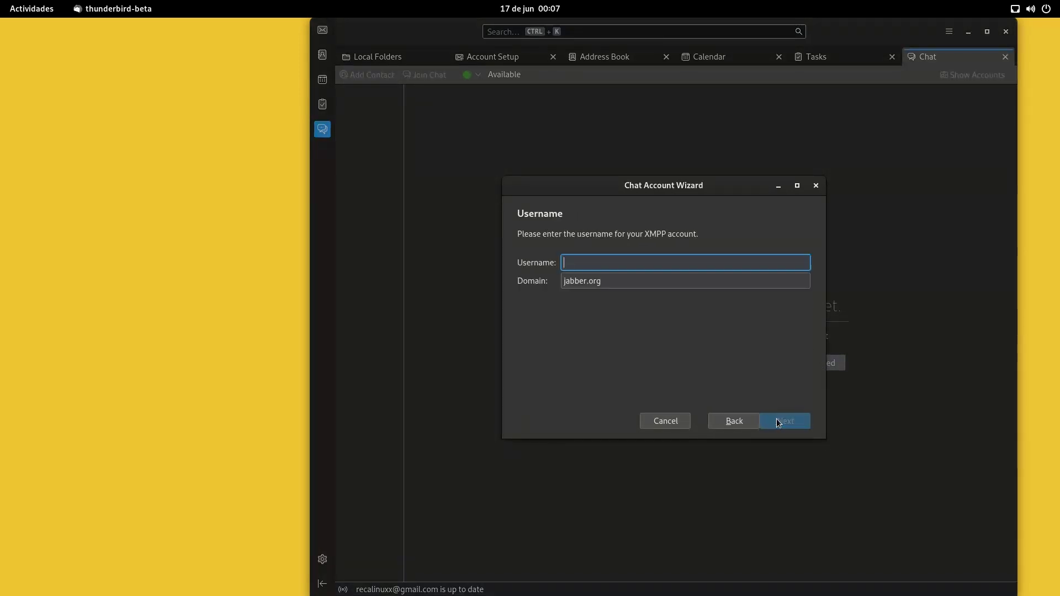
click(664, 421)
View the About Thunderbird version and update channel information, and close it.
click(949, 32)
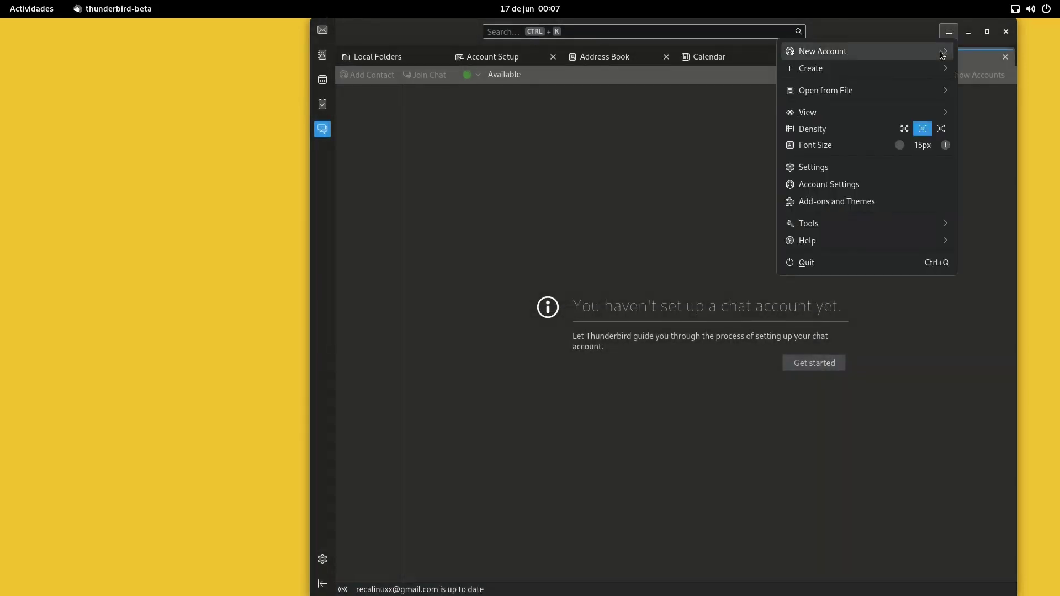
click(838, 240)
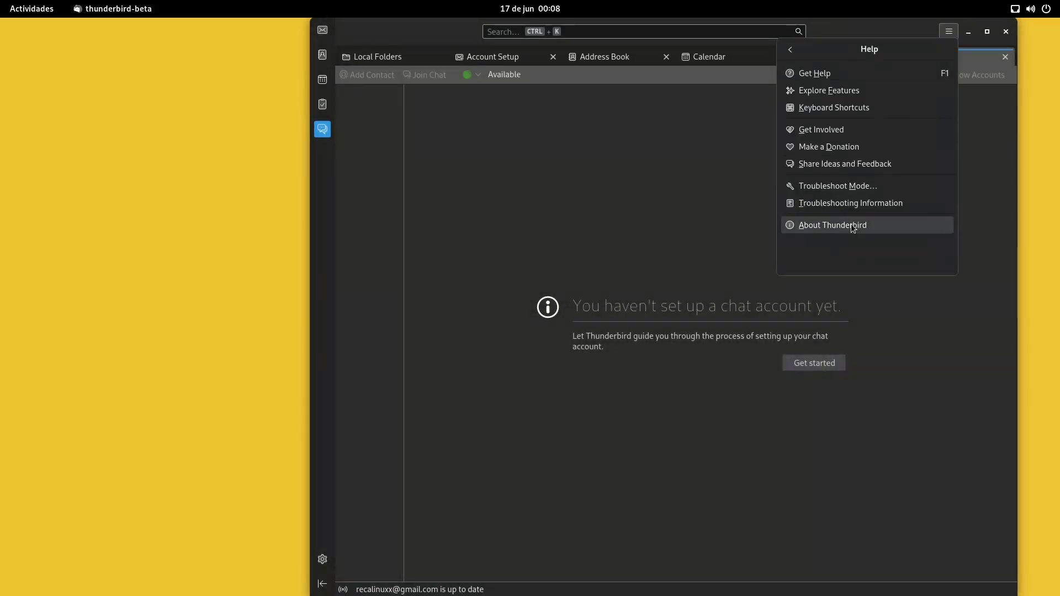
click(850, 224)
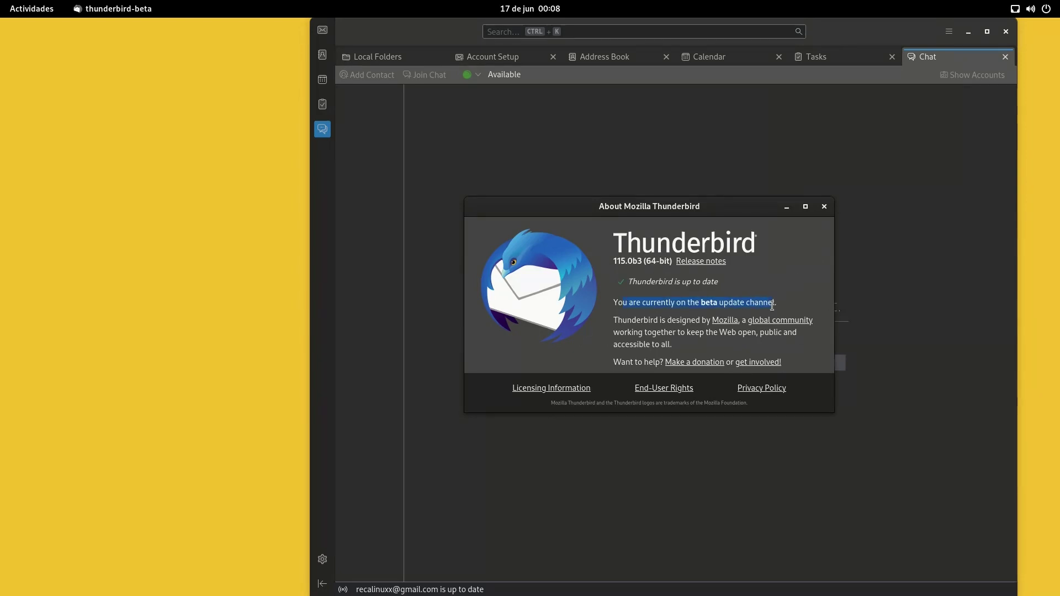
click(825, 208)
Go back to the mail space, open a new message window and look through its menus up to Help.
click(323, 30)
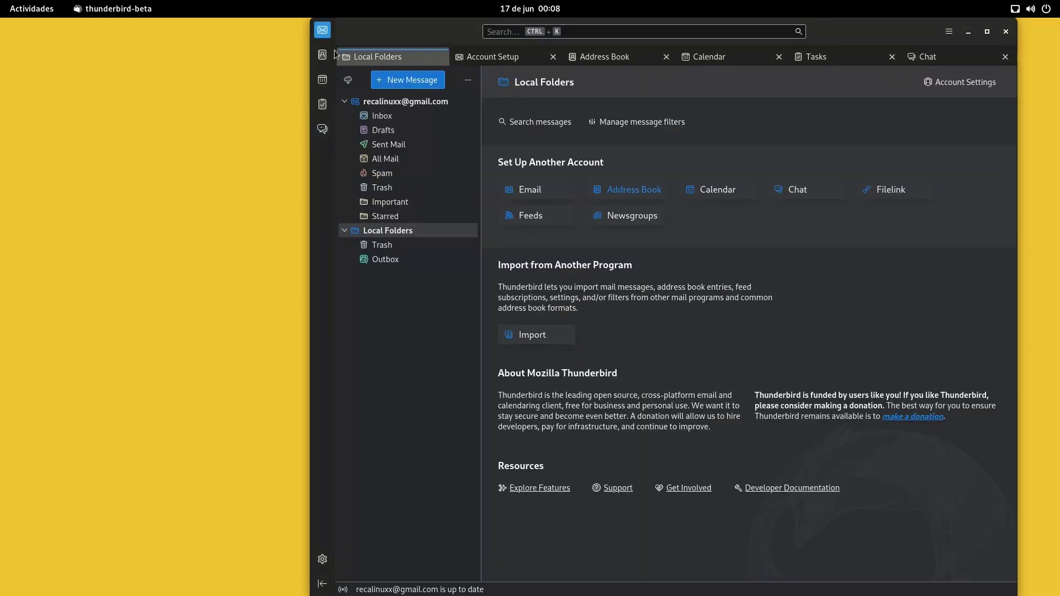
click(407, 83)
drag(340, 16, 877, 79)
click(743, 94)
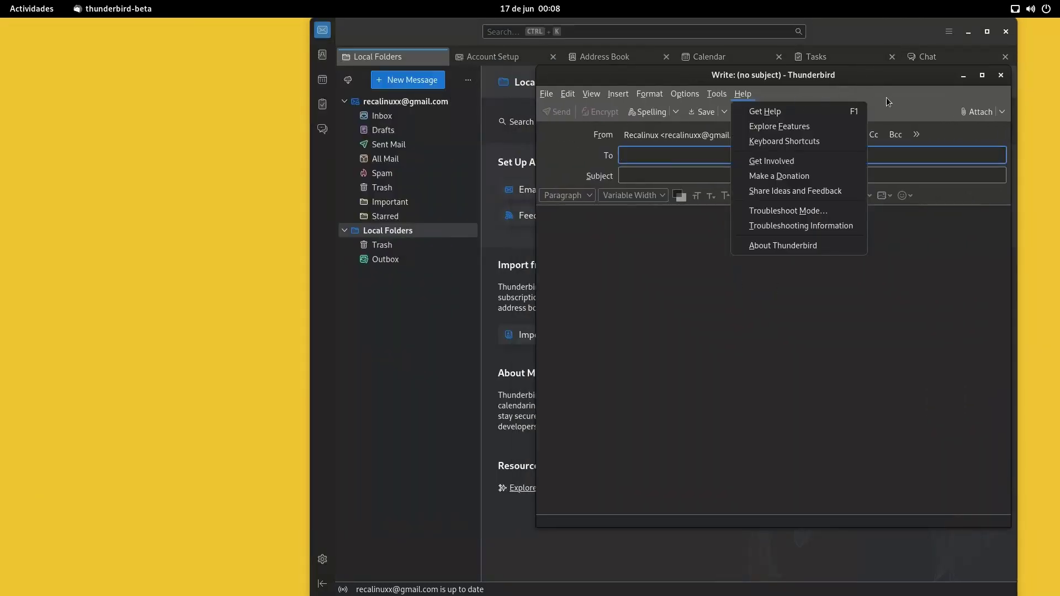
click(914, 100)
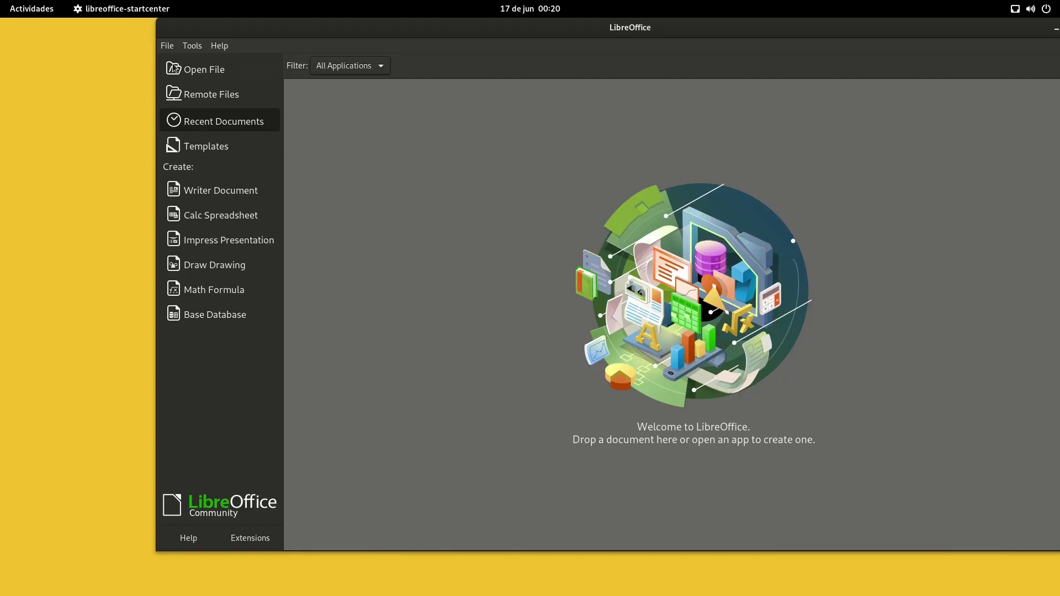
In LibreOffice, view the About LibreOffice version information and close it.
click(219, 45)
click(234, 213)
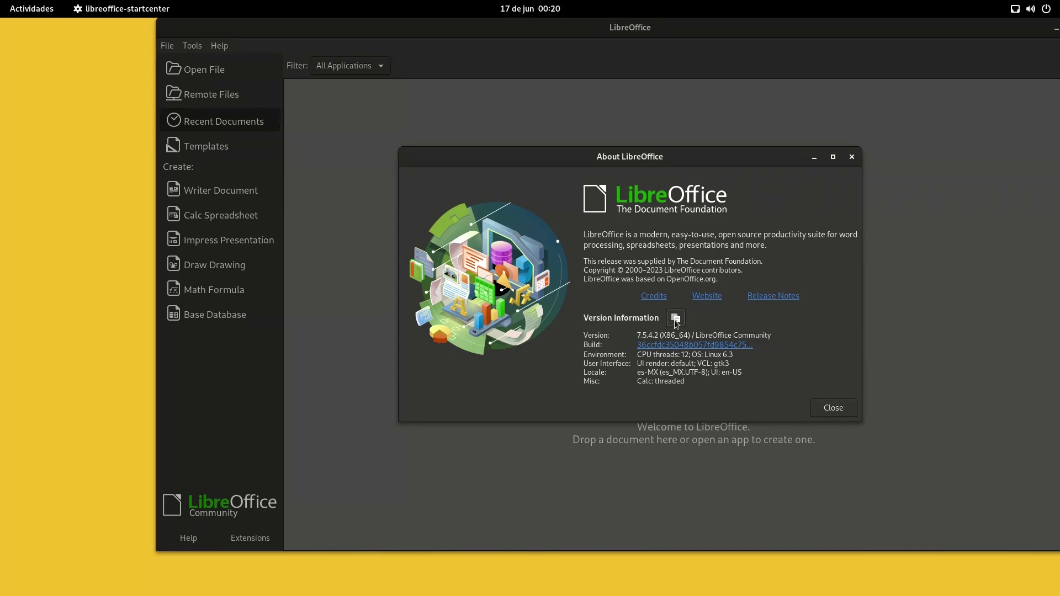
click(842, 413)
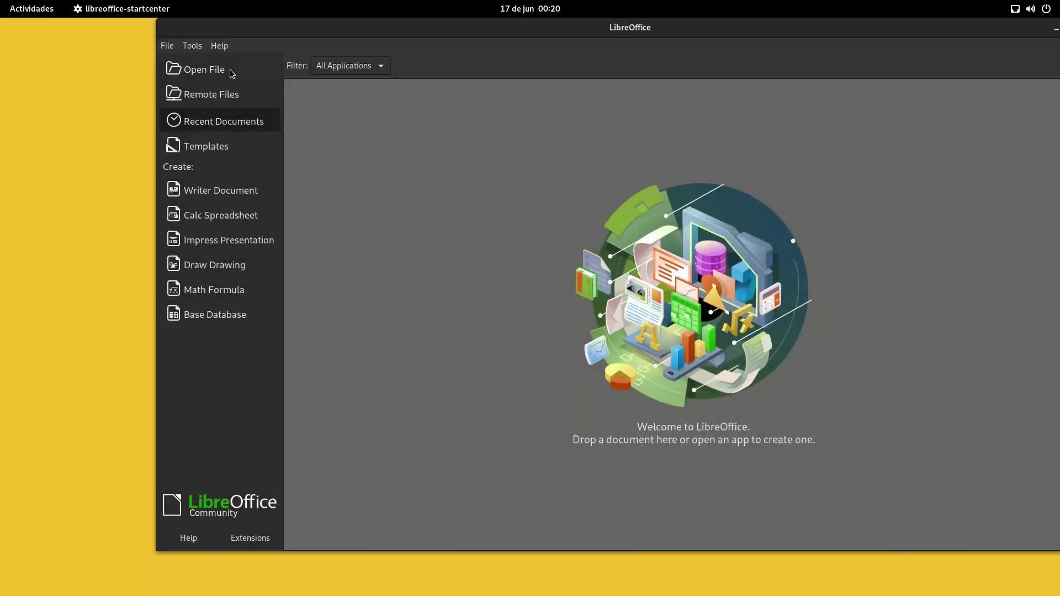
Create a new Writer document and turn off showing tips on startup.
click(234, 198)
click(543, 364)
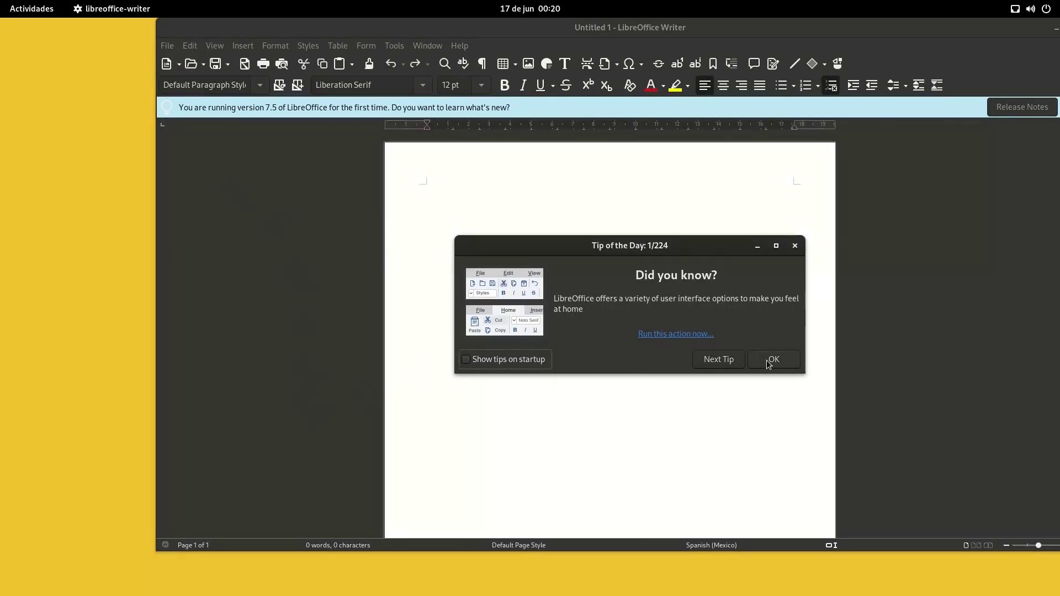
Open the tip's user interface selection and preview each UI variant from Standard Toolbar to Contextual Single.
click(665, 334)
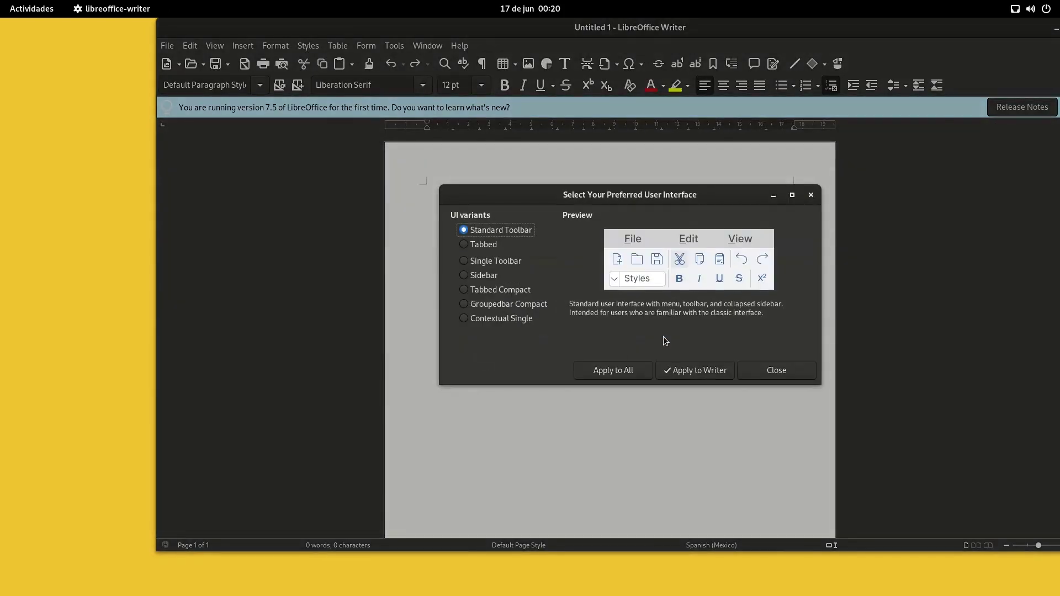
click(489, 245)
click(489, 232)
click(486, 244)
click(479, 262)
click(481, 276)
click(484, 291)
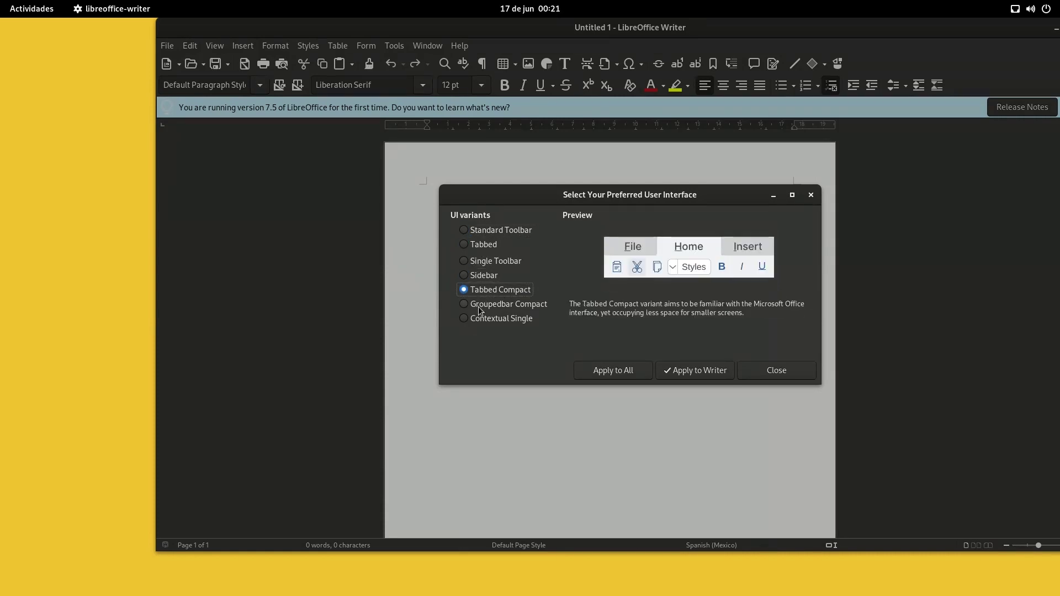
click(482, 305)
click(487, 319)
click(487, 262)
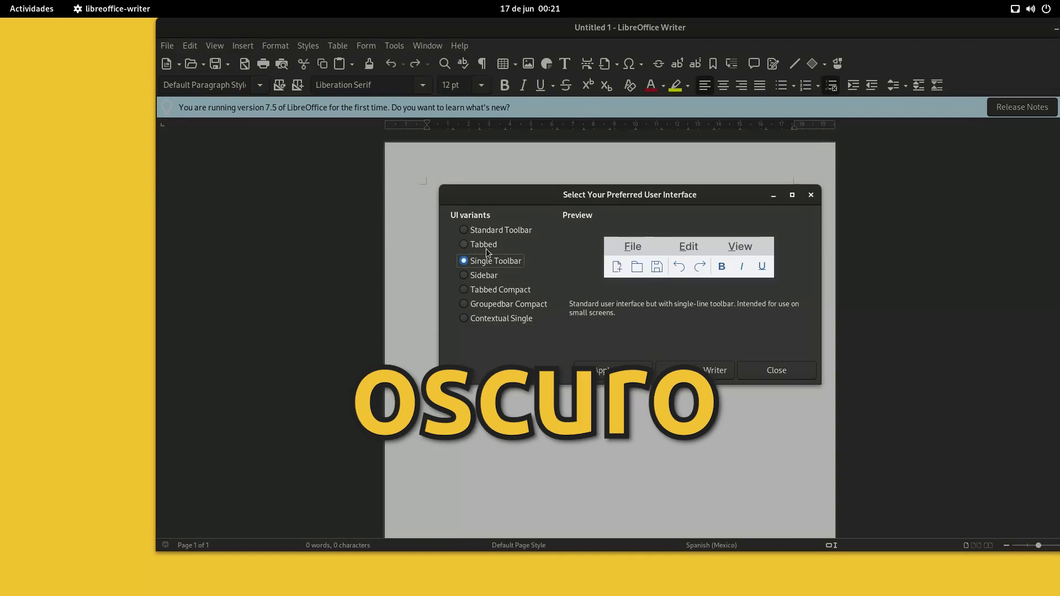
Apply the Tabbed user interface variant to Writer only and close the selection dialog.
click(481, 245)
click(694, 370)
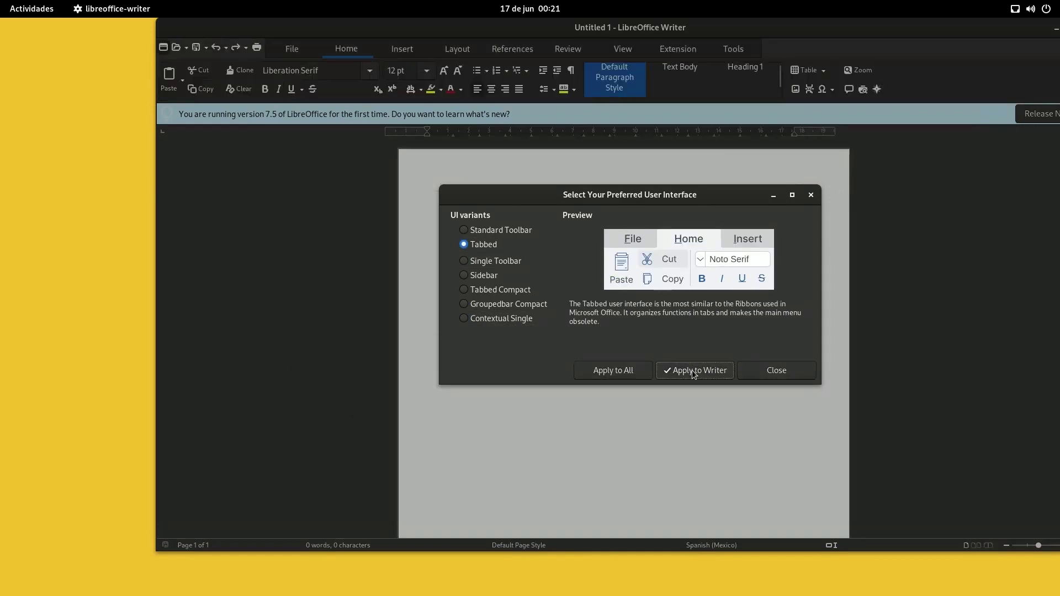
click(764, 372)
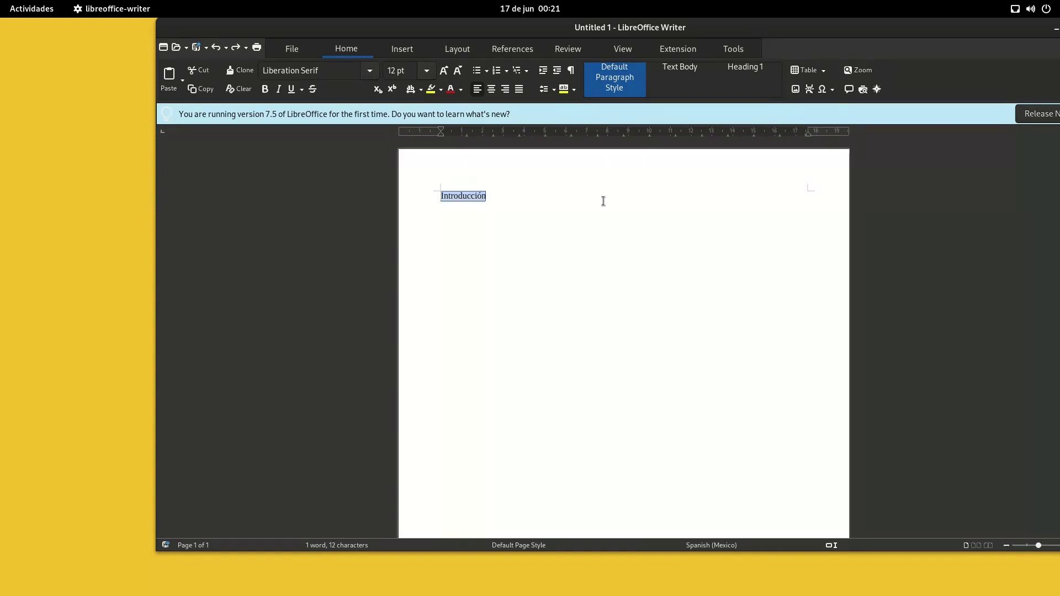
Try the Heading 1, Heading 2, Heading 3 and Heading 4 styles on the selected word "Introducción".
click(745, 76)
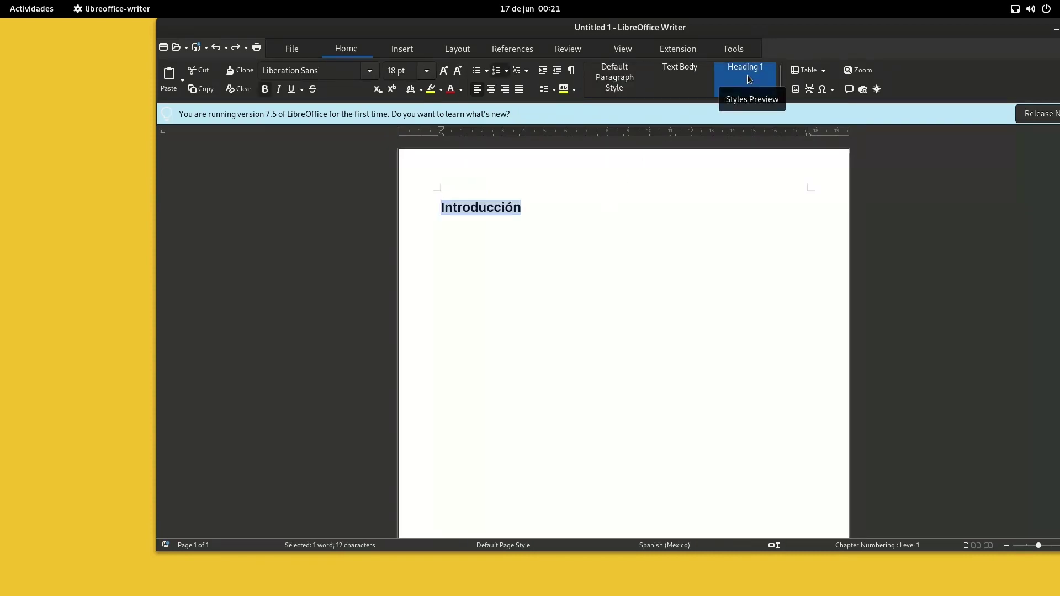
scroll(749, 79, down, 1)
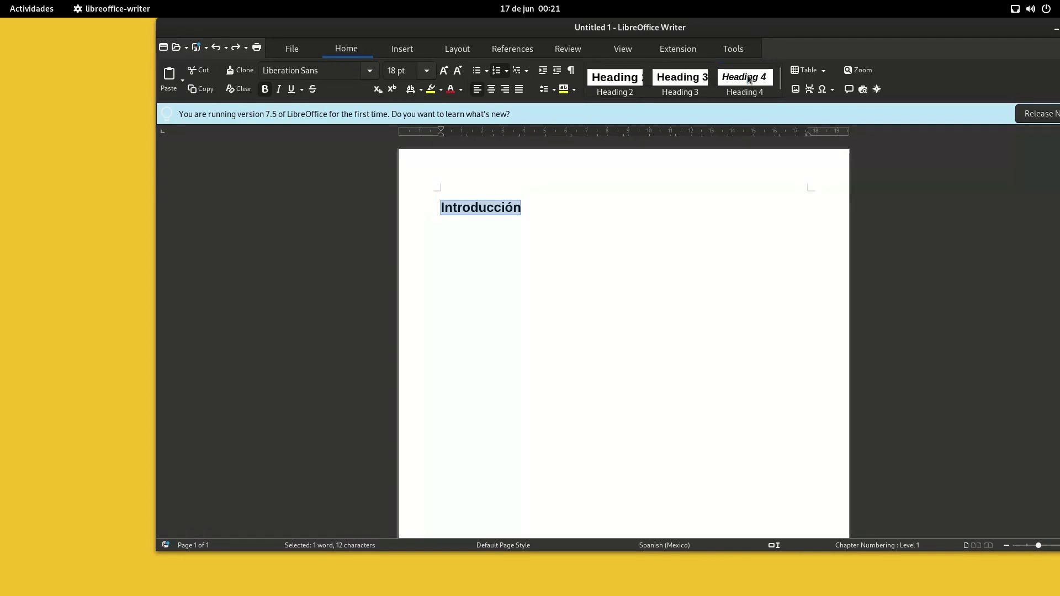
click(611, 78)
click(680, 77)
click(738, 76)
click(619, 80)
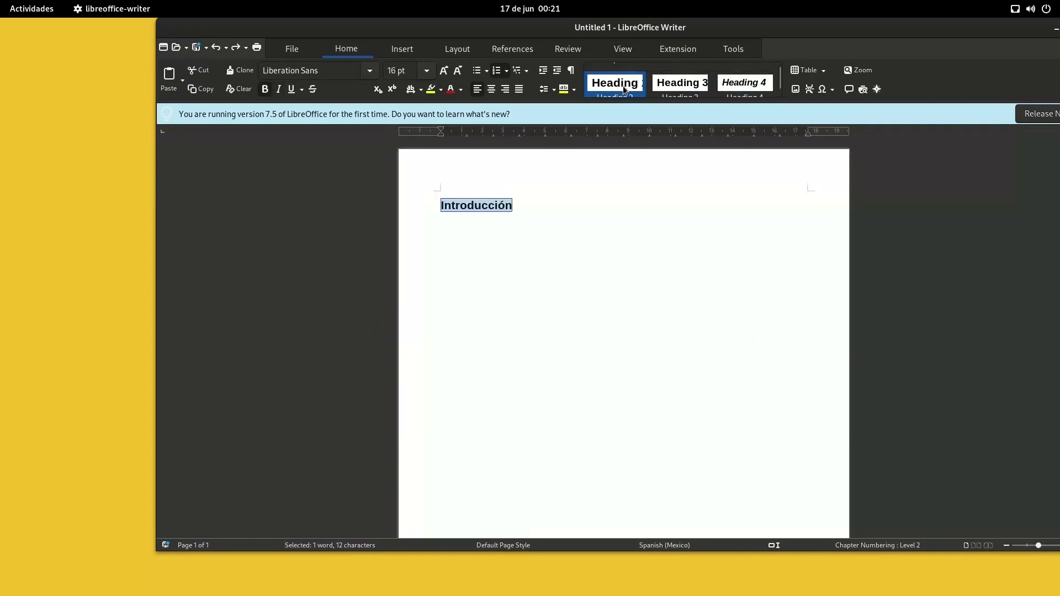
Apply the Heading 1 style to "Introducción" and centre it on the page.
scroll(623, 85, up, 1)
key(ctrl+1)
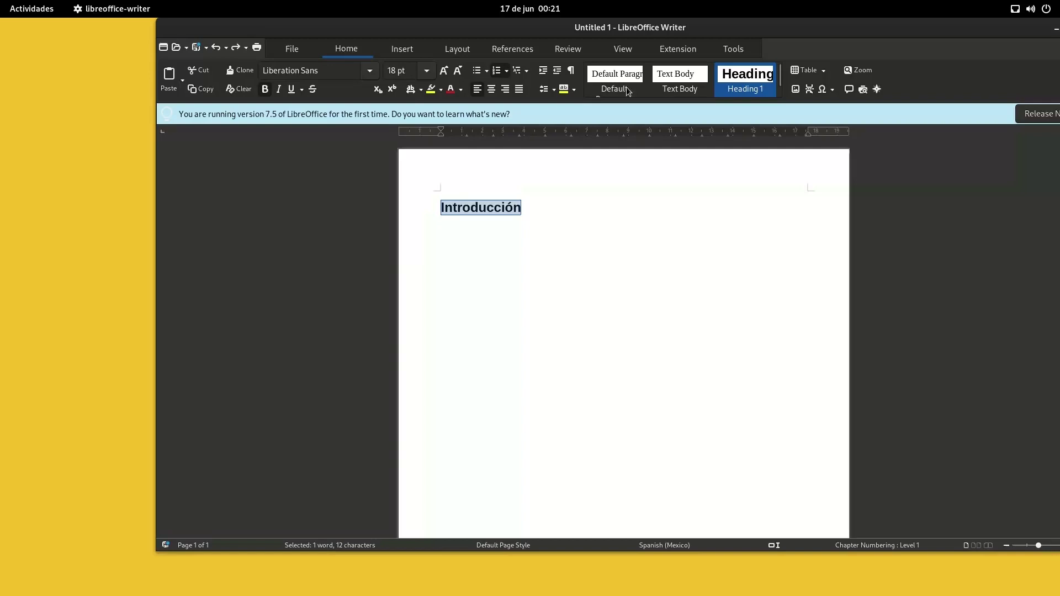
click(490, 89)
key(End)
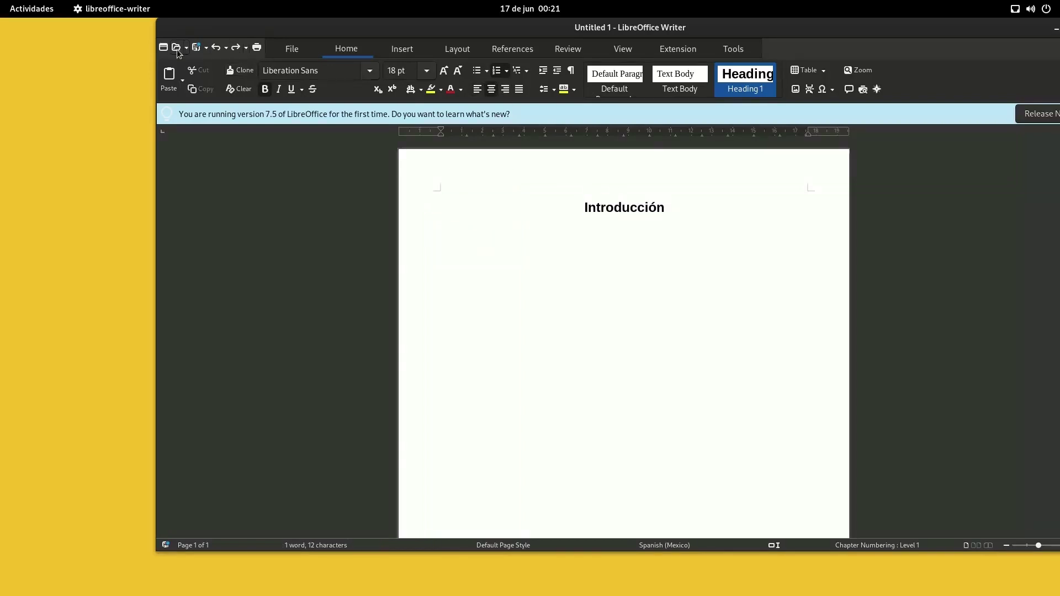
Save the document as "Introduccion" in the Documentos folder in ODF Text Document format.
click(186, 49)
click(198, 48)
click(197, 47)
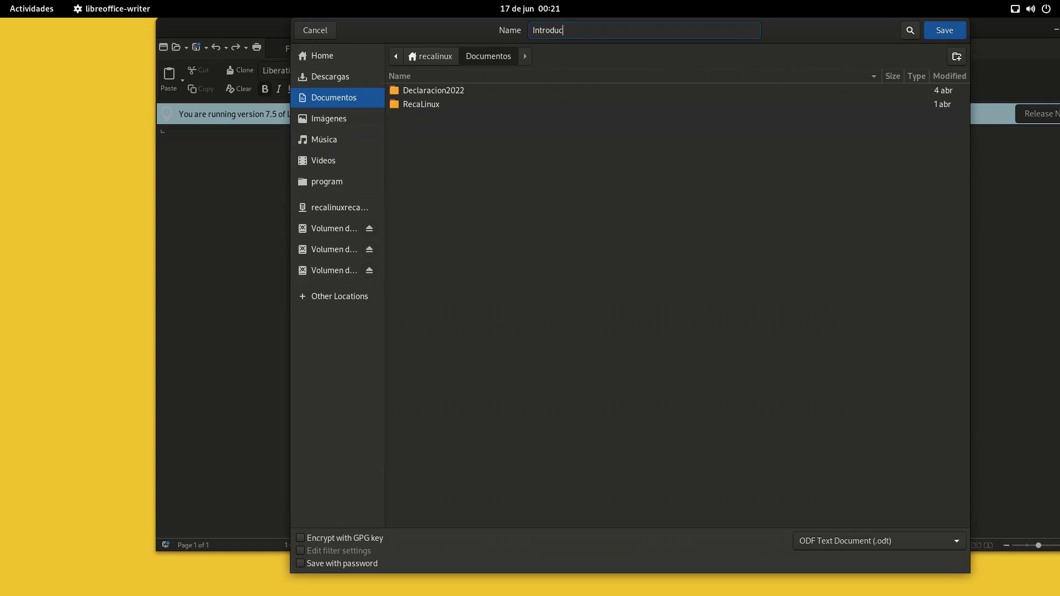
key(Return)
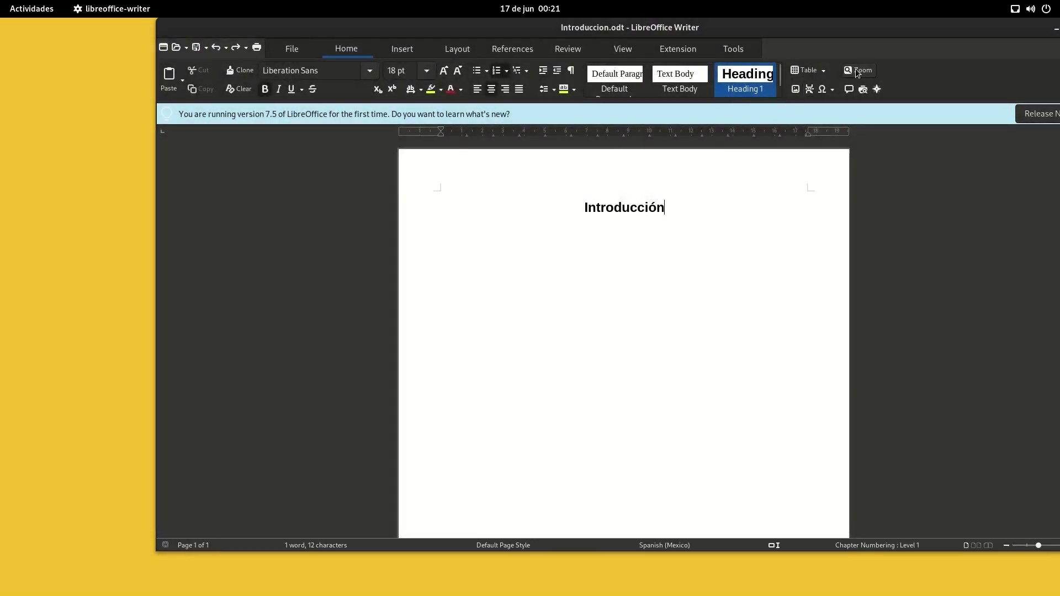
Show the menu bar and export the document as an EPUB 3.0 file named "Introduccion" in the Documentos folder.
click(163, 48)
click(162, 46)
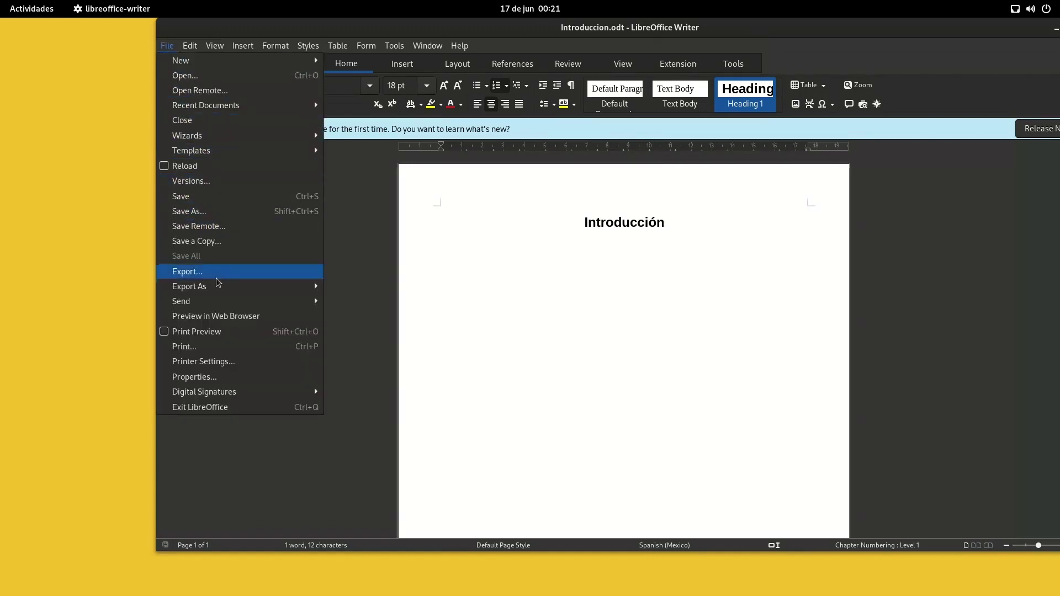
mouse_move(220, 287)
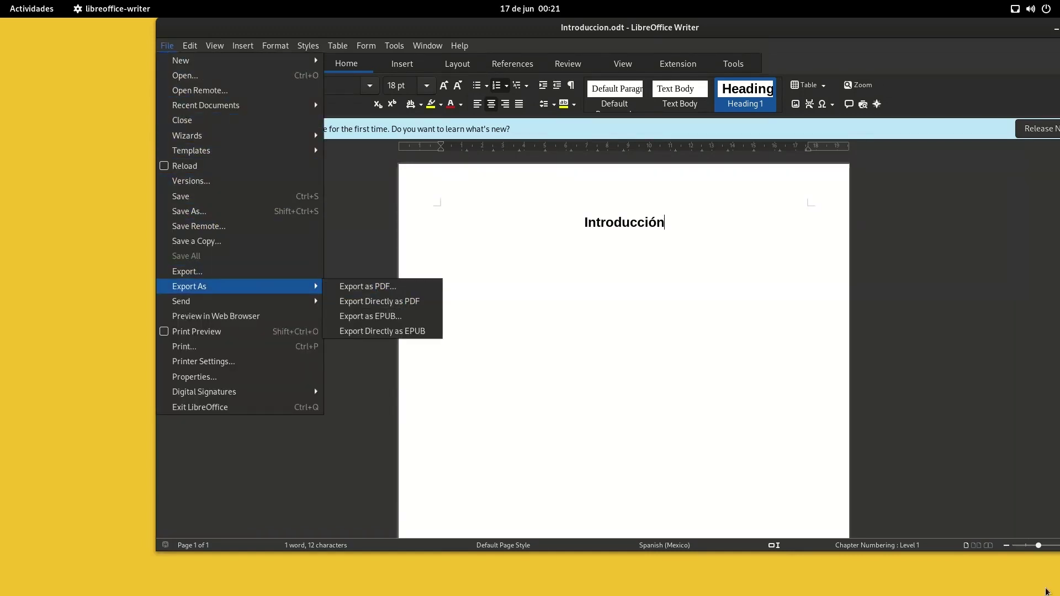
click(413, 314)
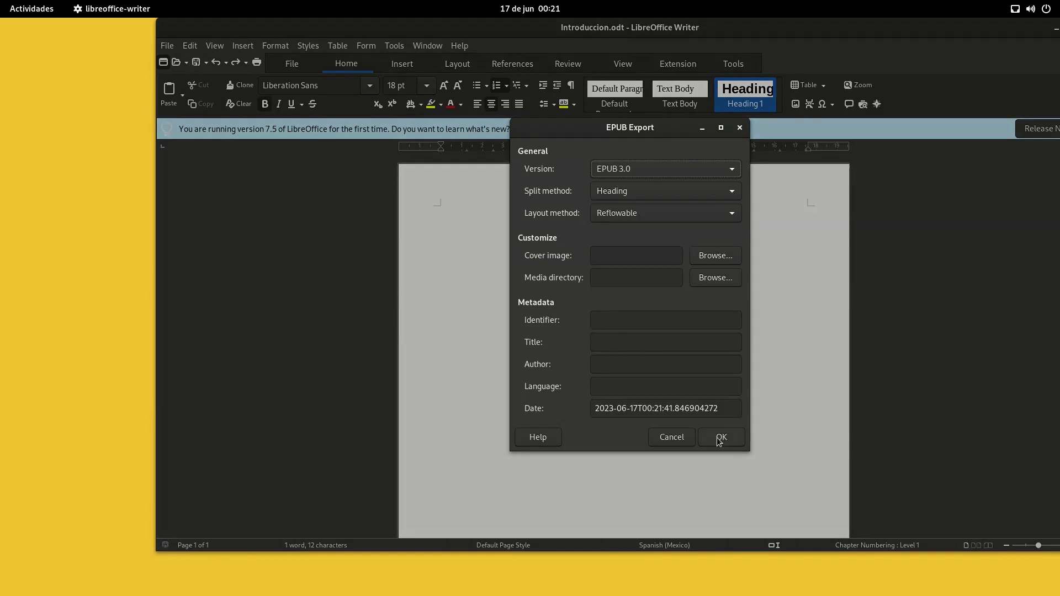
click(716, 437)
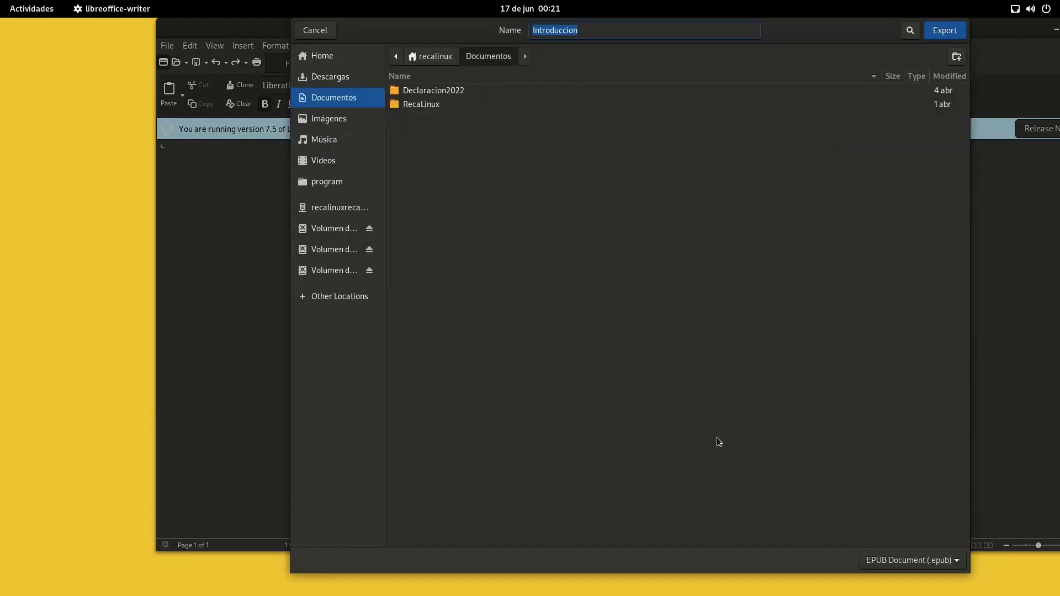
click(944, 31)
Return to the Writer document and create a new spreadsheet from it.
key(super)
click(222, 83)
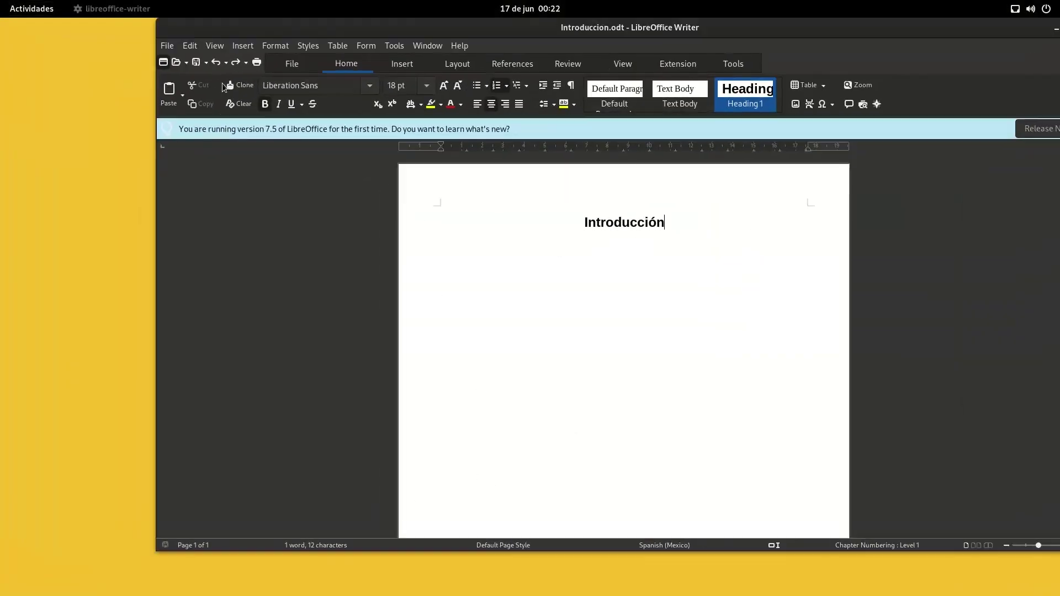
click(167, 45)
mouse_move(171, 61)
click(364, 76)
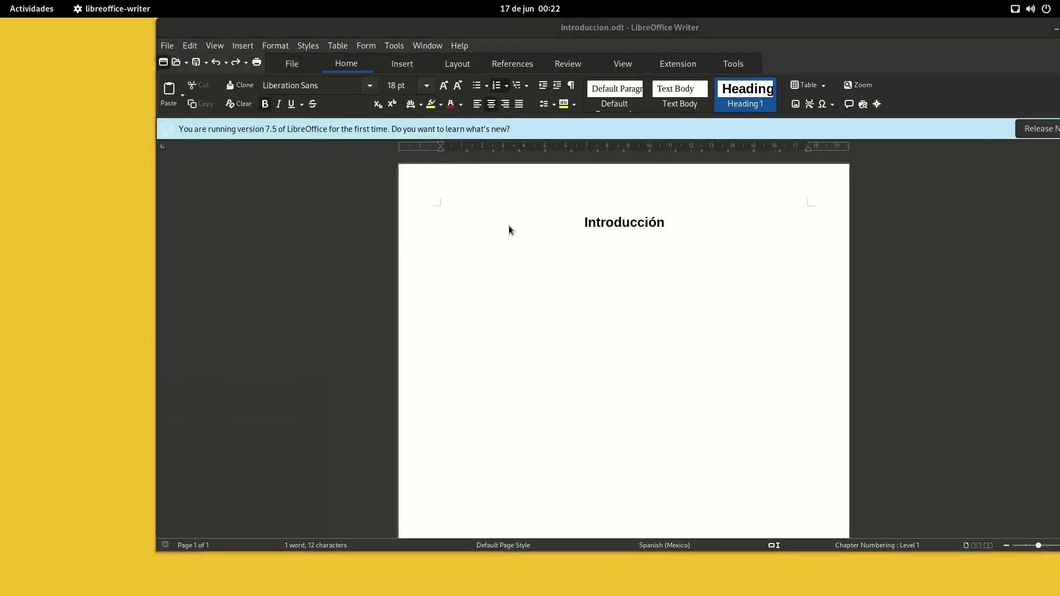
View the About LibreOffice information from the spreadsheet window and close it.
click(334, 45)
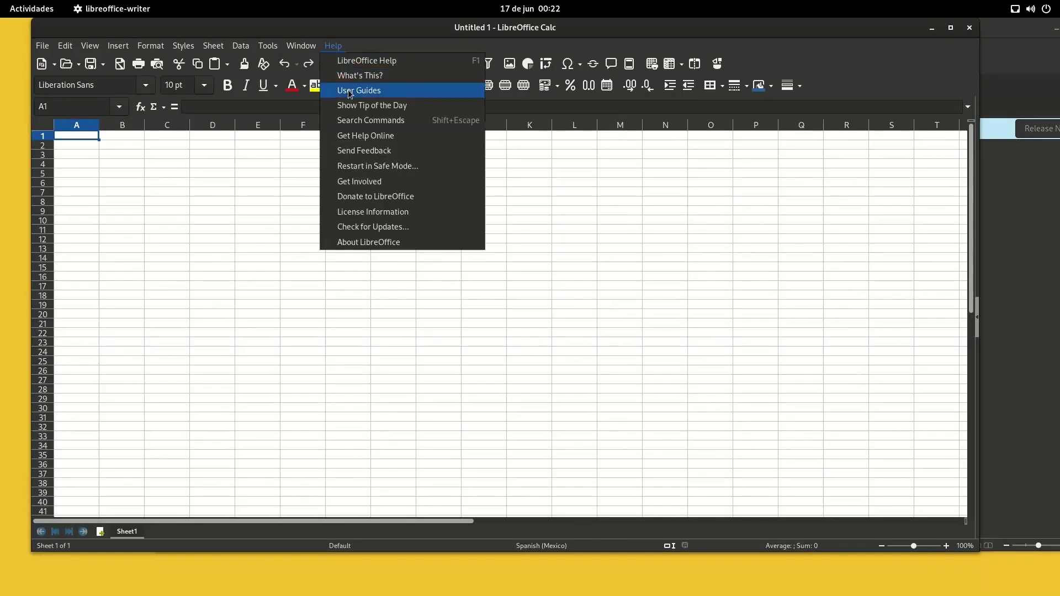
click(369, 242)
key(Escape)
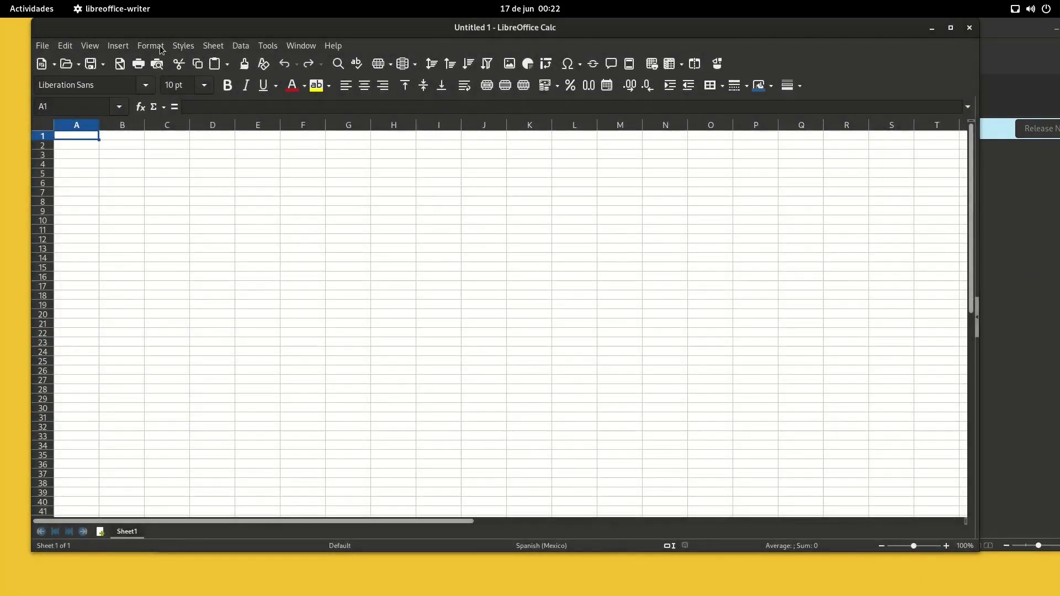
Show the 3D-Settings toolbar in the spreadsheet window and move it to the end of the standard toolbar row.
click(43, 45)
mouse_move(301, 45)
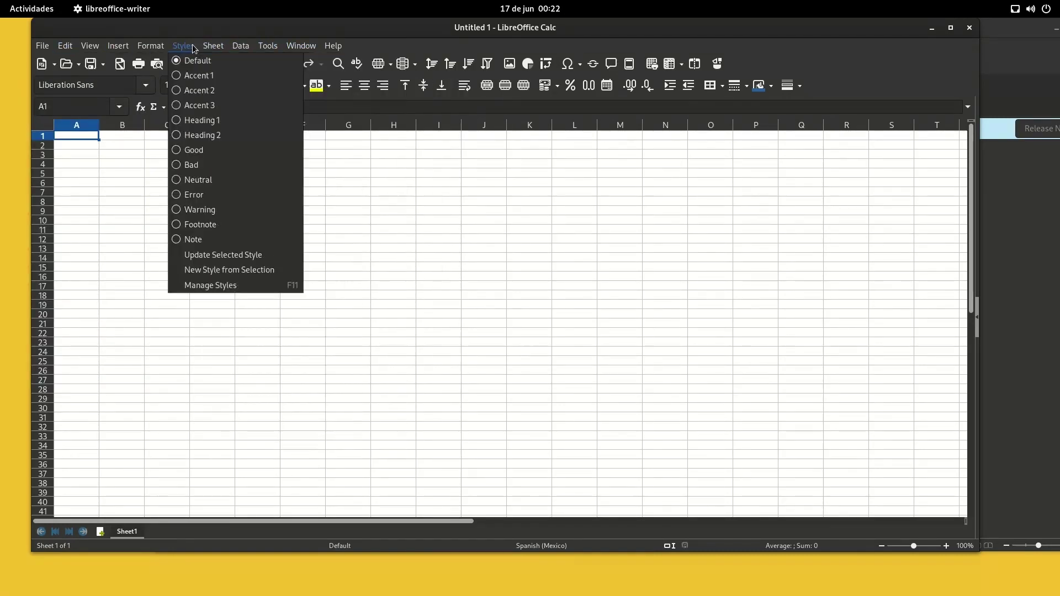
mouse_move(99, 49)
mouse_move(185, 106)
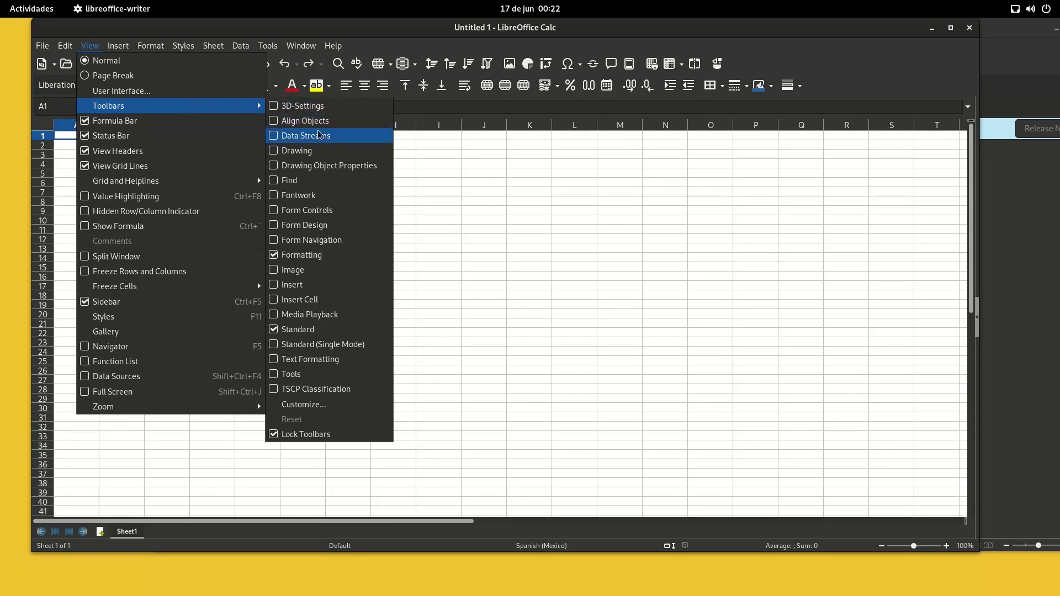
click(298, 106)
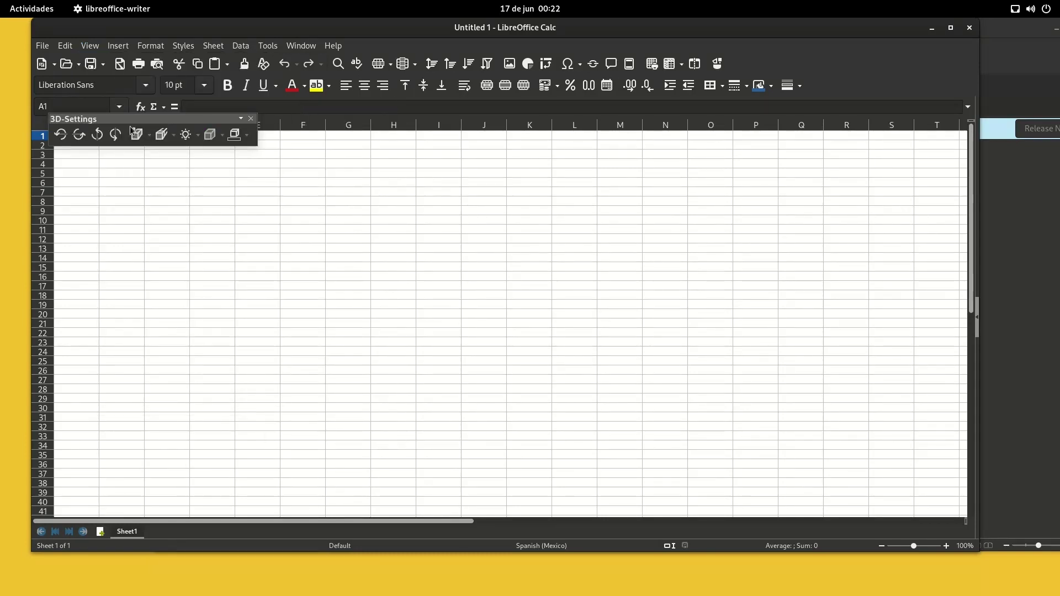
drag(141, 119, 720, 68)
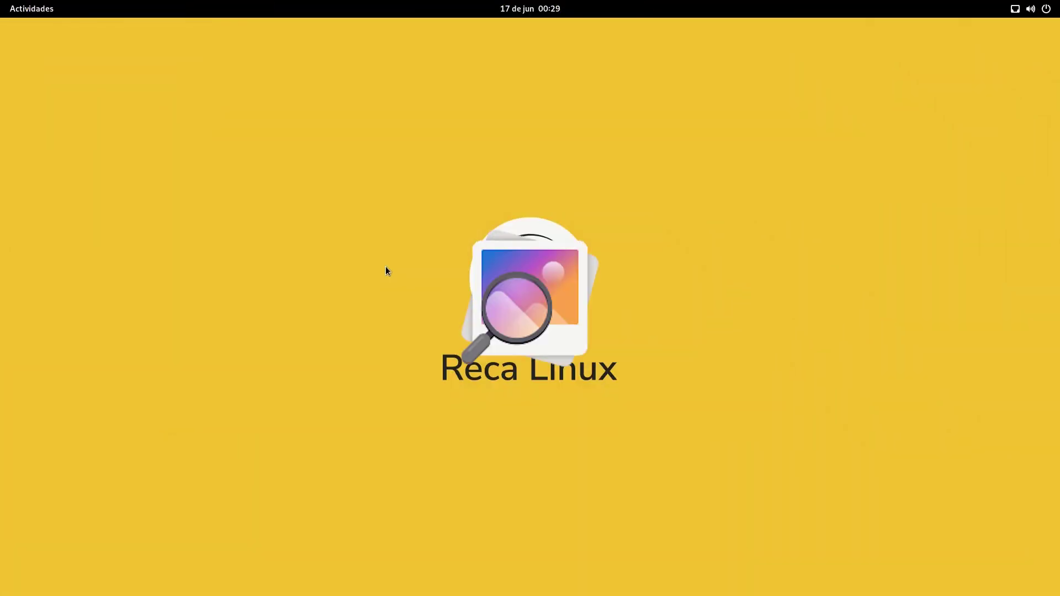
Search for "loupe" on the desktop and launch the Loupe image viewer.
key(super)
text(loupe)
key(Return)
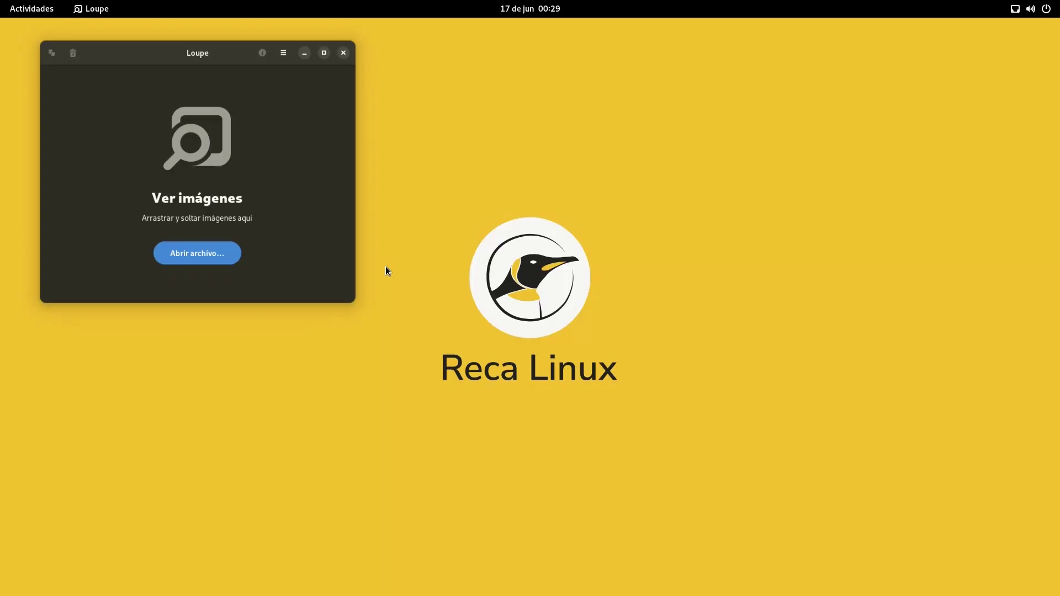
Open the Archivos file manager and go to the Imágenes folder.
key(super)
click(460, 563)
click(436, 172)
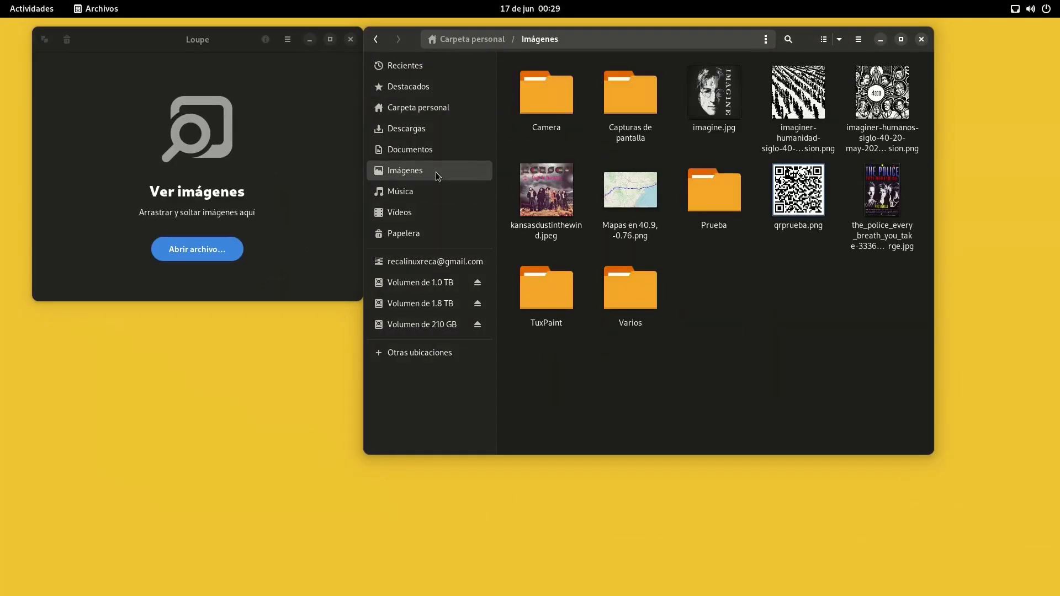
Open the Prueba folder, load RecaLinux_Balsa.jpg into Loupe and show it in full screen.
double_click(718, 191)
drag(546, 93, 227, 164)
click(341, 280)
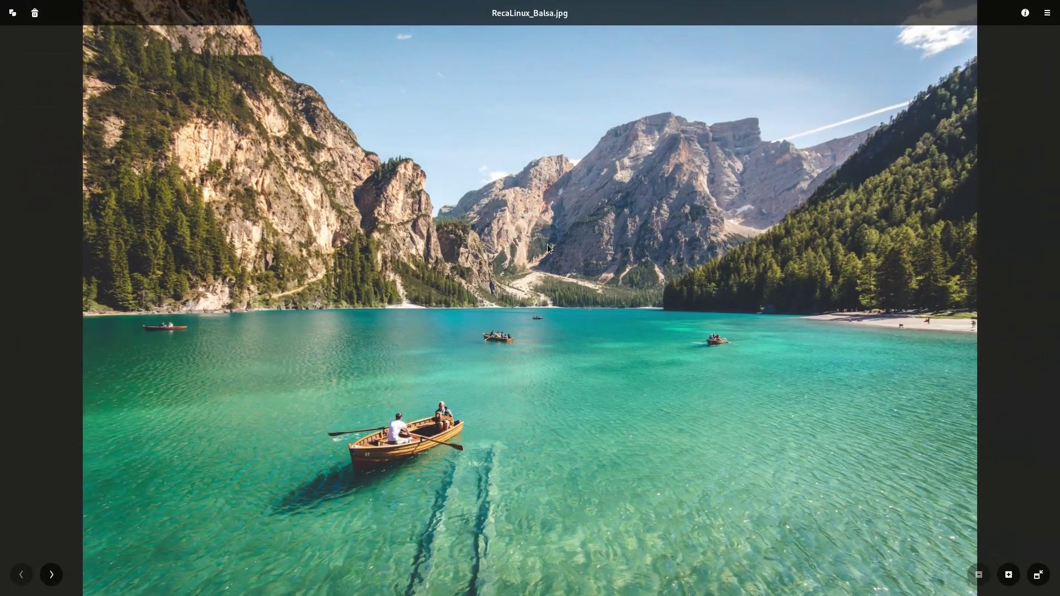
View the image properties of RecaLinux_Balsa.jpg, leave full screen and hide the properties.
click(1025, 14)
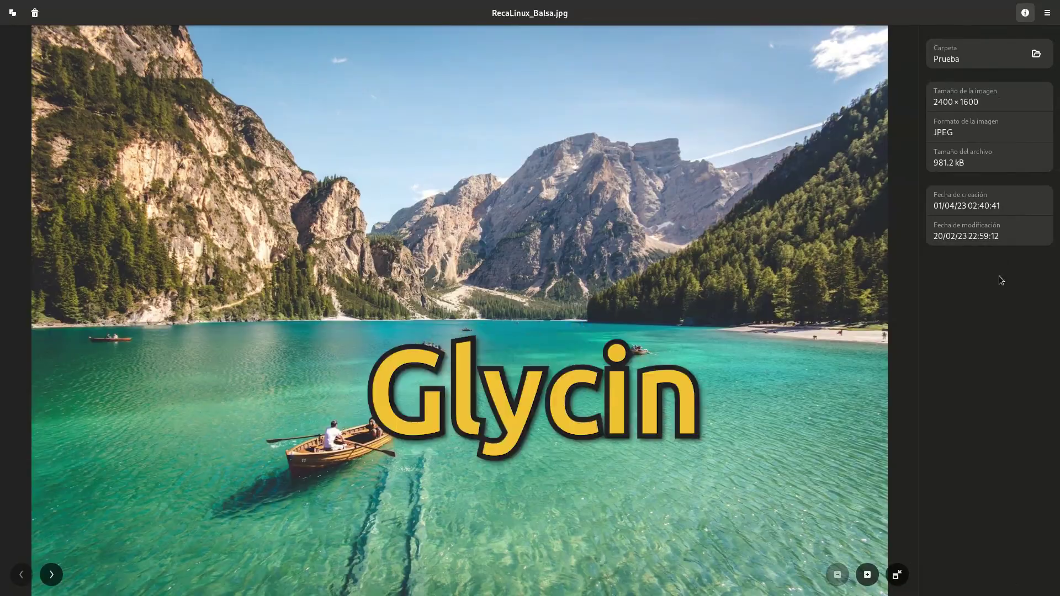
key(Escape)
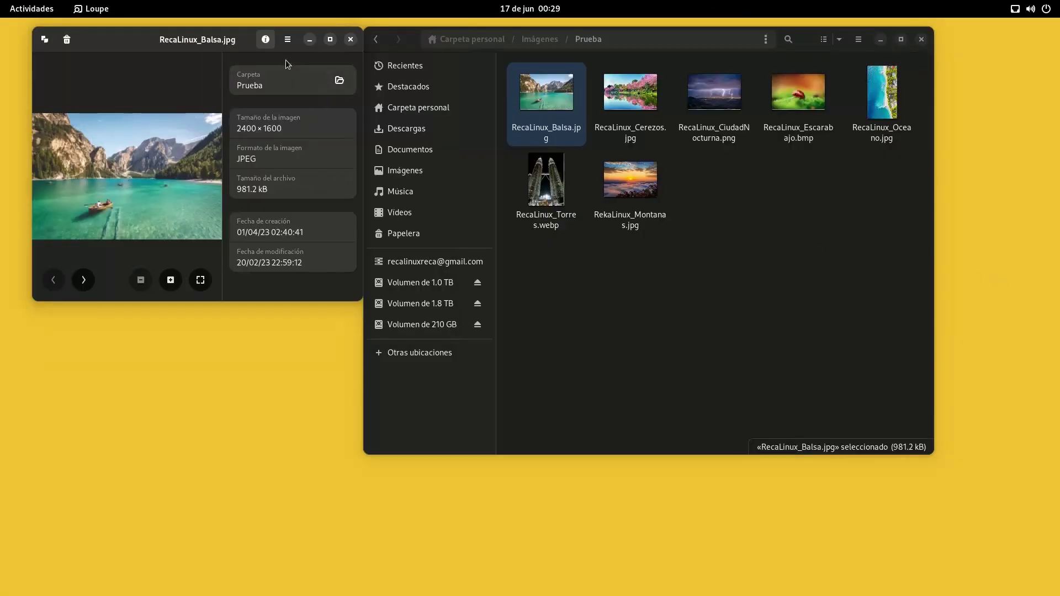
click(271, 41)
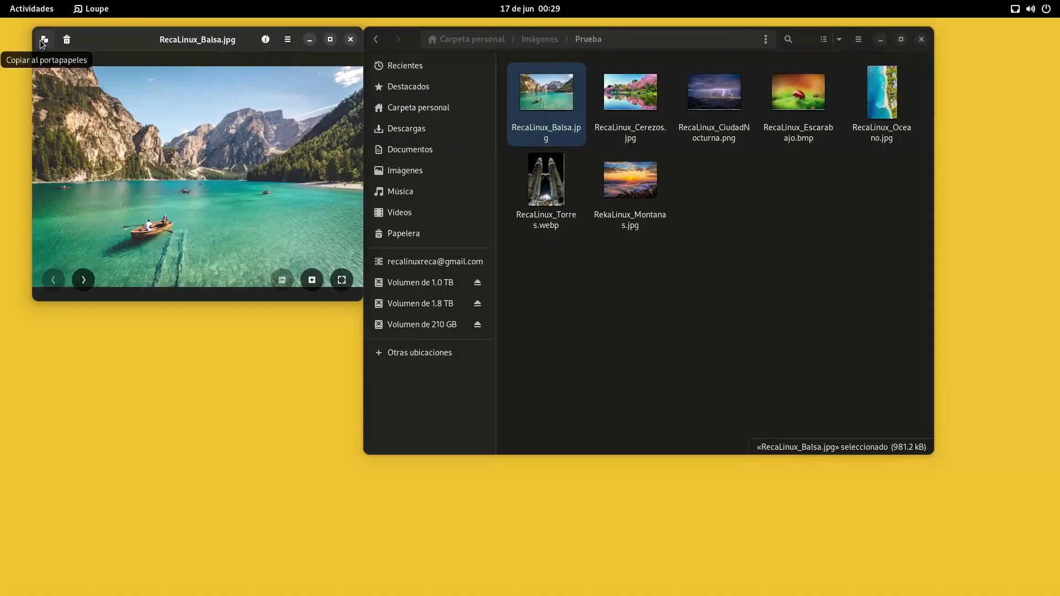
Go to RecaLinux_Cerezos.jpg, show it in full screen and zoom in and back out to examine it.
click(83, 284)
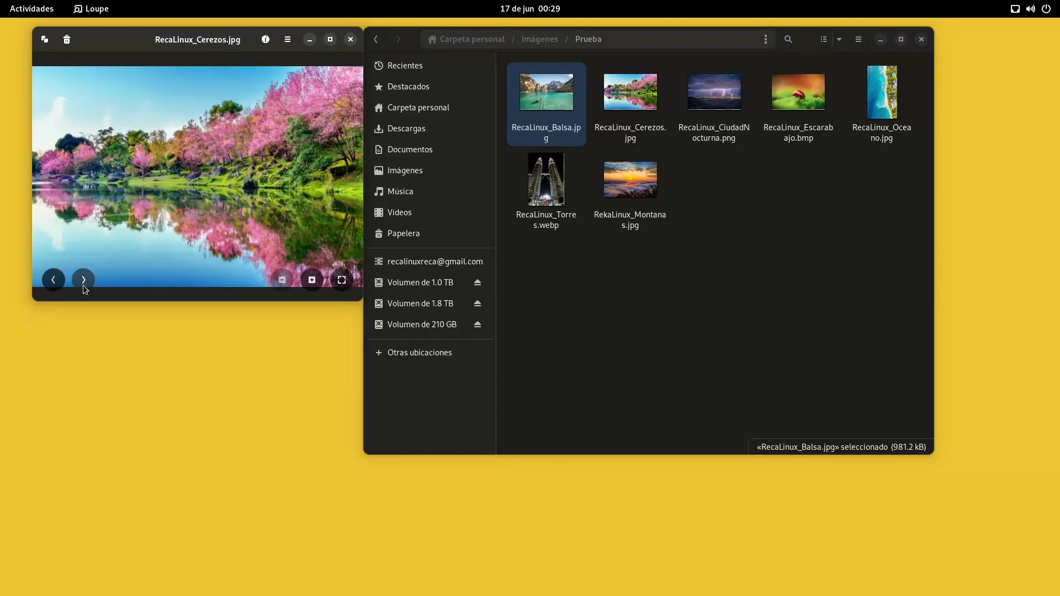
click(316, 279)
click(286, 281)
click(345, 282)
click(1008, 575)
click(1009, 575)
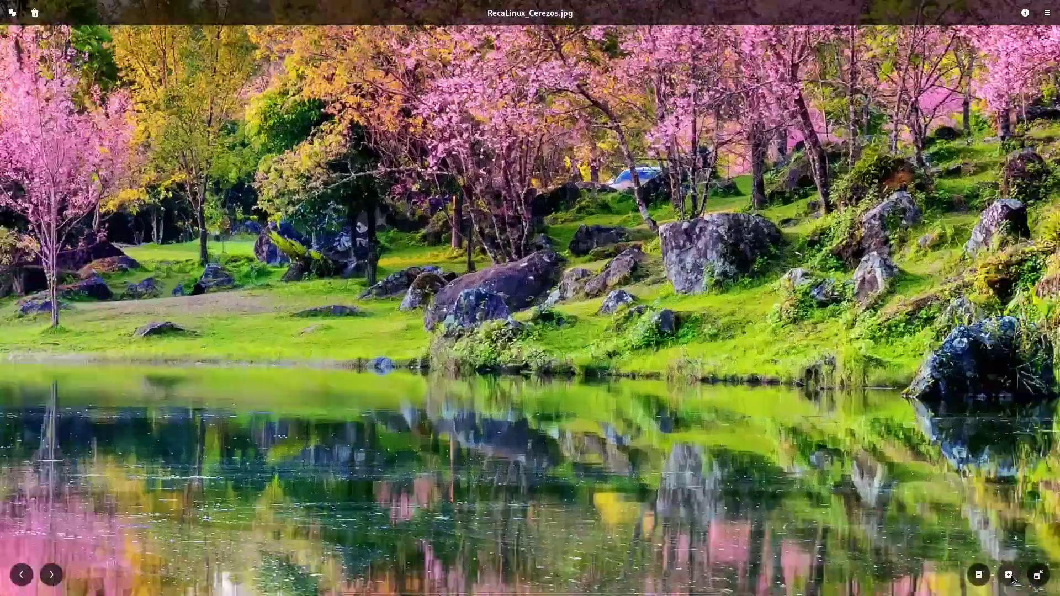
click(1008, 574)
click(1008, 575)
click(978, 575)
click(978, 575)
click(978, 575)
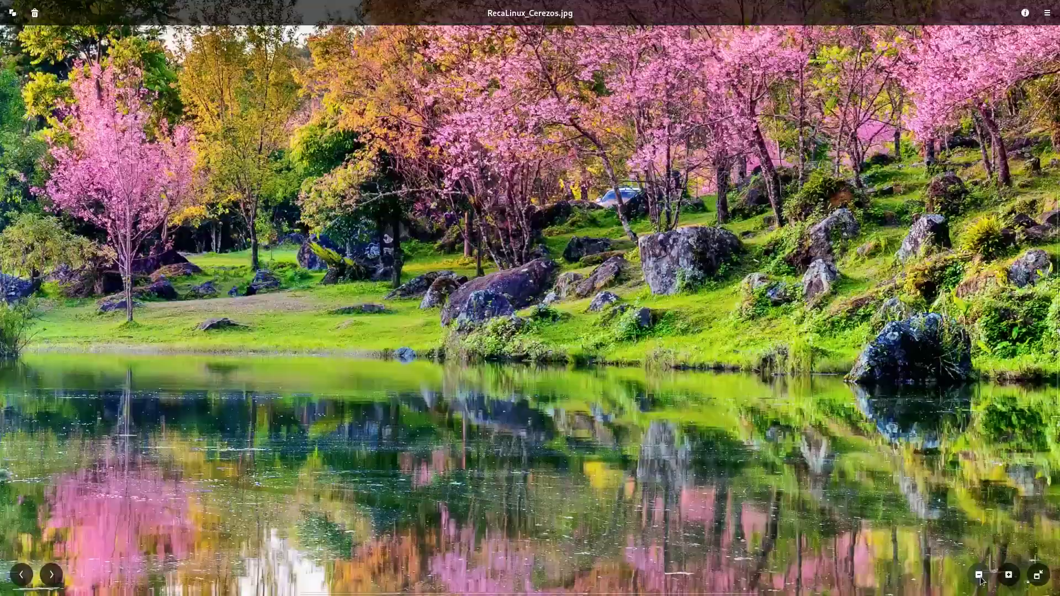
click(978, 575)
Go to RecaLinux_CiudadNocturna.png, toggle full screen off and on, and examine the lightning and city lights enlarged.
click(51, 575)
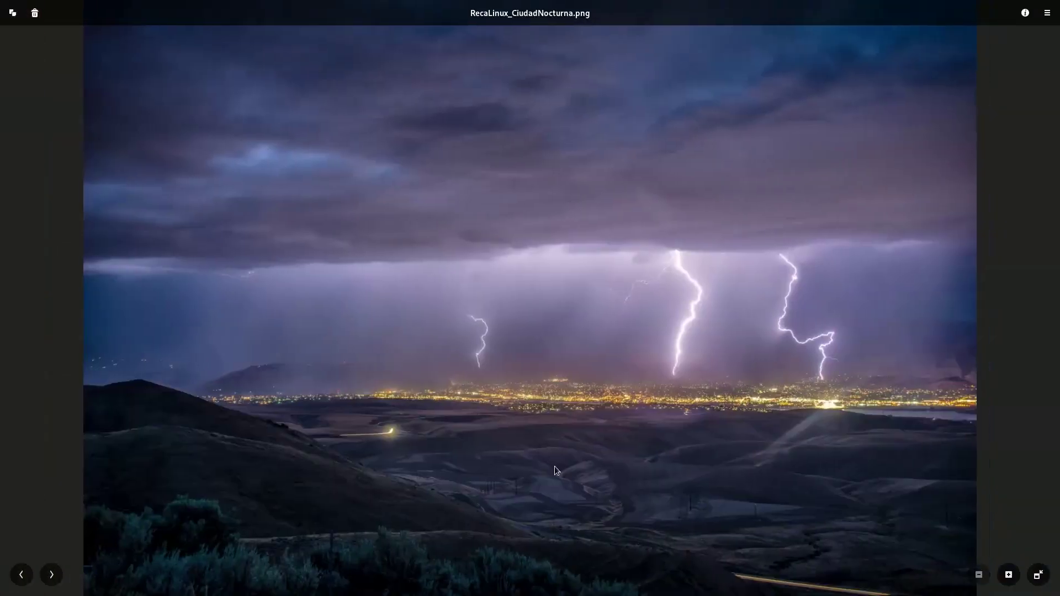
click(1037, 577)
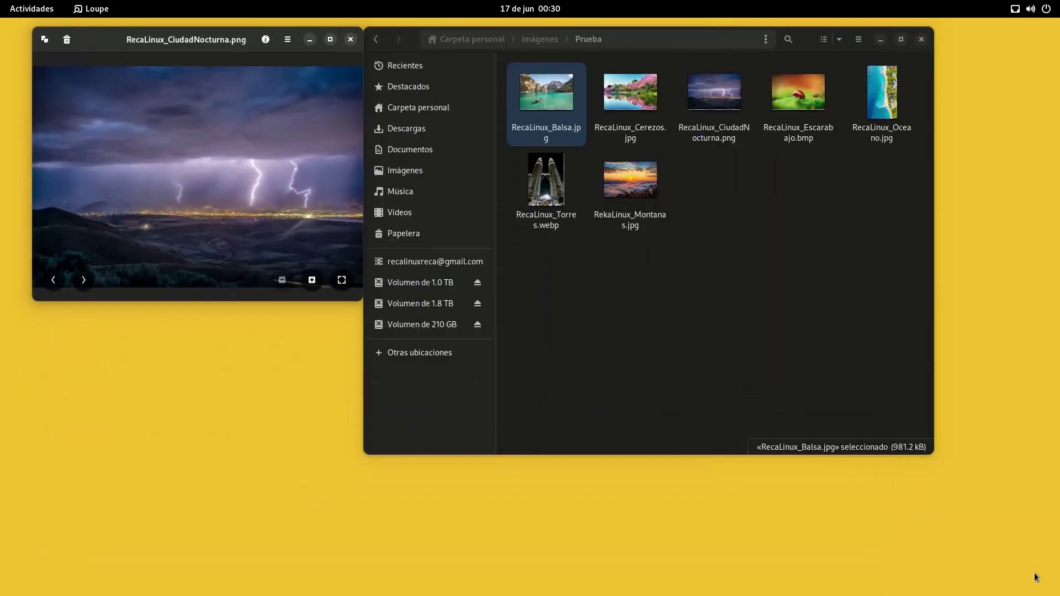
click(341, 281)
click(1008, 575)
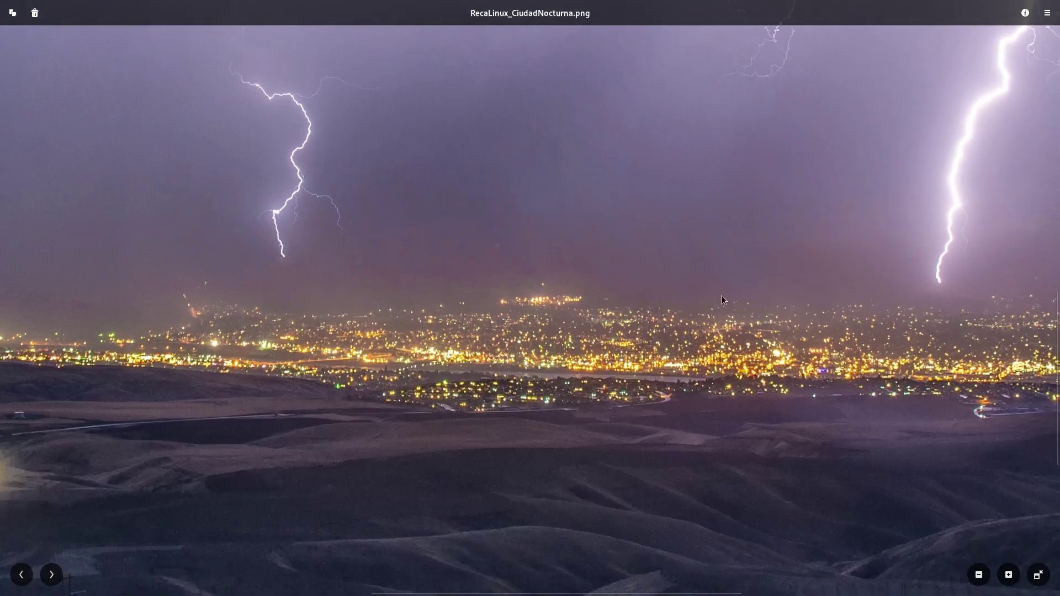
scroll(728, 369, down, 2)
scroll(525, 315, up, 5)
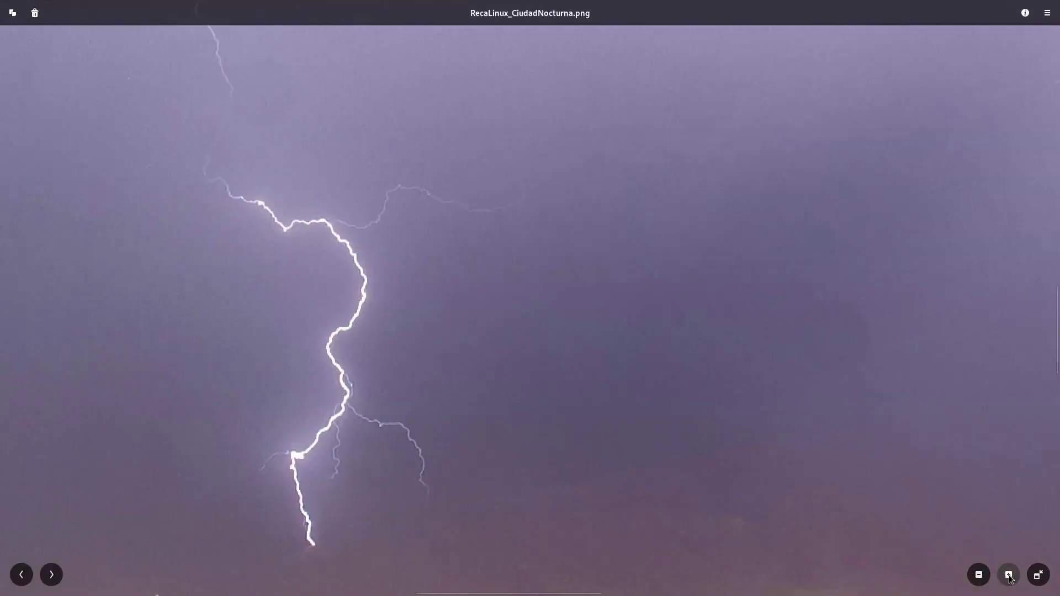
scroll(520, 212, up, 3)
scroll(973, 541, down, 2)
click(1008, 575)
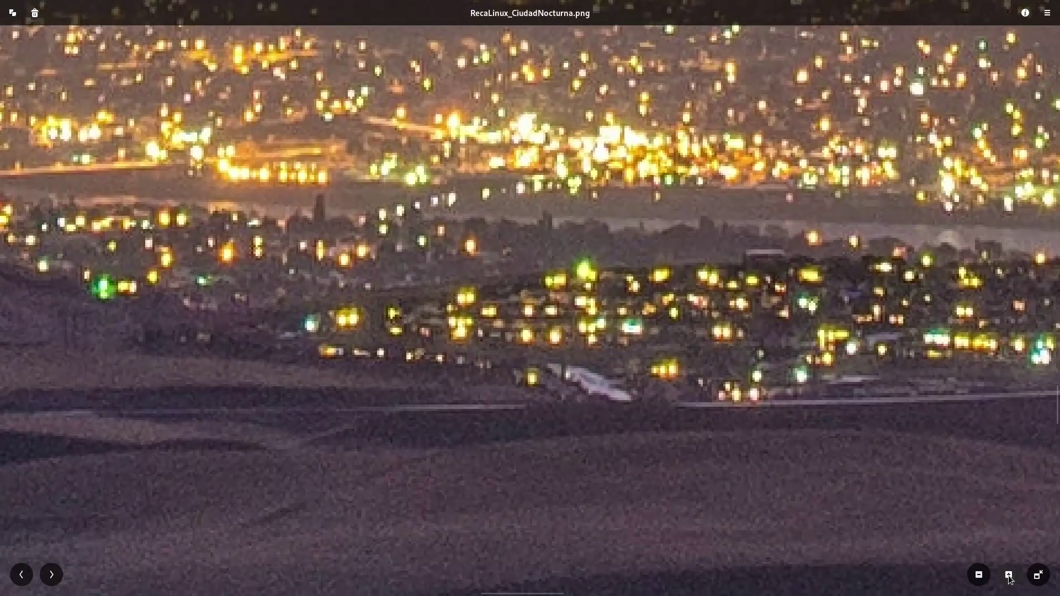
Go to RecaLinux_Escarabajo.bmp and examine the texture of the ladybug's shell enlarged.
click(52, 575)
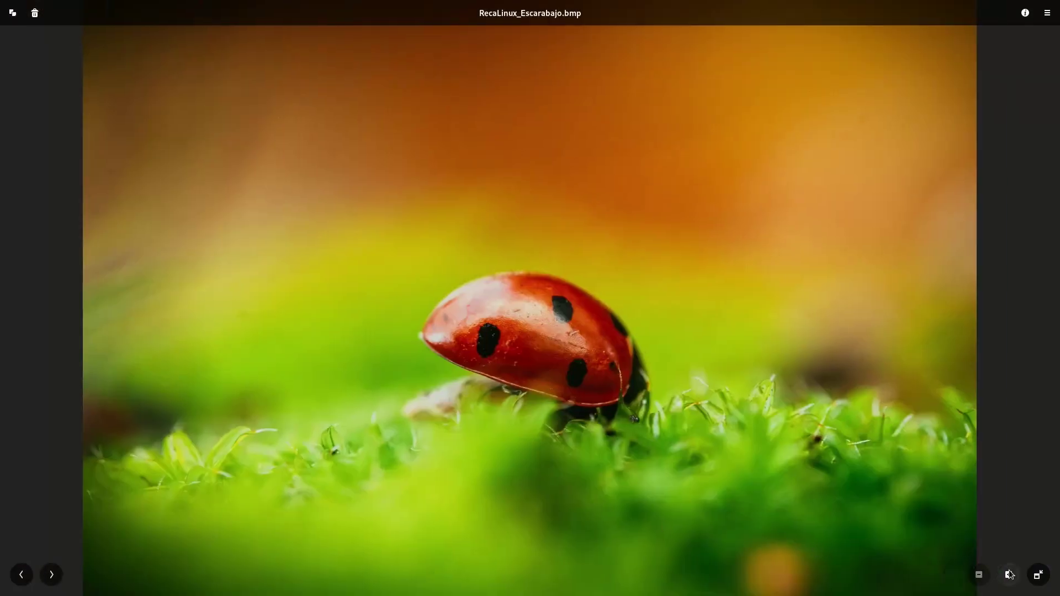
scroll(528, 296, up, 5)
scroll(519, 315, right, 10)
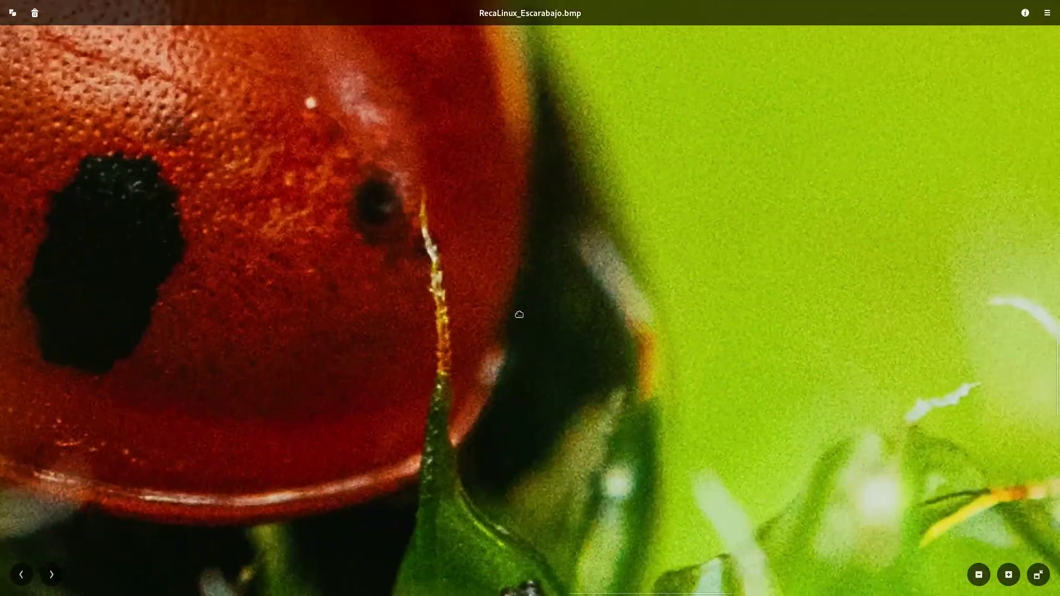
scroll(519, 315, left, 10)
scroll(646, 168, down, 4)
scroll(596, 447, up, 10)
scroll(597, 447, left, 9)
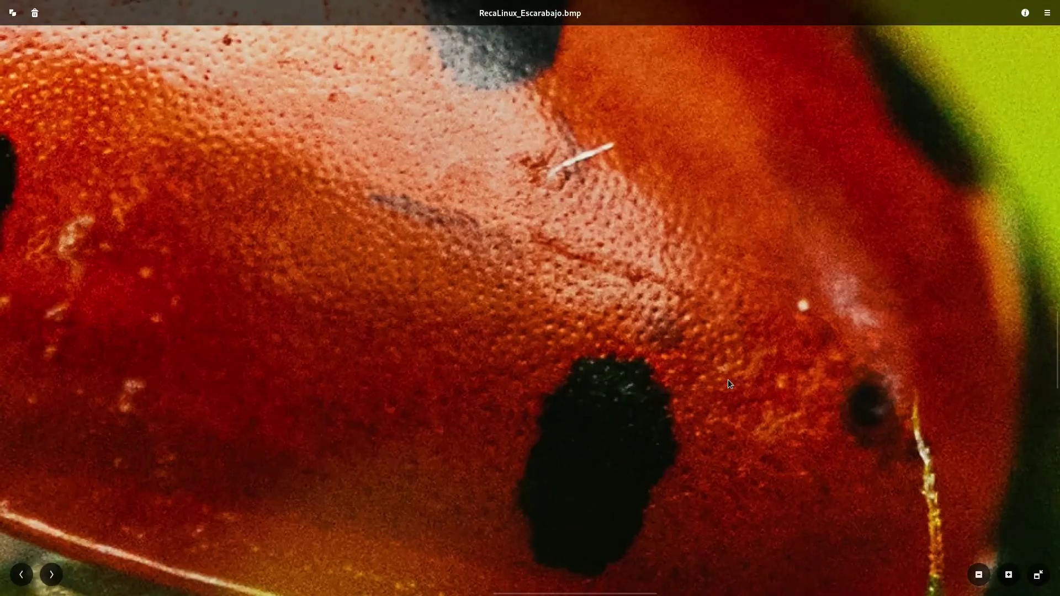
scroll(728, 379, down, 5)
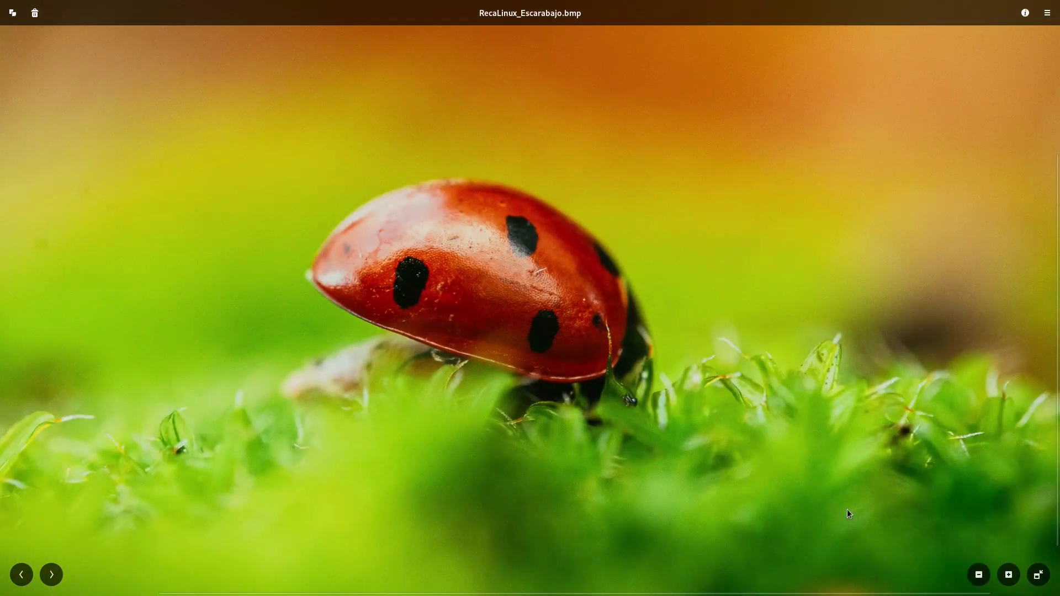
Zoom in on the dark detail in the grass beneath the ladybug's head.
click(1009, 575)
scroll(668, 407, right, 8)
scroll(668, 408, down, 3)
click(1009, 575)
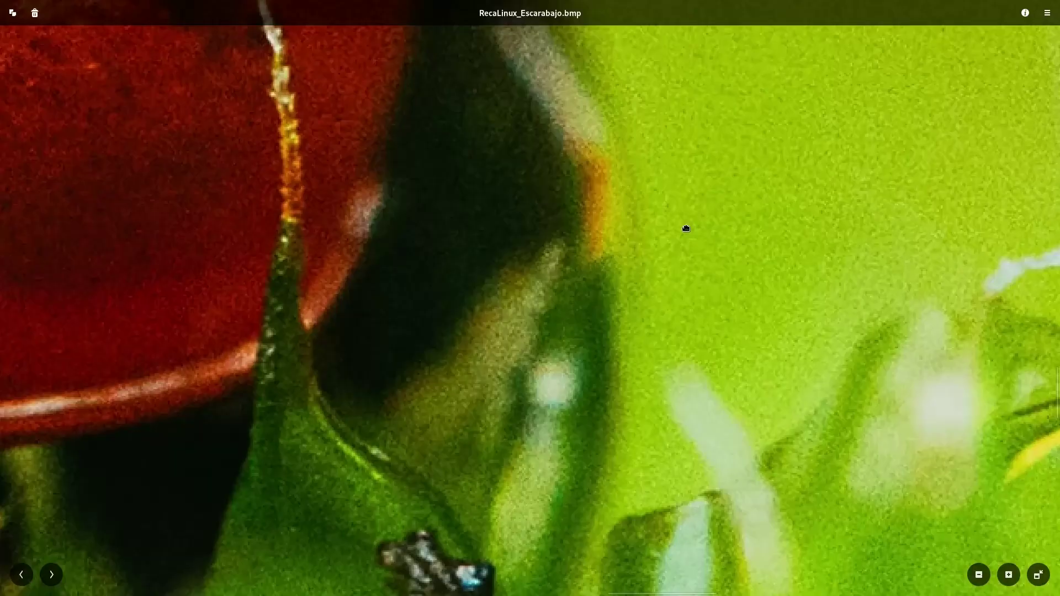
scroll(686, 230, down, 5)
click(1009, 575)
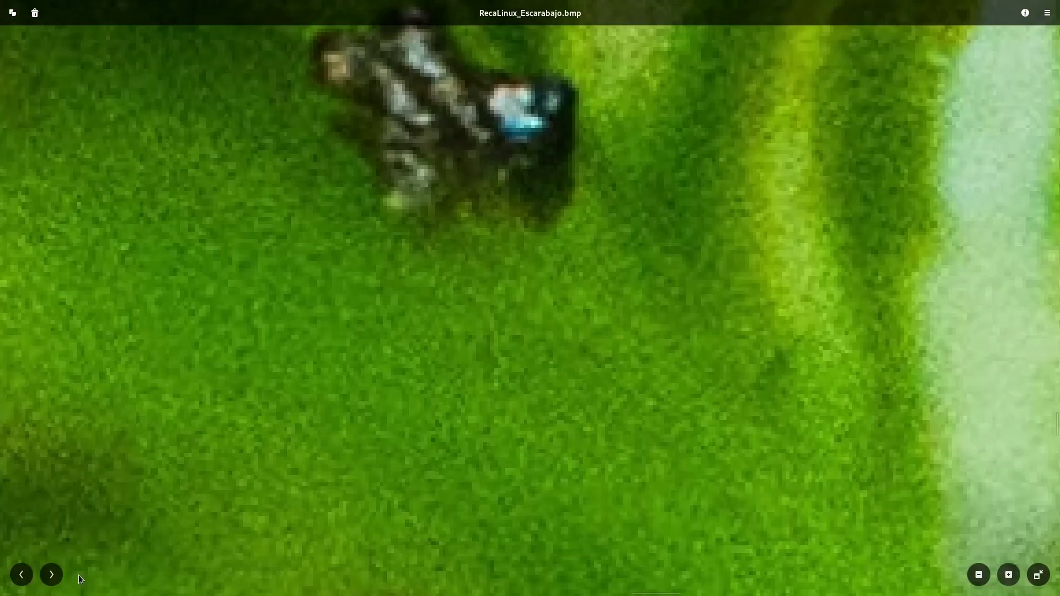
Go to RecaLinux_Oceano.jpg and view its image properties and the About Loupe information, closing both.
click(52, 575)
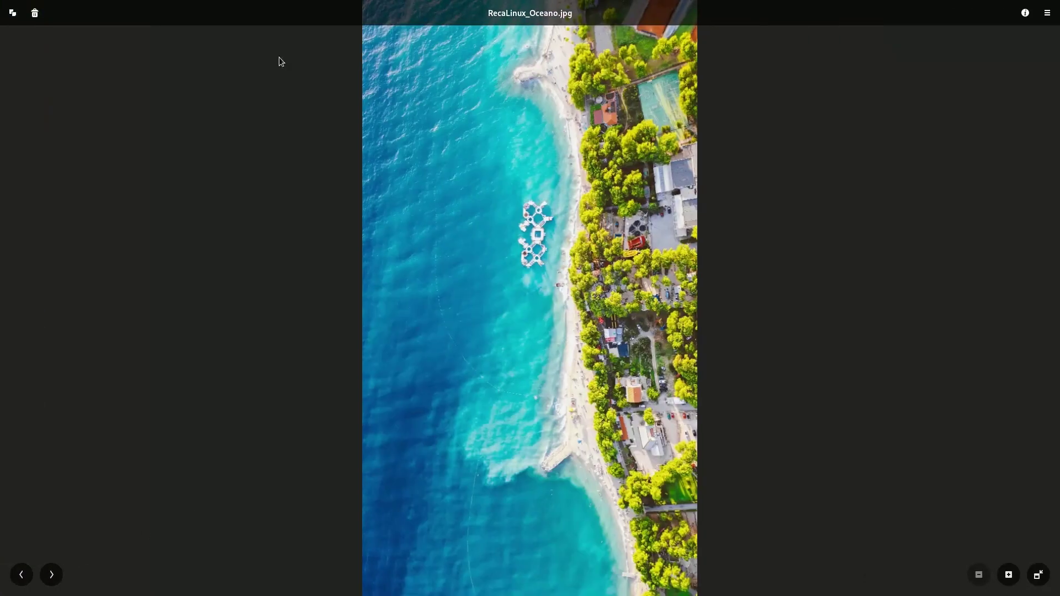
click(1027, 17)
click(1027, 16)
click(1047, 12)
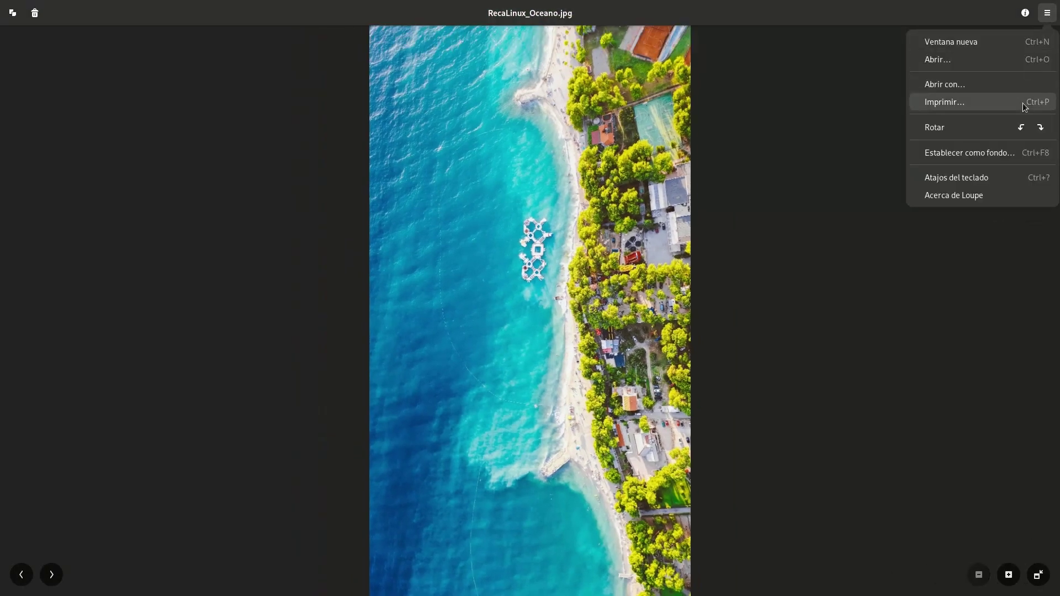
click(1006, 194)
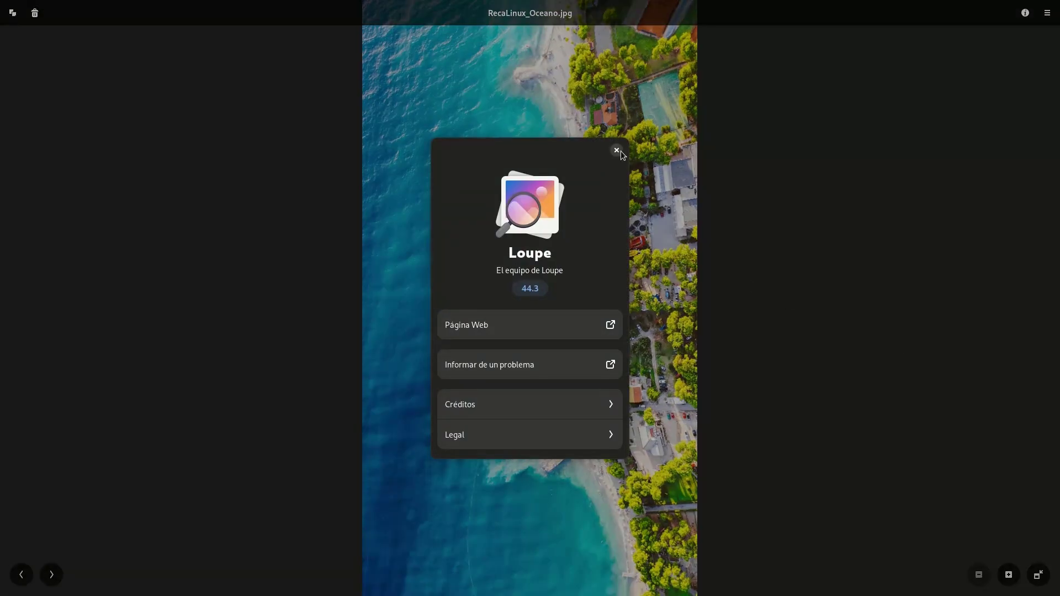
click(617, 151)
click(1027, 15)
click(1028, 17)
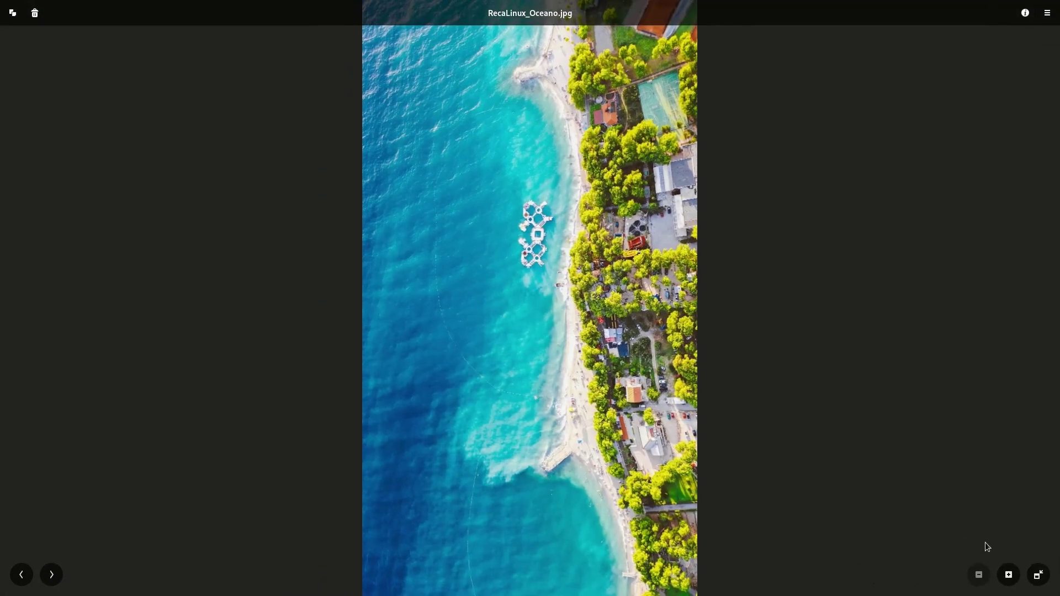
Zoom in on the buildings beside the beach in RecaLinux_Oceano.jpg and zoom back out.
click(1007, 575)
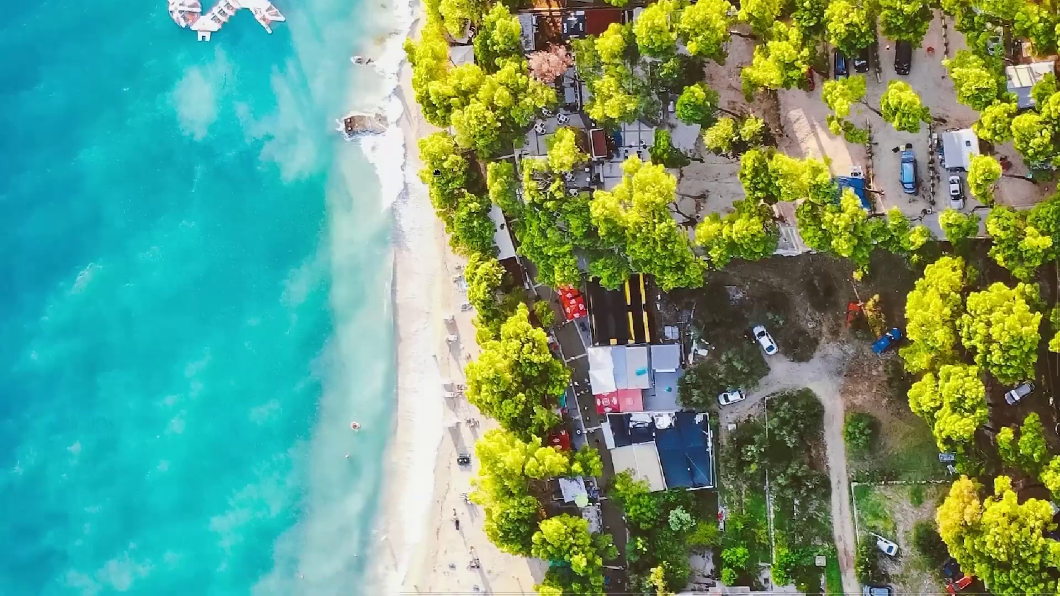
scroll(584, 175, up, 5)
scroll(563, 175, down, 3)
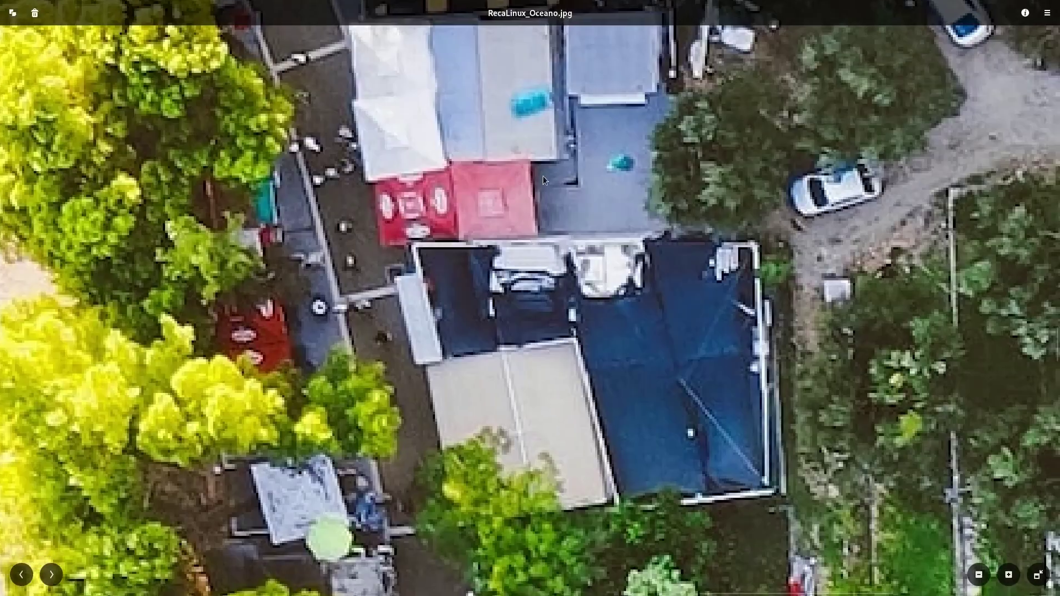
click(1008, 575)
click(1008, 574)
click(978, 575)
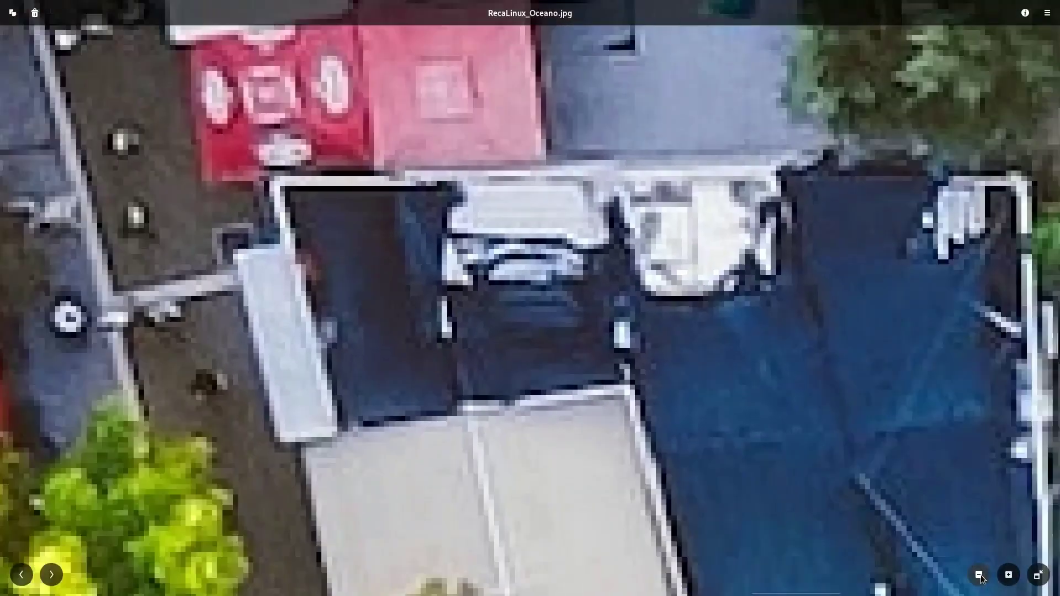
click(978, 575)
click(978, 575)
click(979, 574)
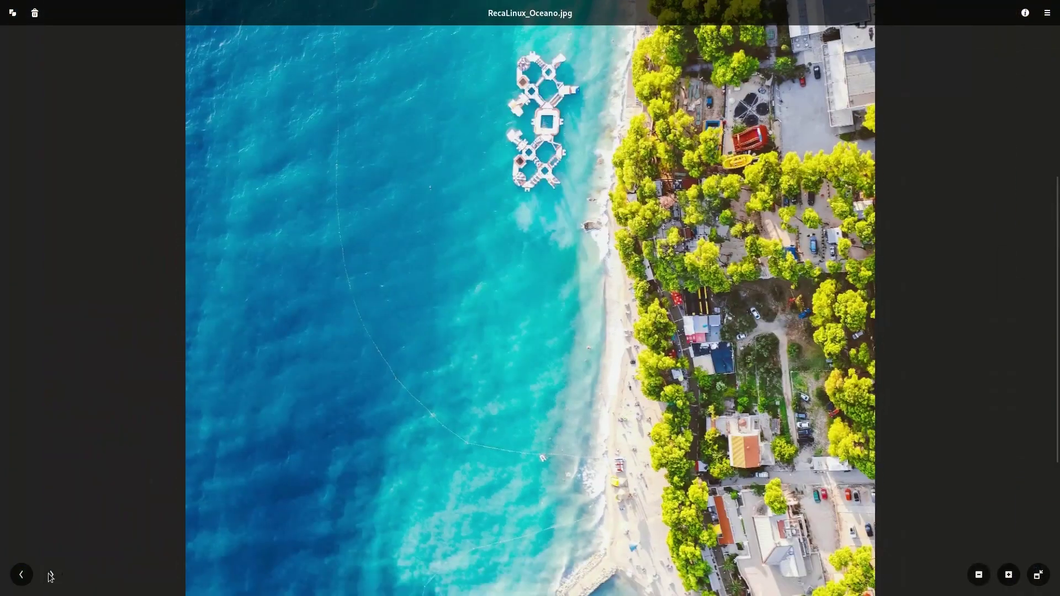
Go to RecaLinux_Torres.webp and zoom in on the twin towers.
click(51, 576)
click(1007, 574)
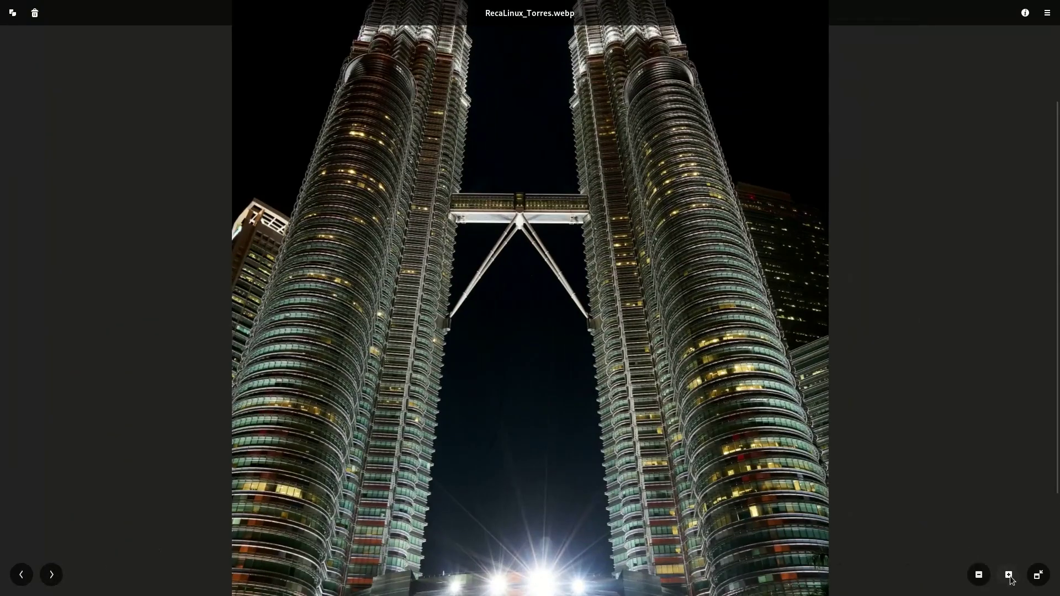
click(1007, 575)
click(1007, 575)
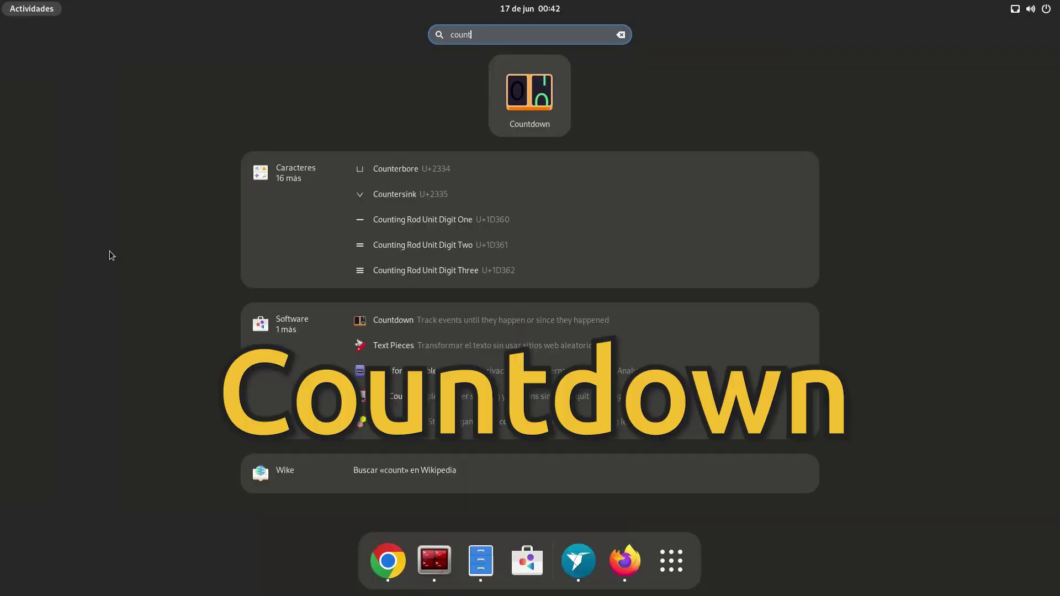
Launch Countdown, add the event "Mi nacimiento" with the date of birth and show it among the past events.
key(Return)
click(210, 277)
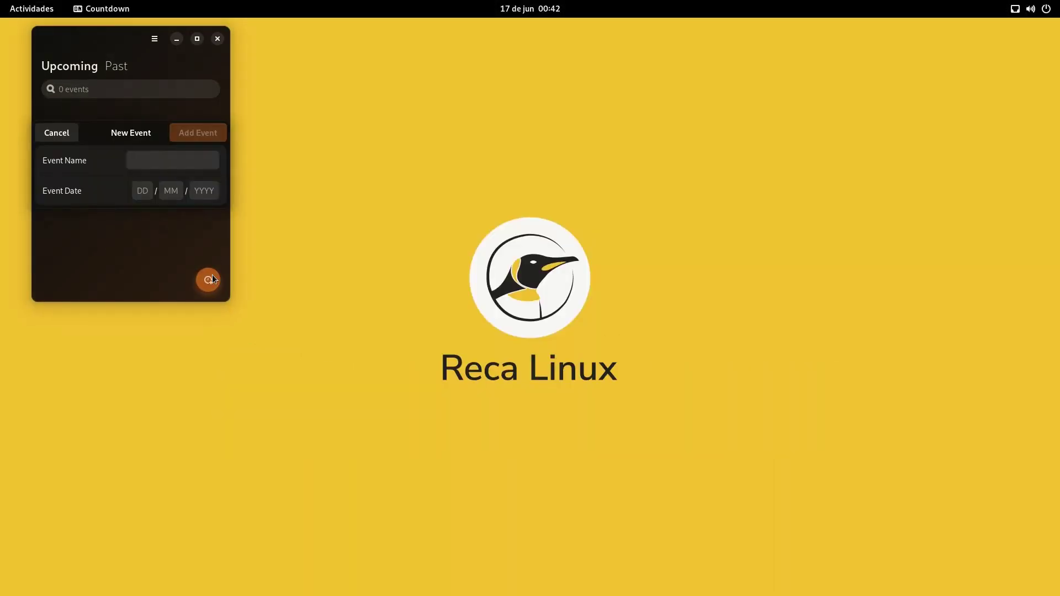
text(Mi nacimiento)
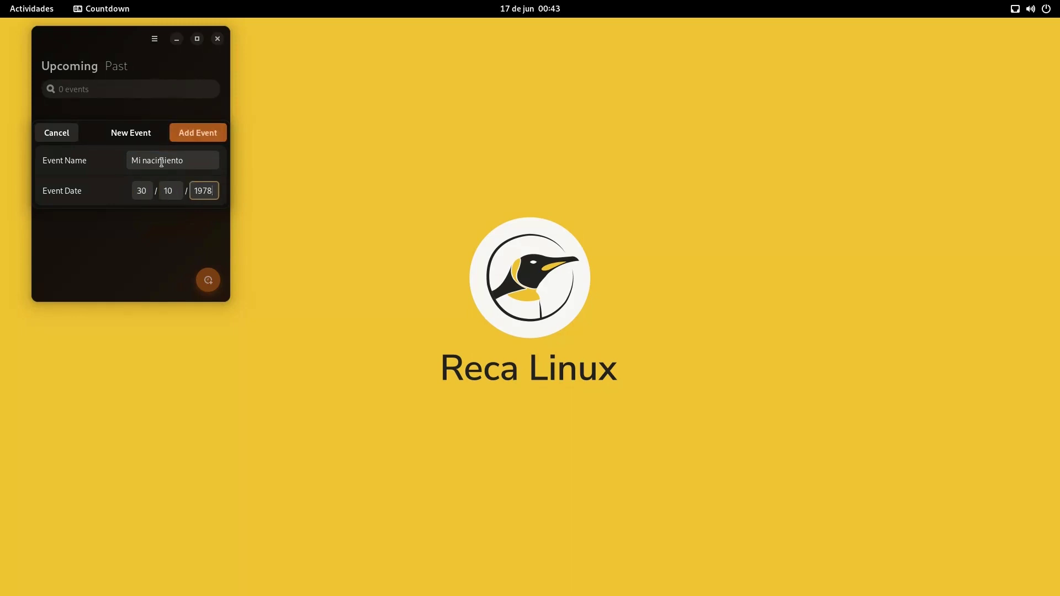
click(199, 132)
click(114, 66)
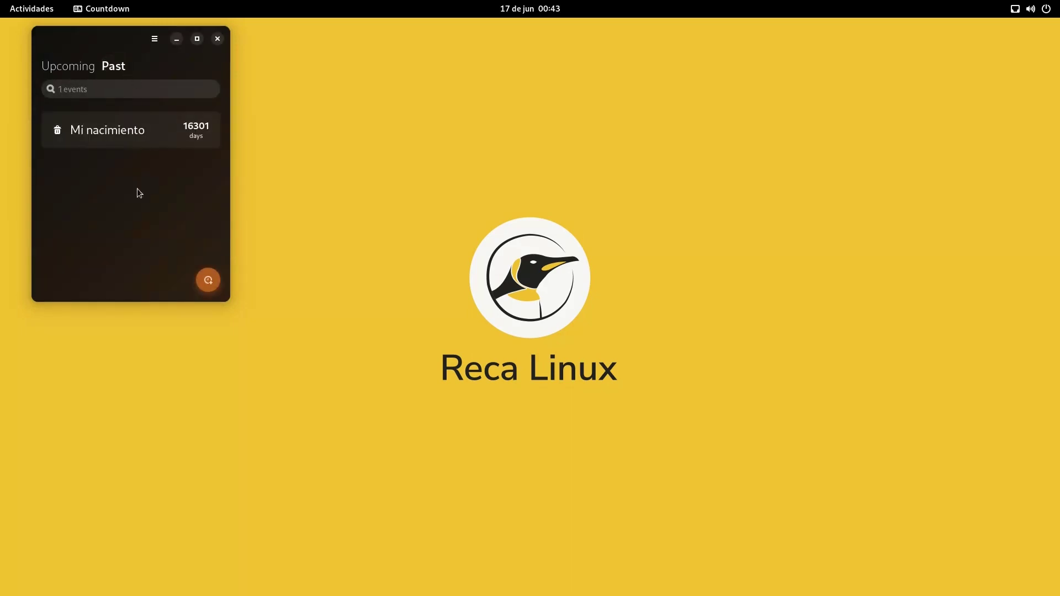
Add two upcoming events: "Mi próximo cumpleaños" on the next birthday's date and "Navidad 2023" on 25/12/2023.
click(70, 66)
click(208, 280)
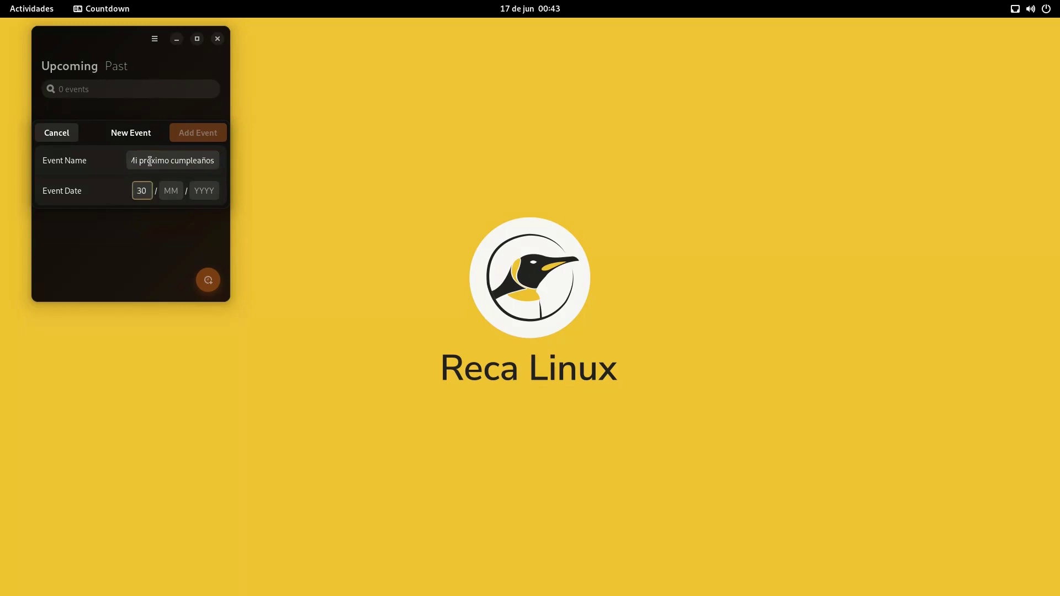
click(195, 132)
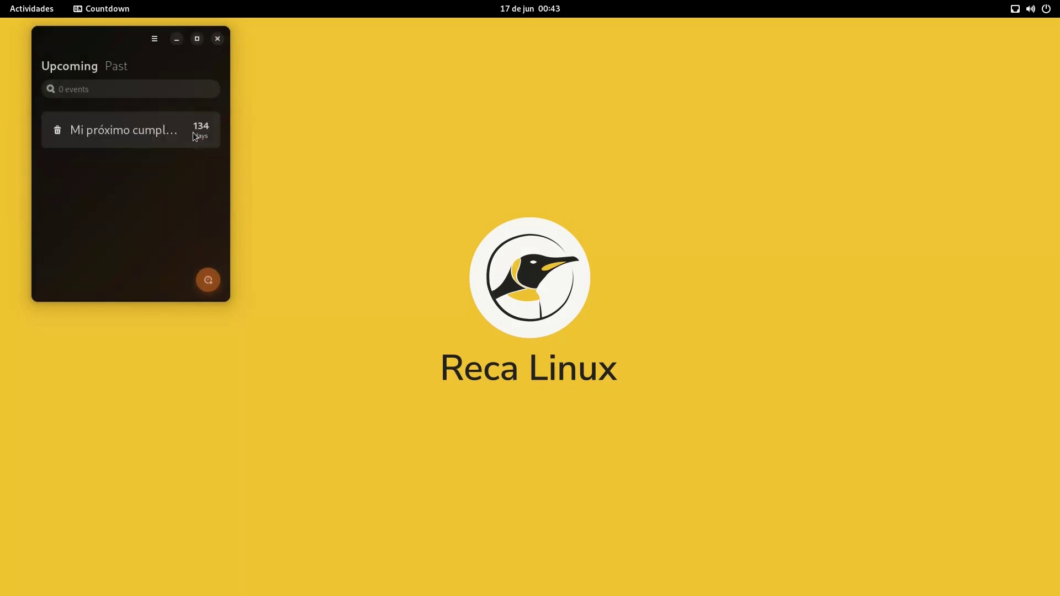
click(208, 281)
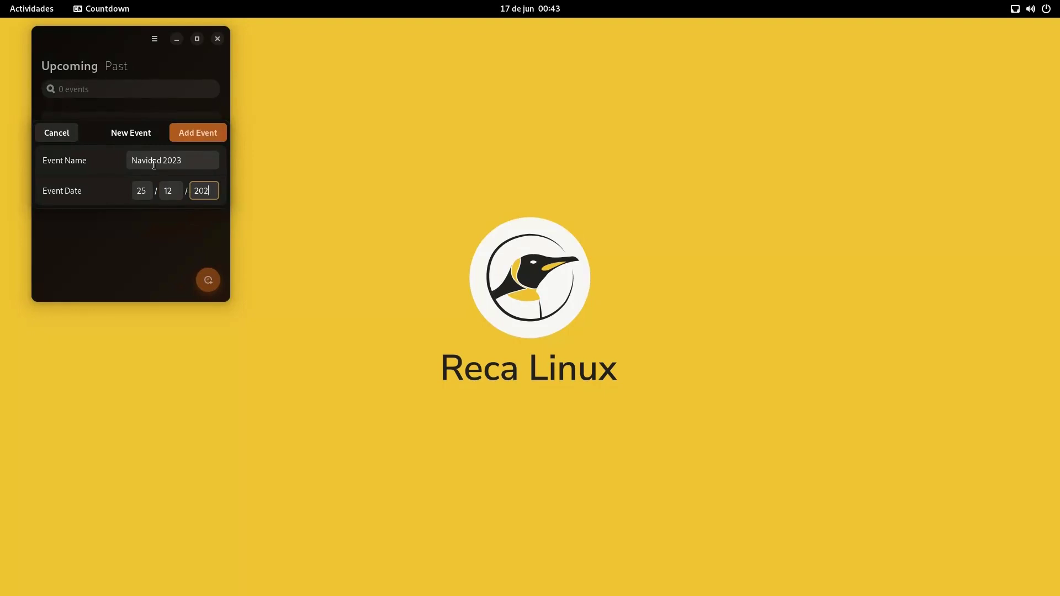
click(200, 137)
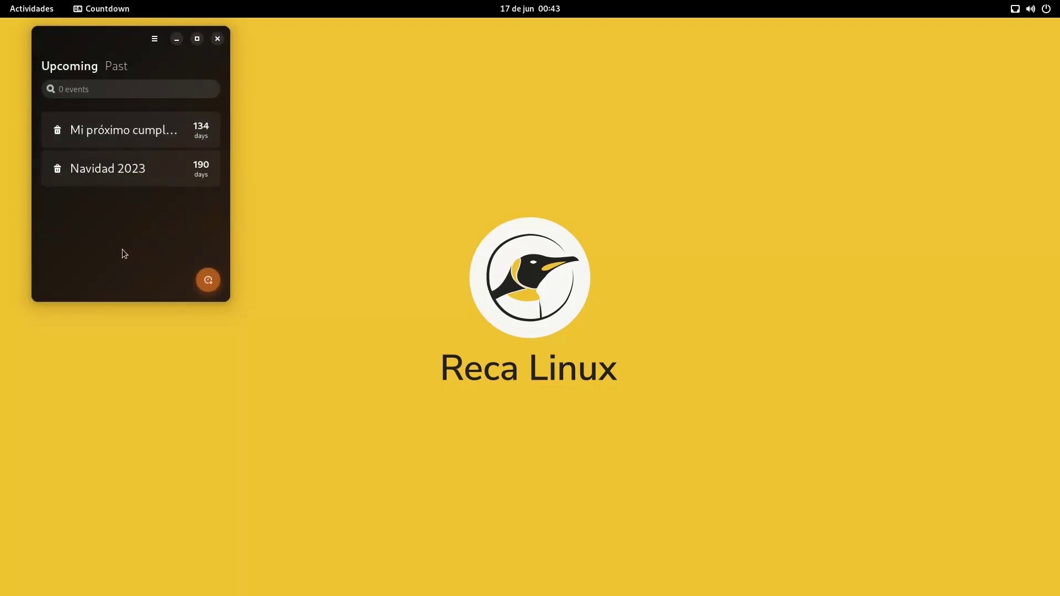
Add the upcoming event "Cirugia de columna" on 10/11/2023 and review the list of past events.
click(214, 285)
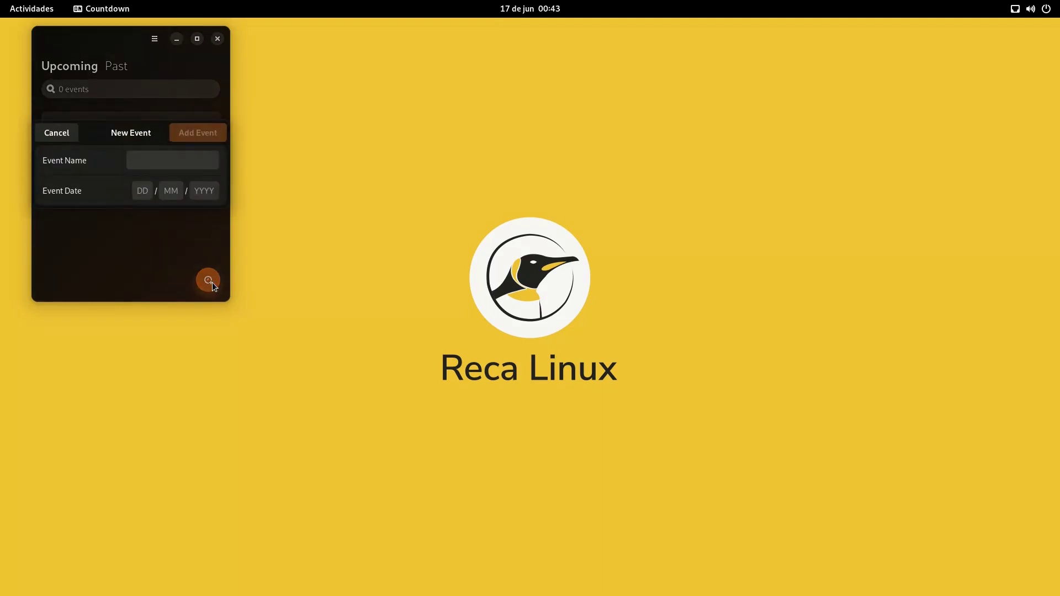
click(150, 161)
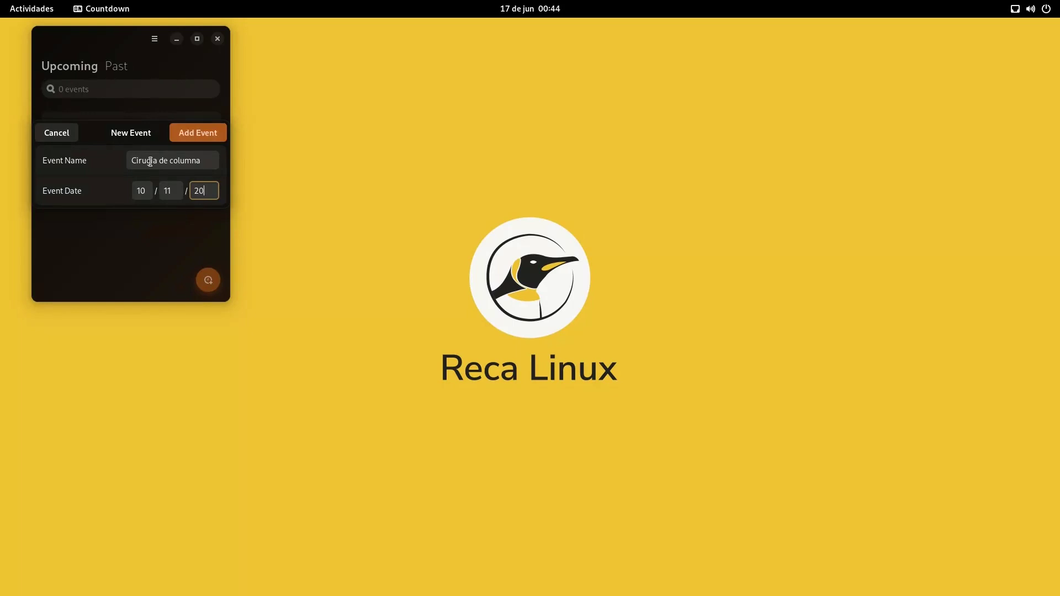
key(Return)
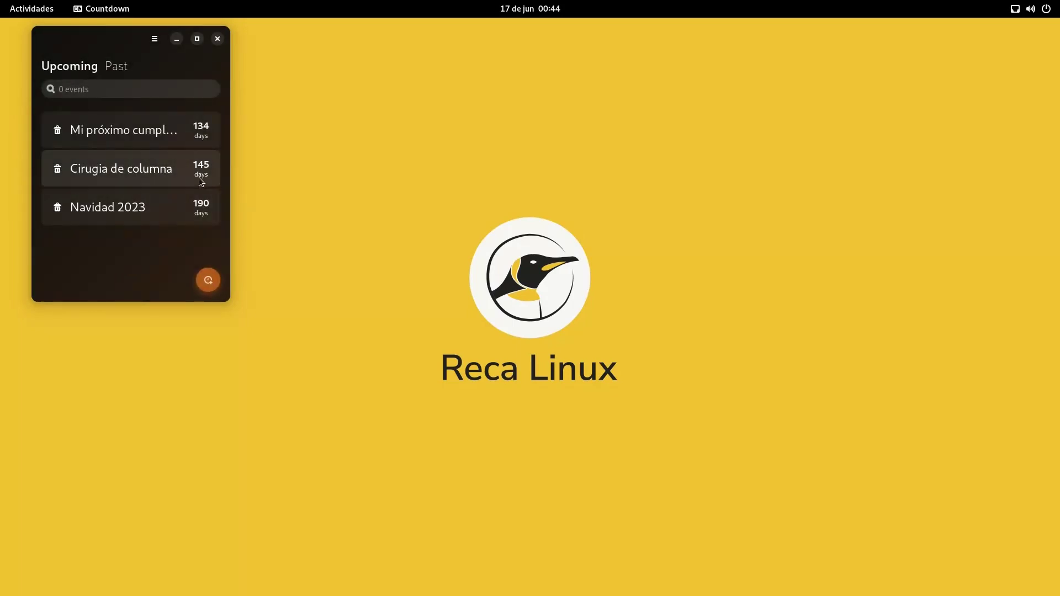
click(116, 66)
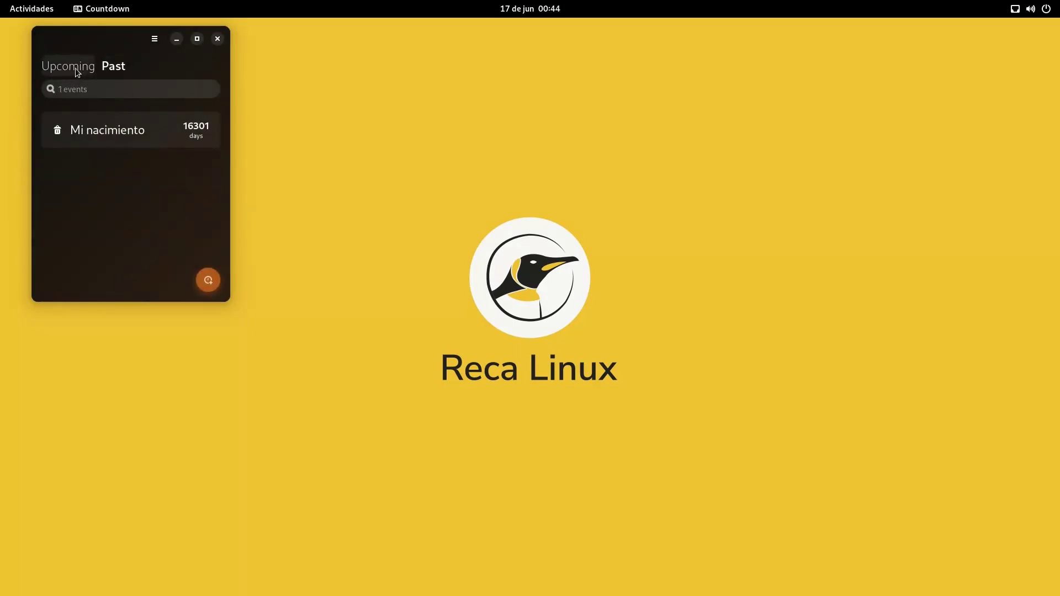
click(208, 280)
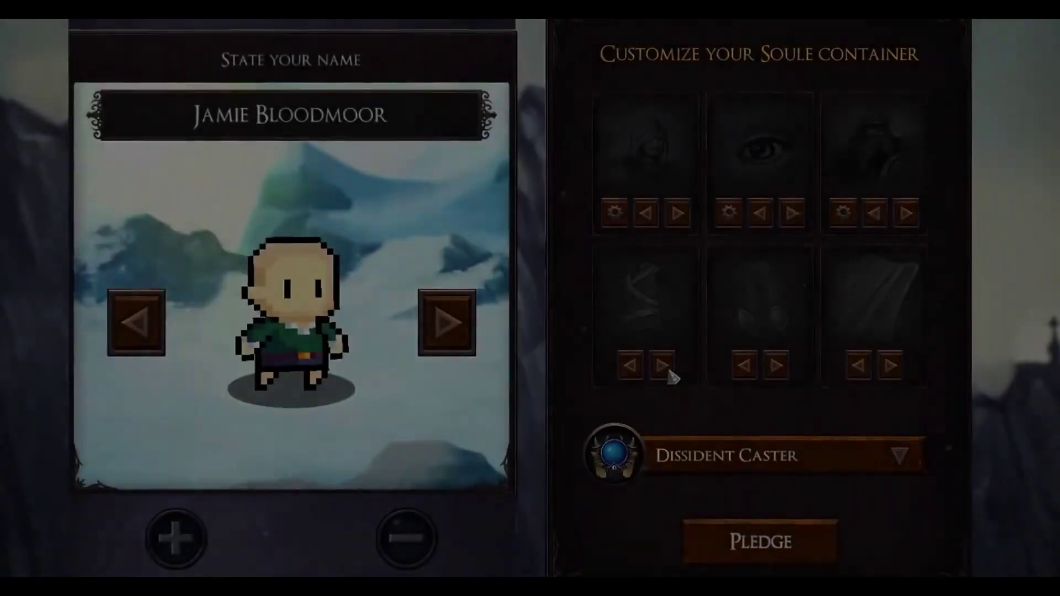
Customize the bald character's appearance by switching the outfit, eyes and hair to their next options.
click(668, 364)
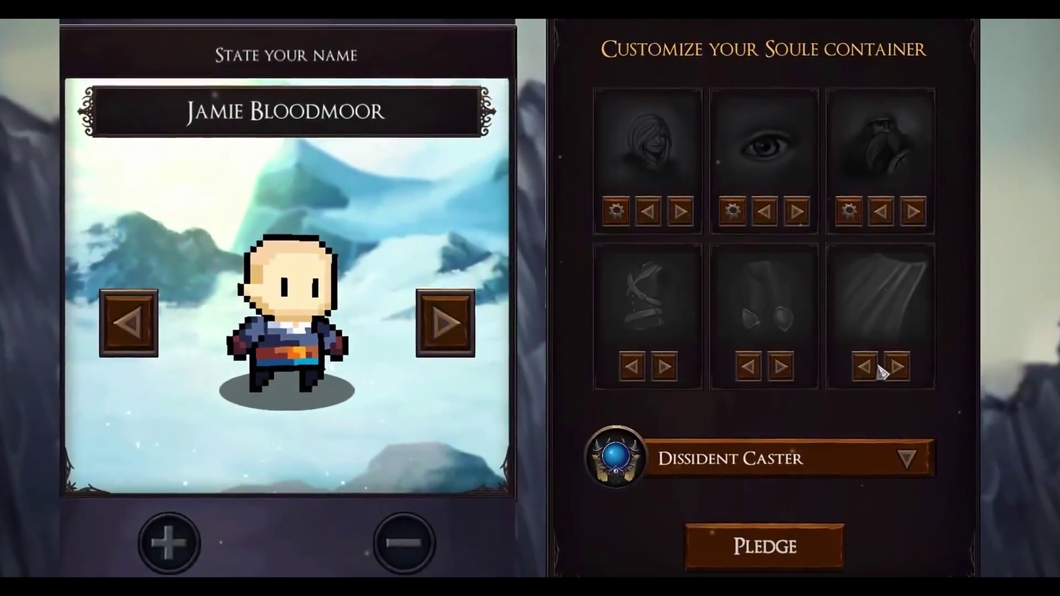
click(791, 215)
click(684, 214)
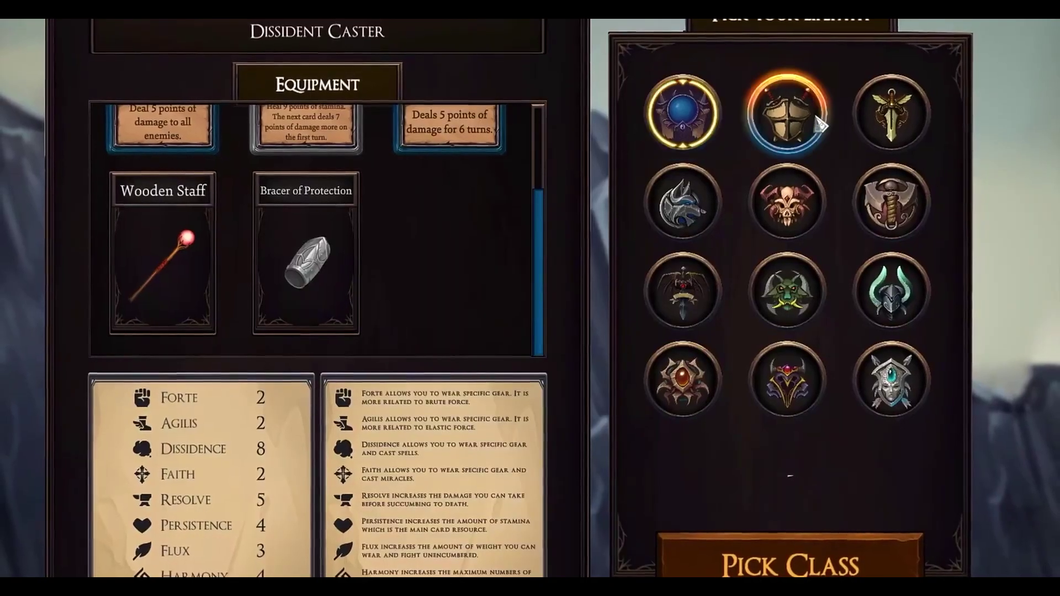
Browse the starting classes, previewing Lionheart Champion, the winged-sword class and the wolf-emblem class.
click(820, 128)
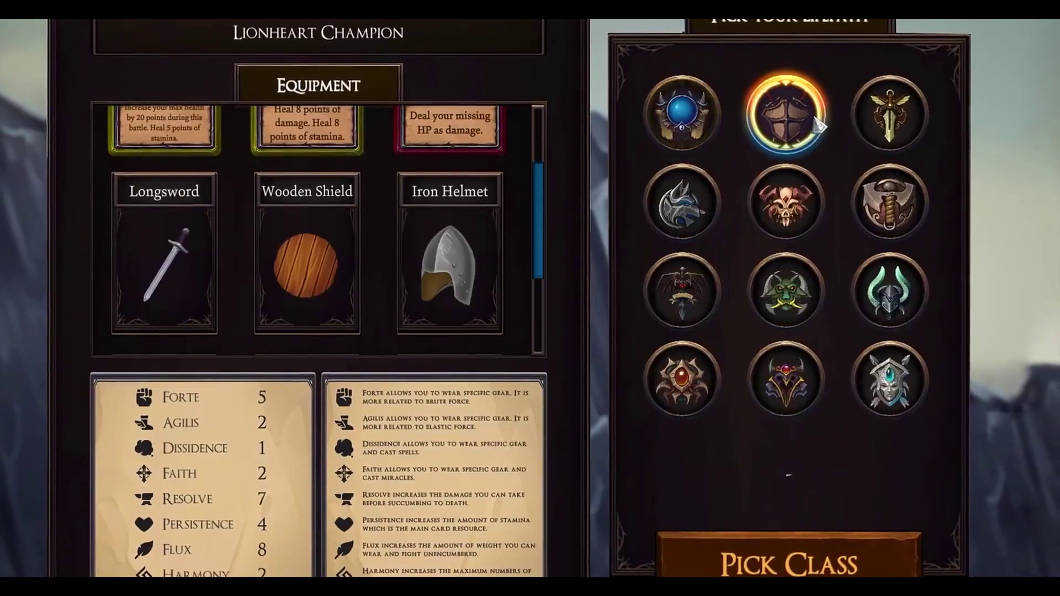
click(889, 114)
click(682, 203)
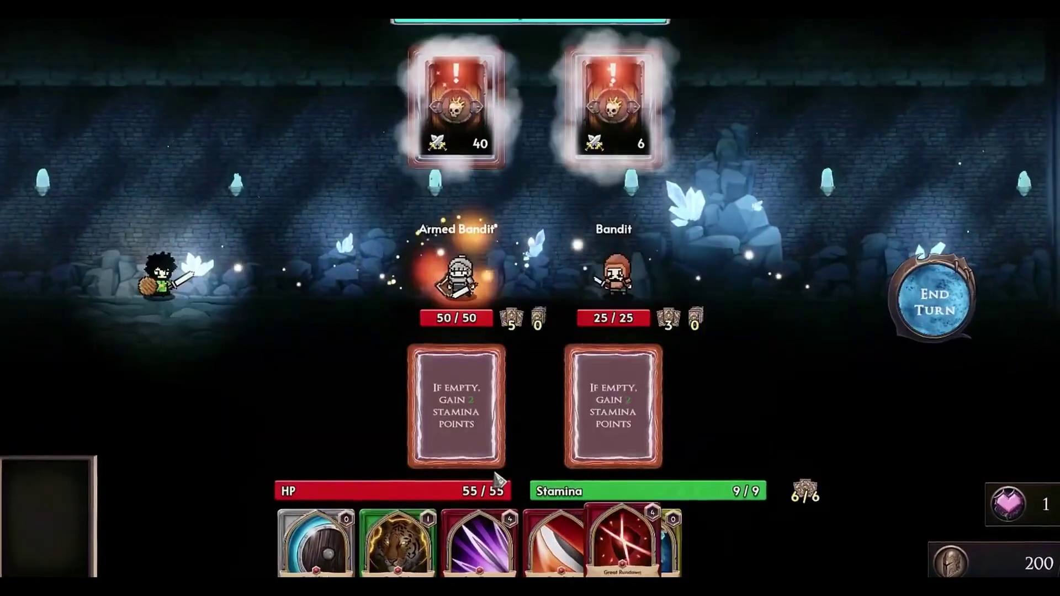
Pick the purple slash card in the bandit battle, and equip the Knight Leggings and Knight Helmet in the equipment inventory.
click(491, 533)
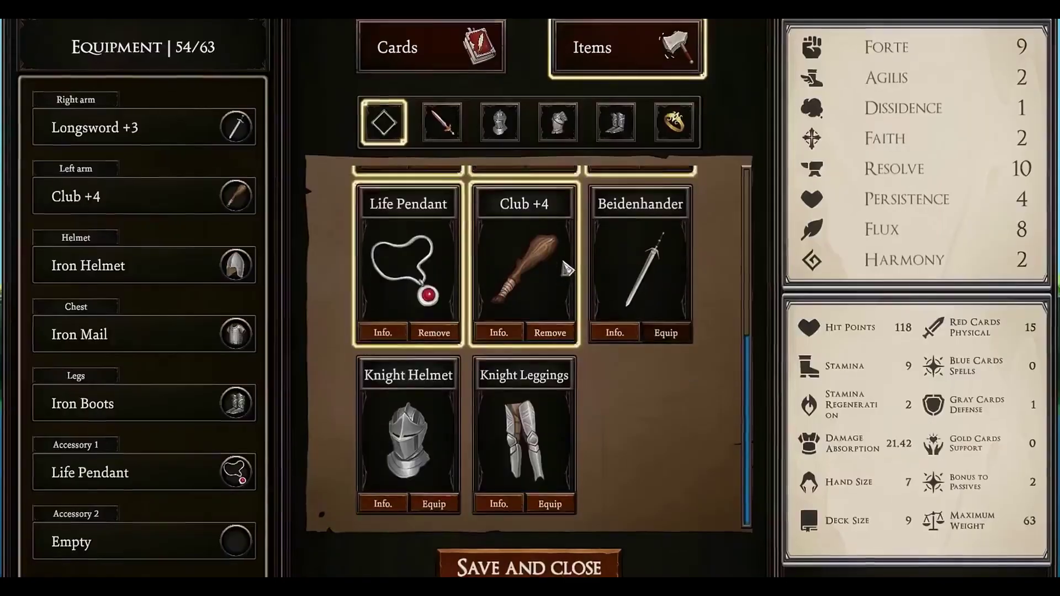
click(549, 505)
click(433, 505)
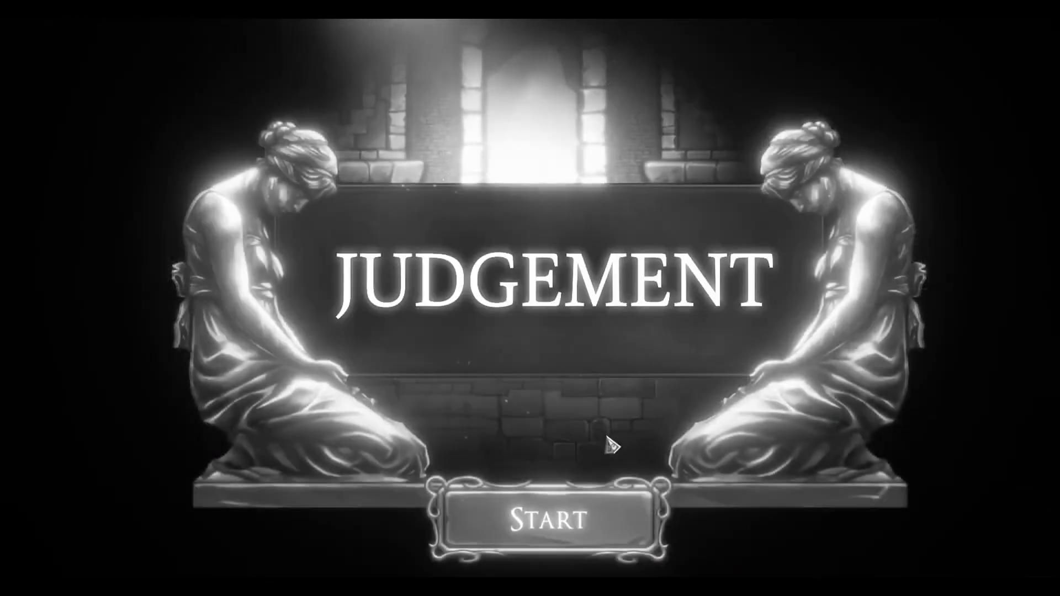
Start the Judgement and look through the card collection down to the Drink Potion II, Innate Bravery and Bottled Anger cards.
click(531, 529)
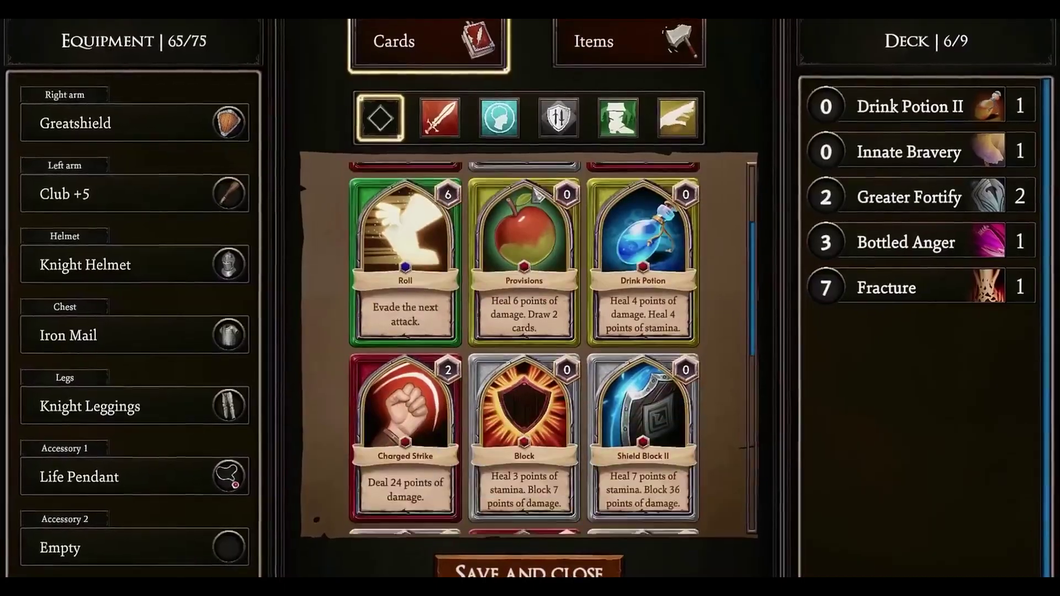
scroll(544, 326, down, 3)
scroll(544, 326, down, 2)
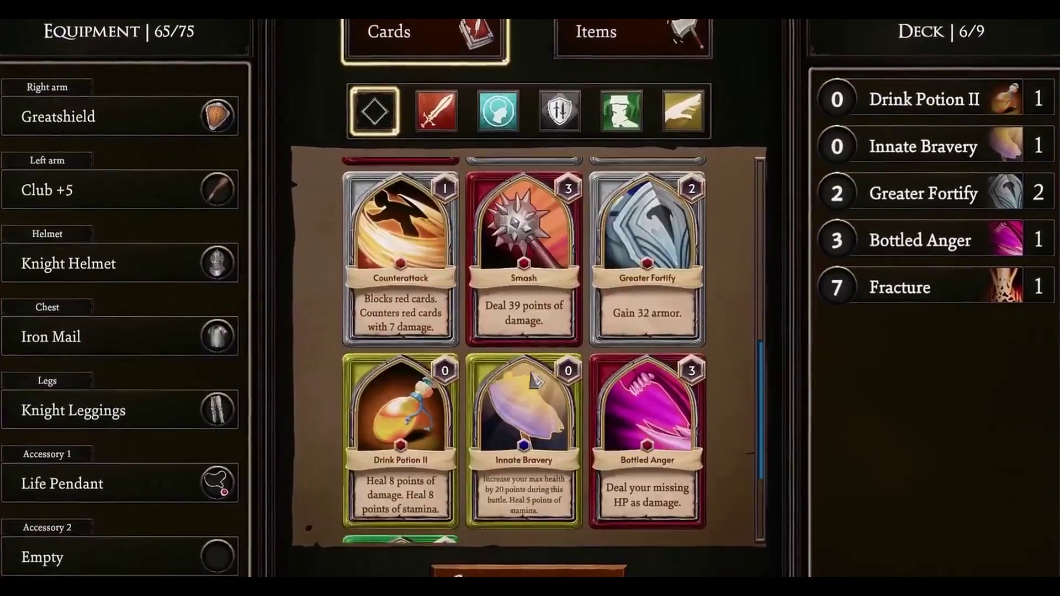